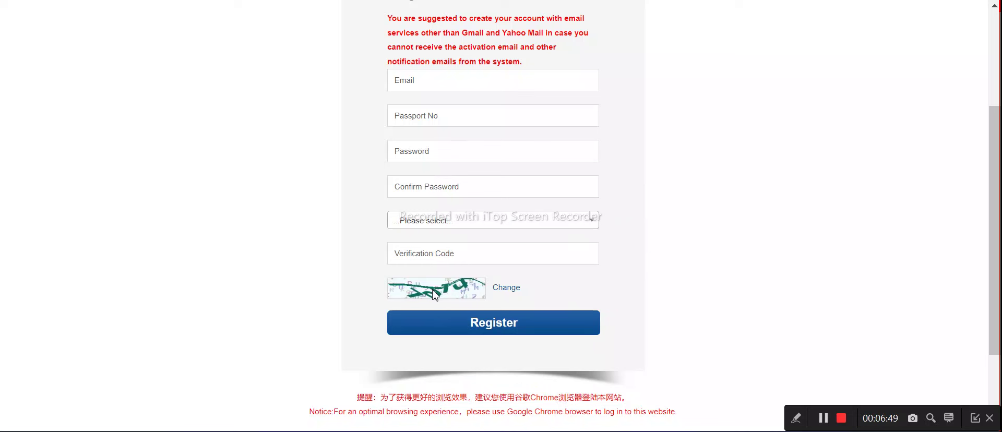
Submit the CUCAS registration form and switch to the inbox tab for the activation email
{"action": "left_click", "coordinate": [466, 327]}
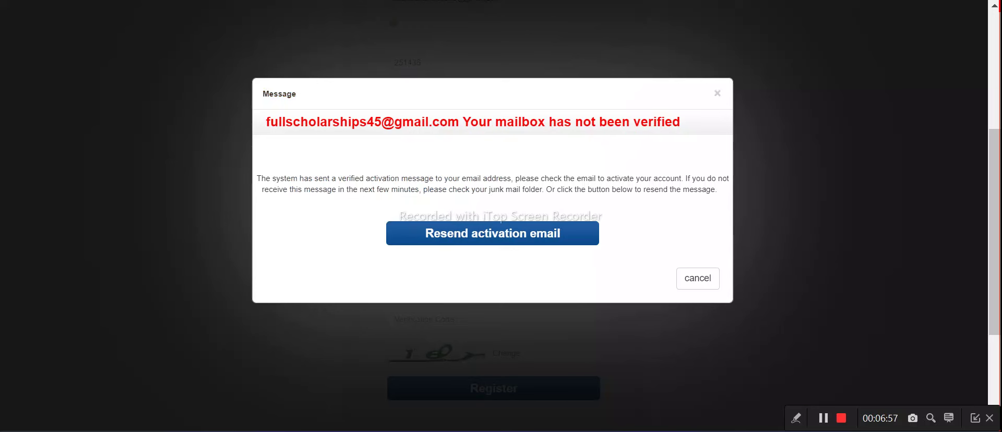
{"action": "key", "text": "ctrl+Tab"}
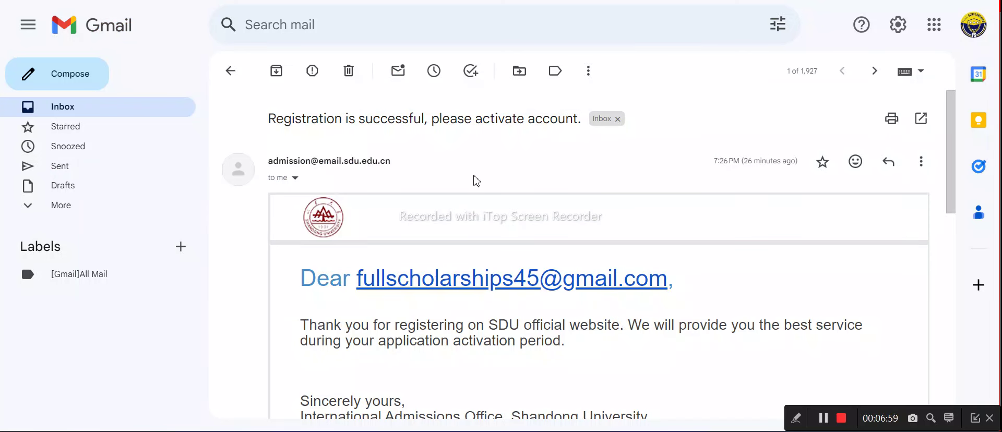
Open the activation link below the ACTIVE button in the 'Registration is successful' email
{"action": "scroll", "coordinate": [472, 183], "scroll_direction": "down", "scroll_amount": 5}
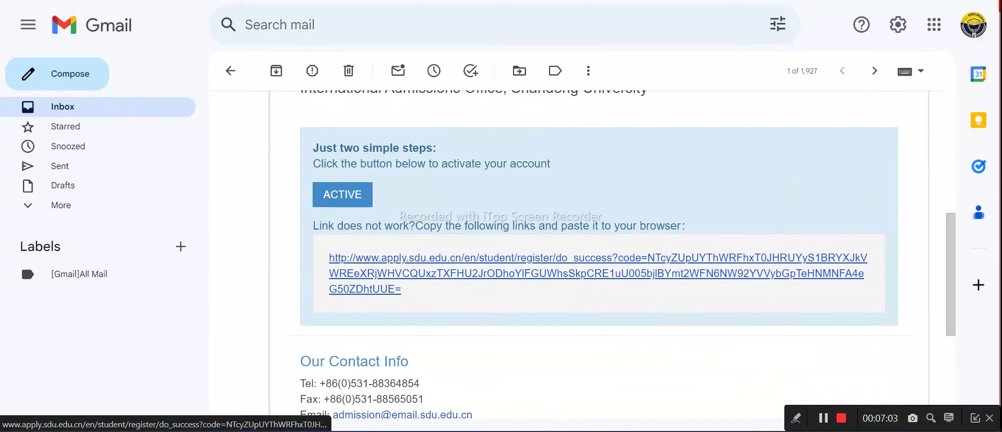
{"action": "left_click", "coordinate": [392, 259]}
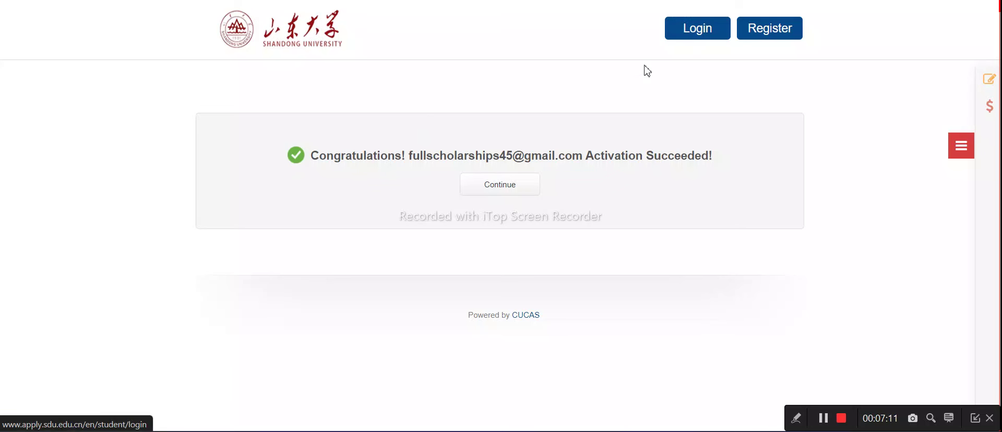
Continue to the login page and try filling the account and verification code from saved suggestions
{"action": "left_click", "coordinate": [501, 192]}
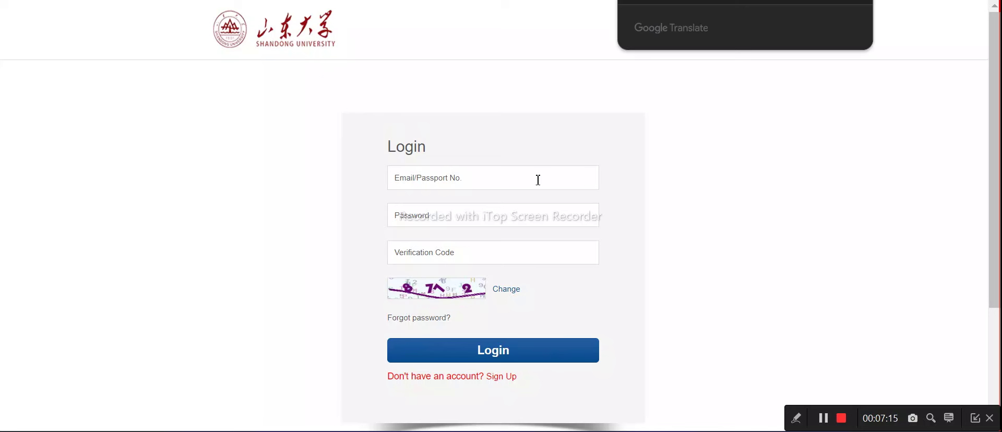
{"action": "left_click", "coordinate": [515, 188]}
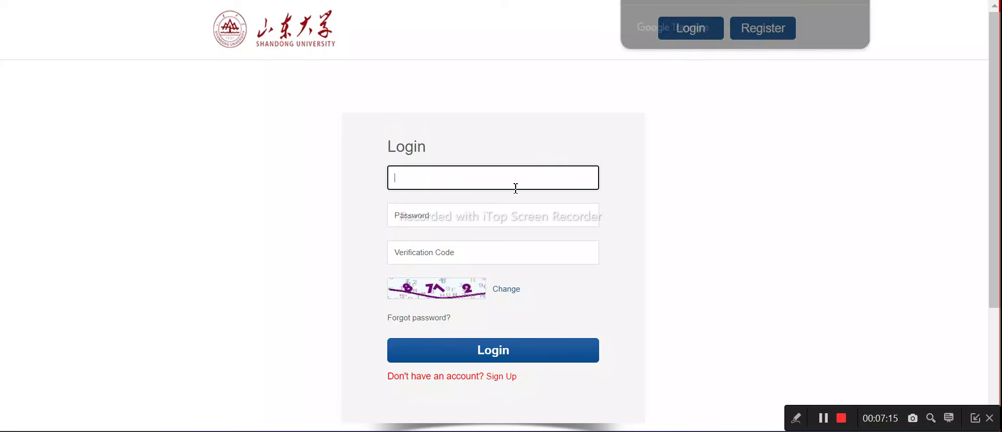
{"action": "scroll", "coordinate": [514, 199], "scroll_direction": "down", "scroll_amount": 2}
{"action": "left_click", "coordinate": [423, 91]}
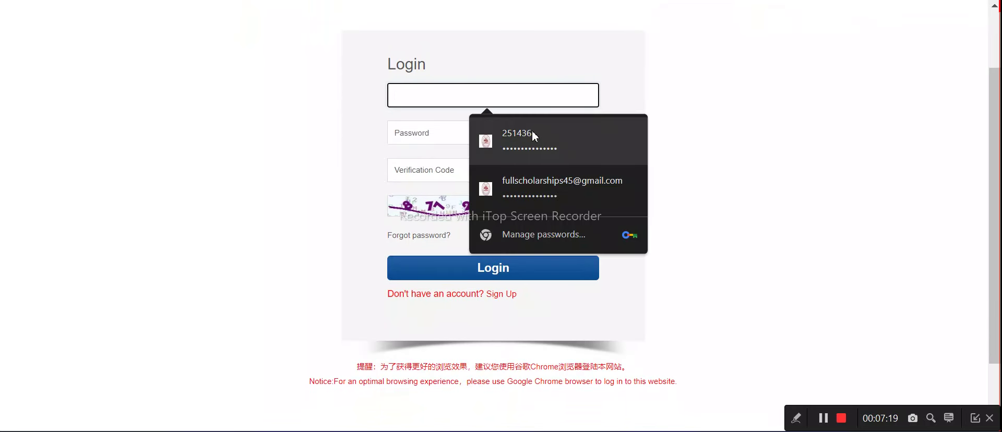
{"action": "left_click", "coordinate": [501, 33]}
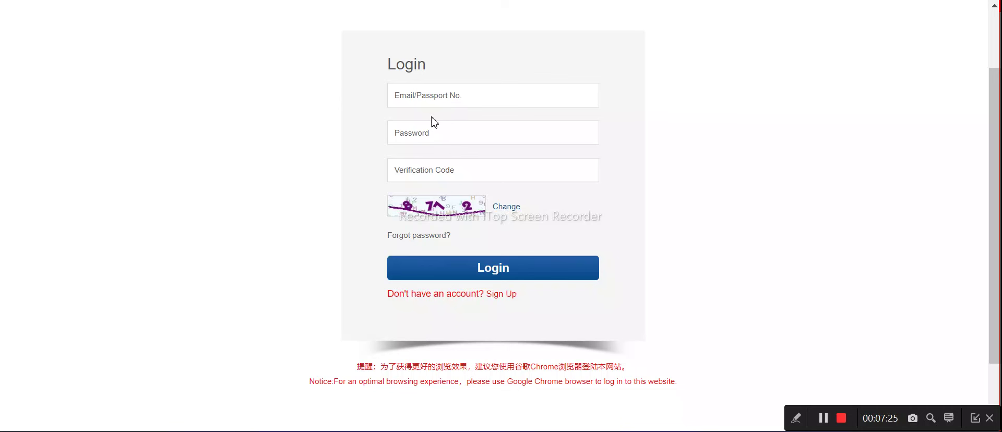
{"action": "left_click", "coordinate": [427, 176]}
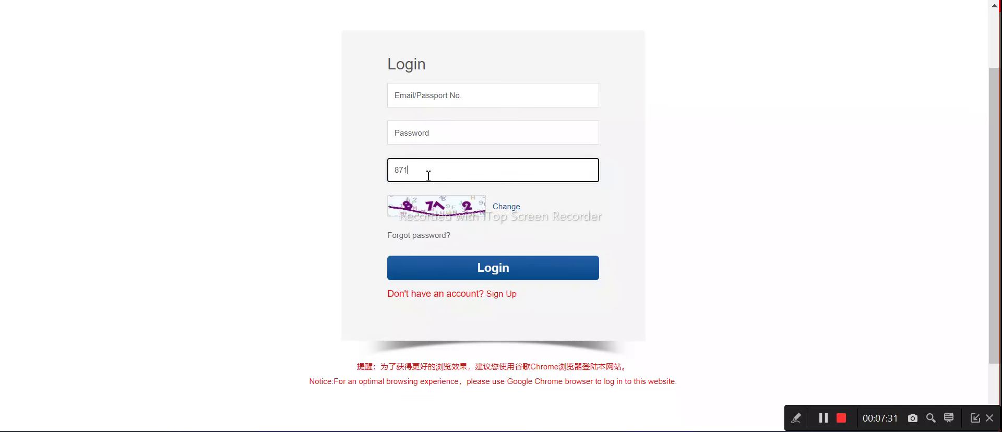
{"action": "left_click", "coordinate": [481, 91]}
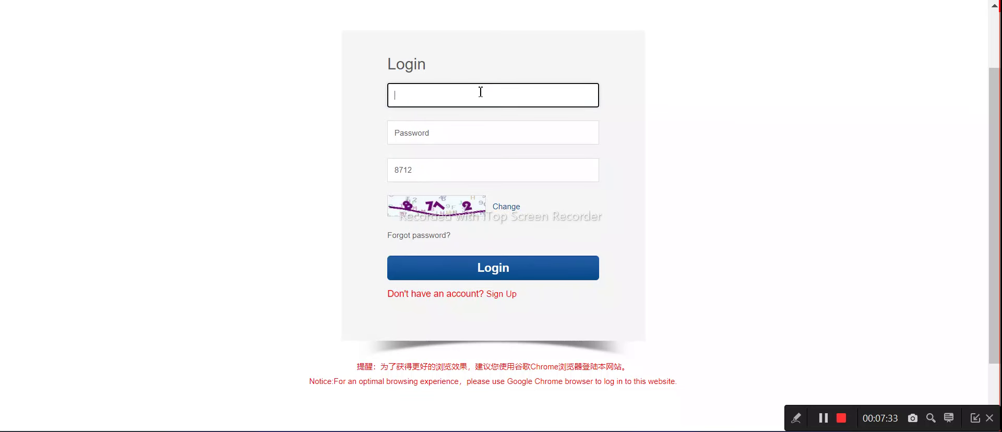
{"action": "left_click", "coordinate": [457, 98]}
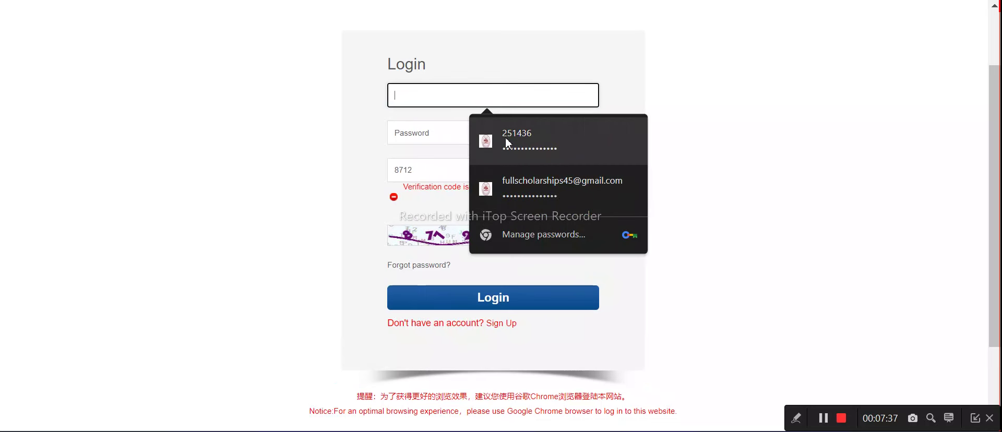
{"action": "left_click", "coordinate": [838, 407]}
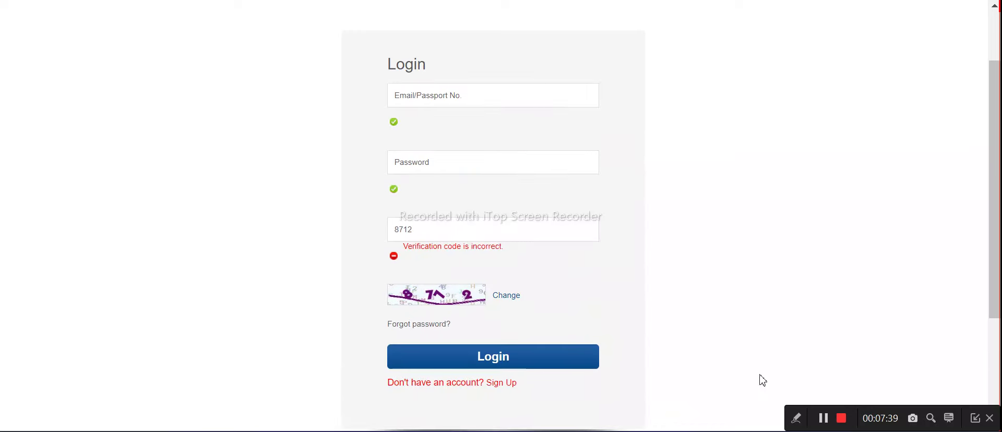
{"action": "scroll", "coordinate": [411, 171], "scroll_direction": "down", "scroll_amount": 2}
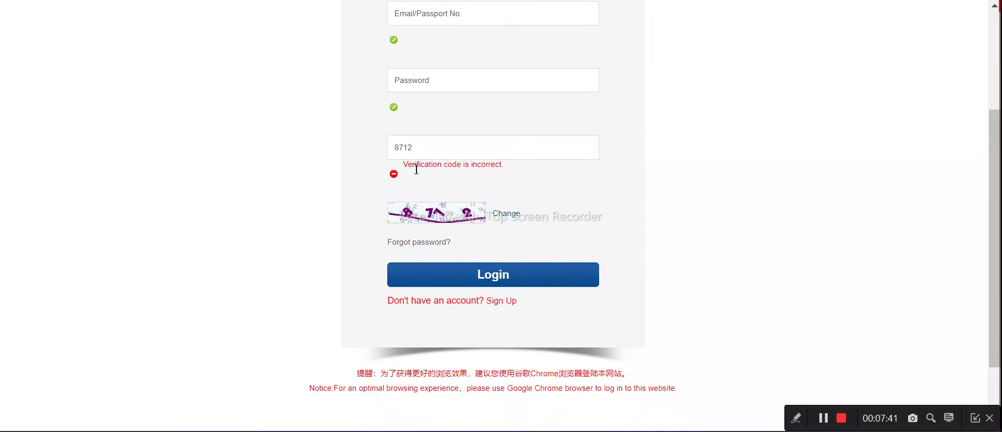
Correct the verification code, paste in the account number and password, and log in
{"action": "left_click", "coordinate": [425, 149]}
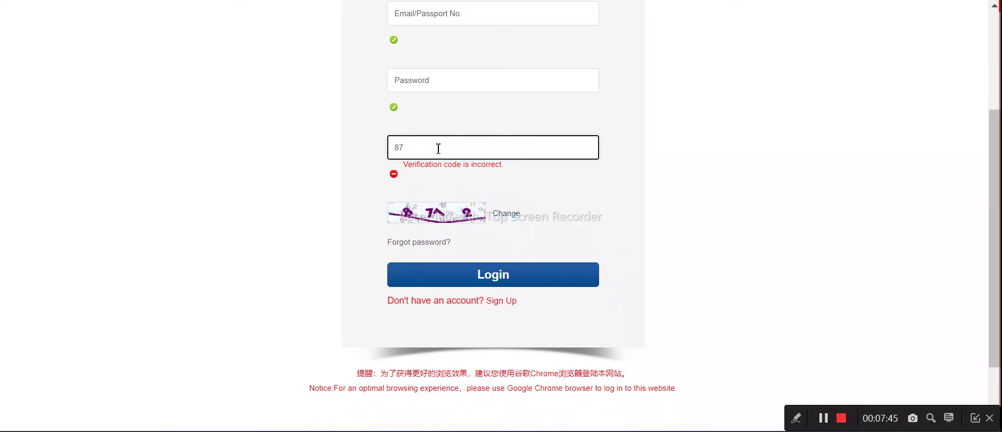
{"action": "left_click", "coordinate": [635, 176]}
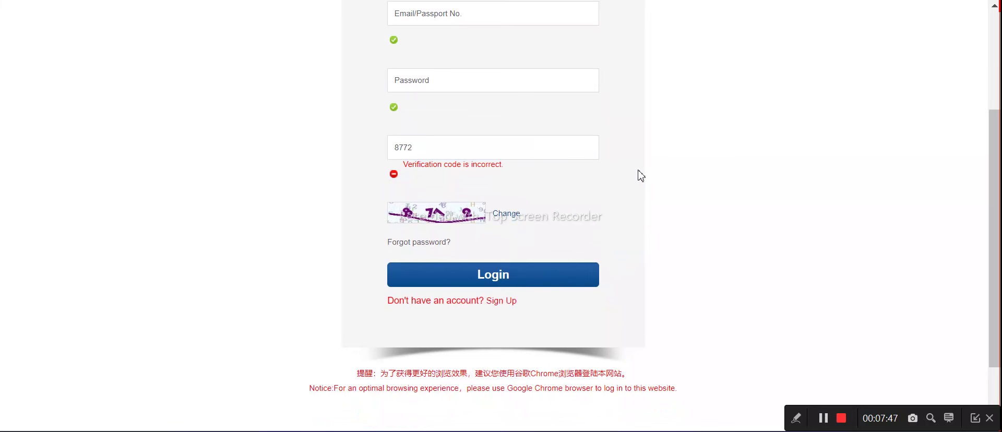
{"action": "scroll", "coordinate": [418, 151], "scroll_direction": "up", "scroll_amount": 2}
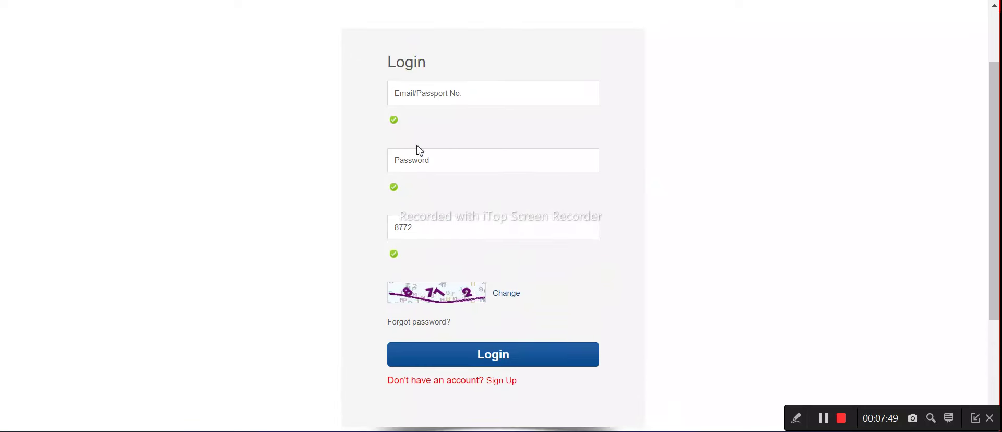
{"action": "left_click", "coordinate": [510, 96]}
{"action": "type", "text": "251436"}
{"action": "left_click", "coordinate": [462, 164]}
{"action": "key", "text": "ctrl+v"}
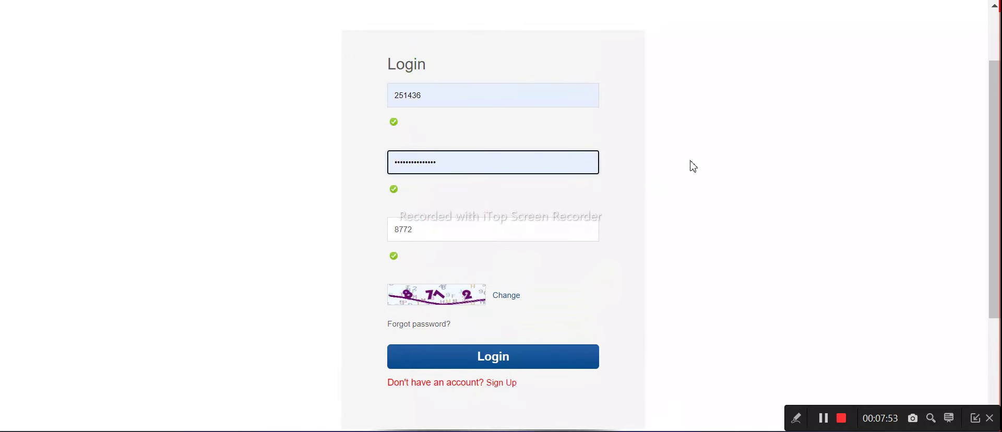
{"action": "scroll", "coordinate": [501, 195], "scroll_direction": "down", "scroll_amount": 4}
{"action": "left_click", "coordinate": [492, 197]}
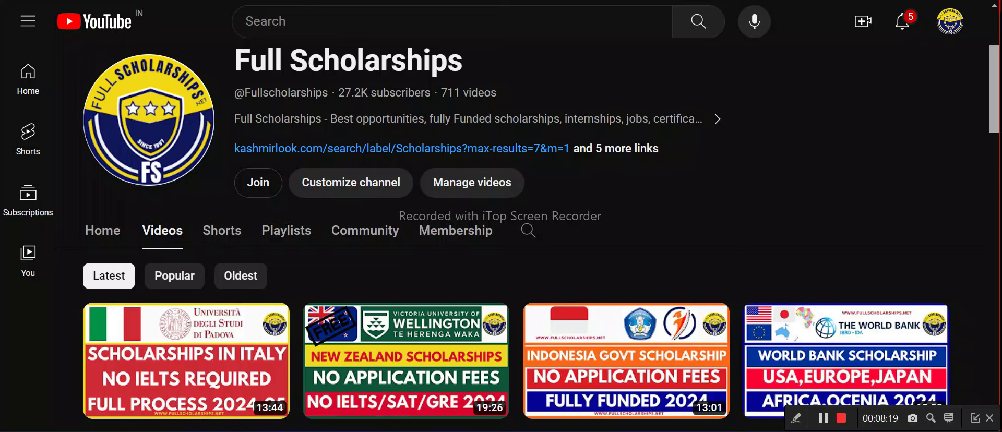
Check the picuki tab, return to the YouTube channel, then go back to the Shandong University portal
{"action": "key", "text": "ctrl+Tab"}
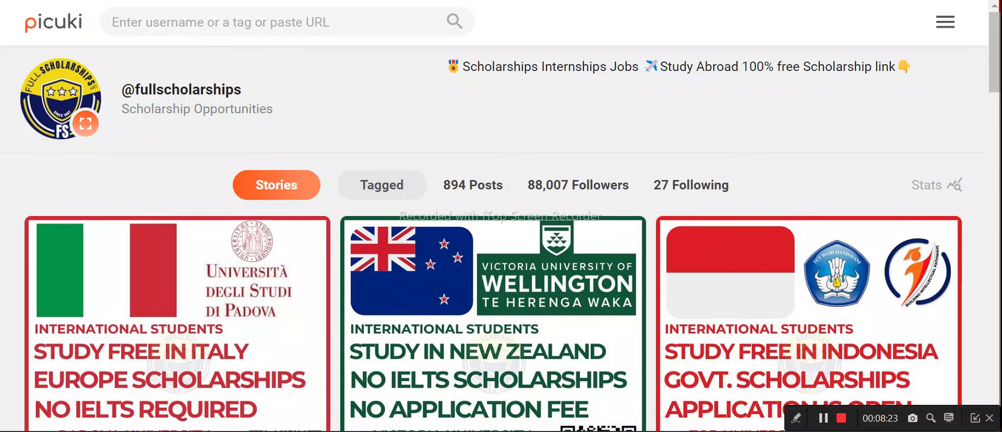
{"action": "key", "text": "ctrl+shift+Tab"}
{"action": "scroll", "coordinate": [417, 187], "scroll_direction": "up", "scroll_amount": 3}
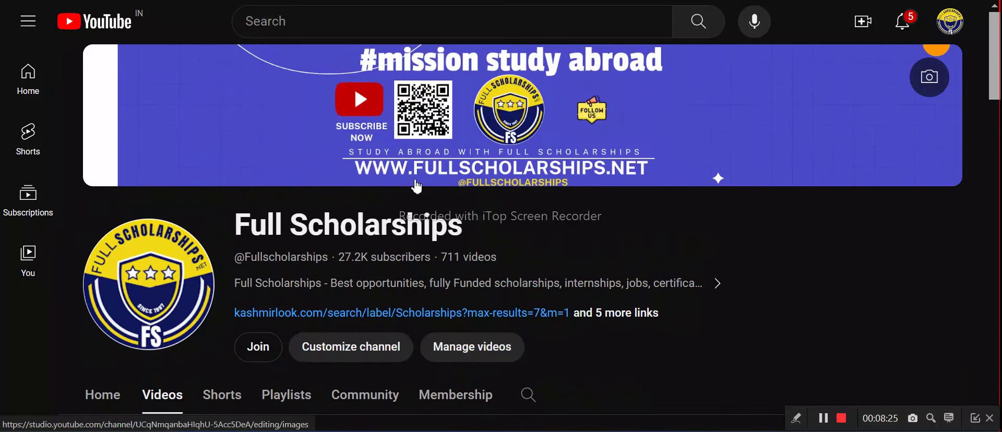
{"action": "key", "text": "ctrl+Tab"}
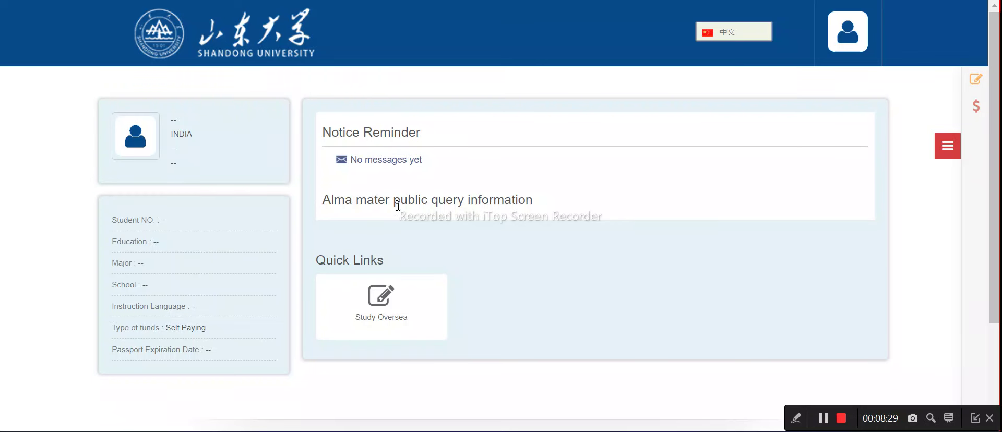
Open Study Oversea from the portal's side menu and start a new application
{"action": "scroll", "coordinate": [402, 203], "scroll_direction": "down", "scroll_amount": 3}
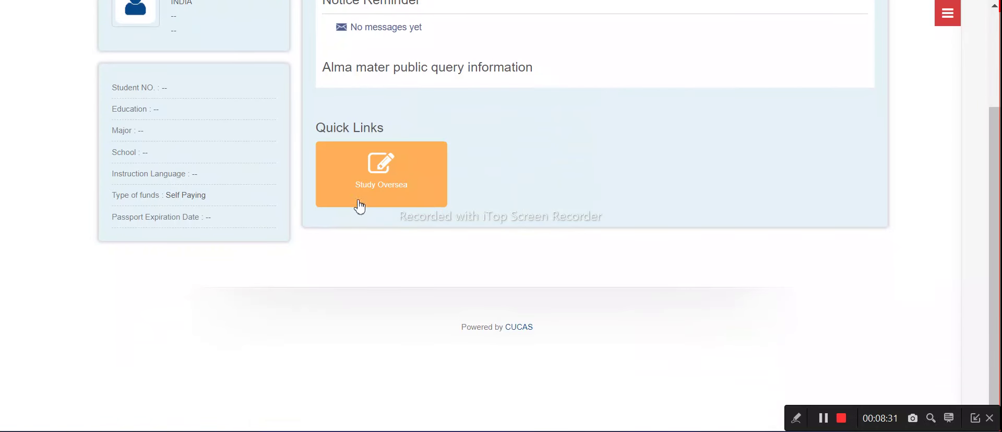
{"action": "scroll", "coordinate": [519, 200], "scroll_direction": "up", "scroll_amount": 3}
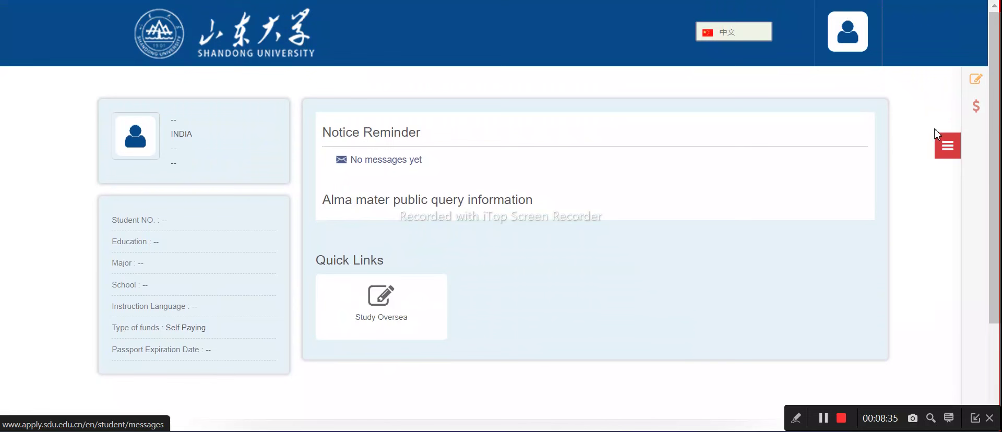
{"action": "left_click", "coordinate": [957, 152]}
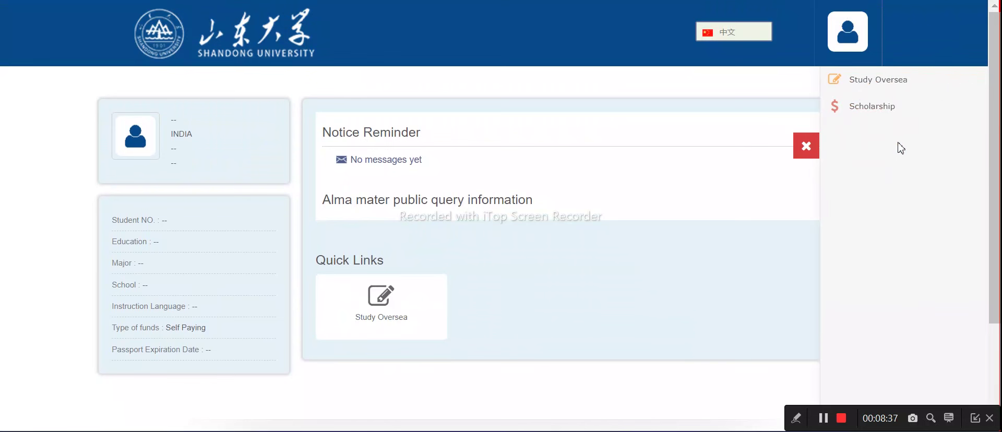
{"action": "left_click", "coordinate": [407, 303]}
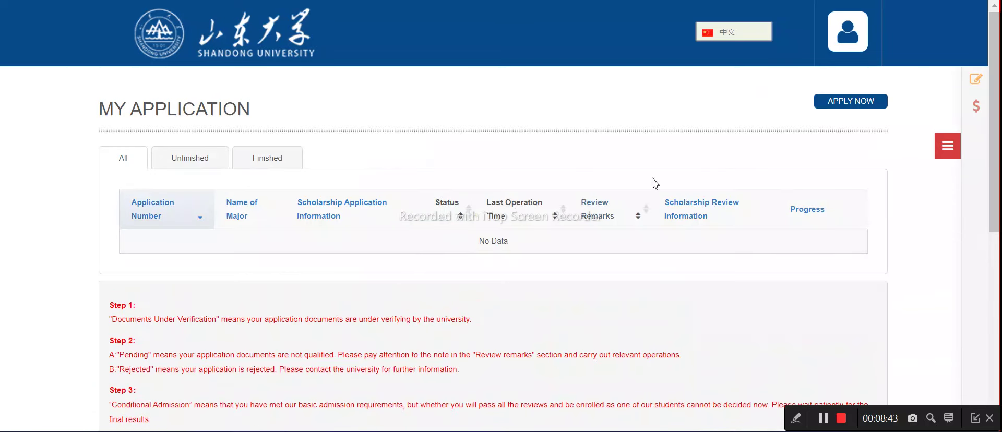
{"action": "left_click", "coordinate": [860, 99]}
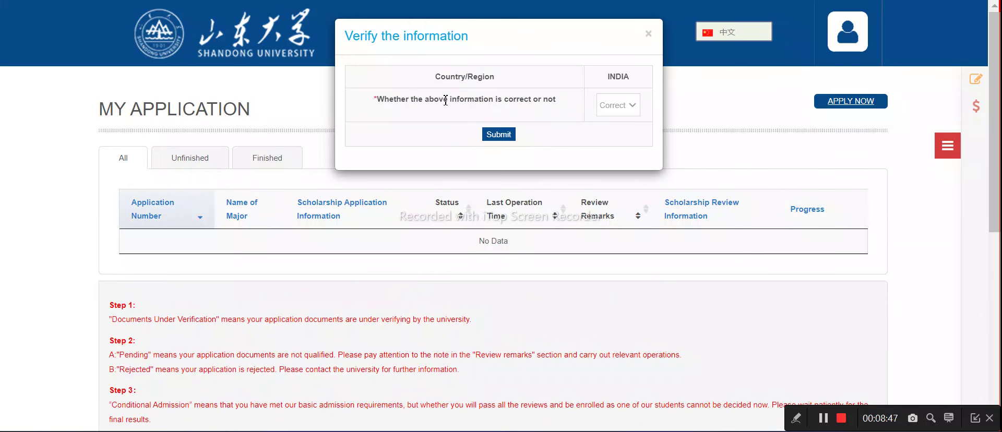
Confirm the INDIA country information as Correct and submit it
{"action": "left_click", "coordinate": [619, 107]}
{"action": "left_click", "coordinate": [621, 126]}
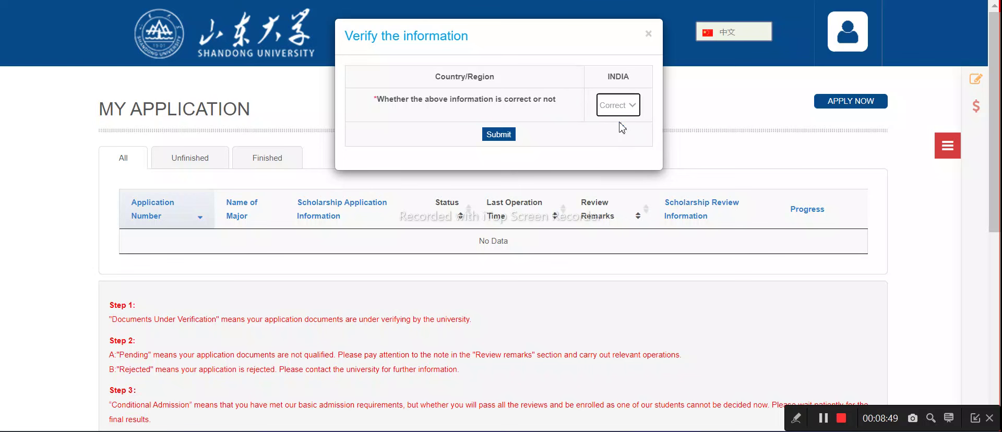
{"action": "left_click", "coordinate": [501, 135]}
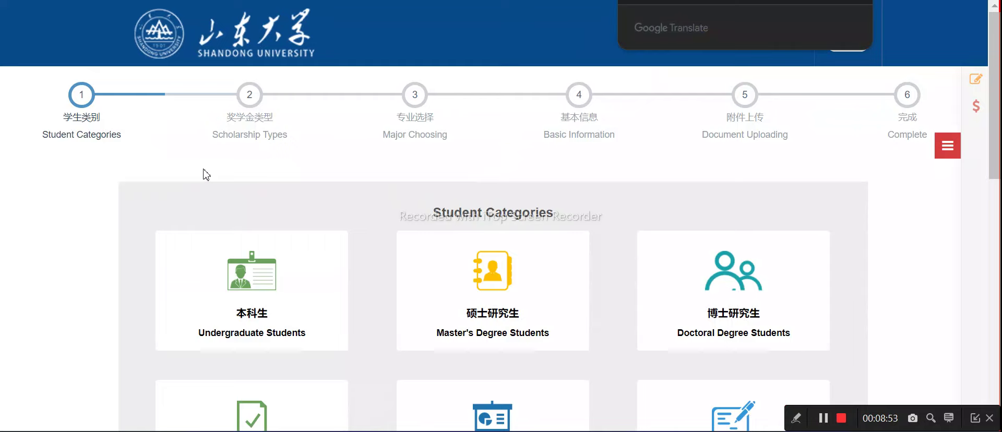
Switch the application page language to ENGLISH
{"action": "scroll", "coordinate": [308, 203], "scroll_direction": "down", "scroll_amount": 3}
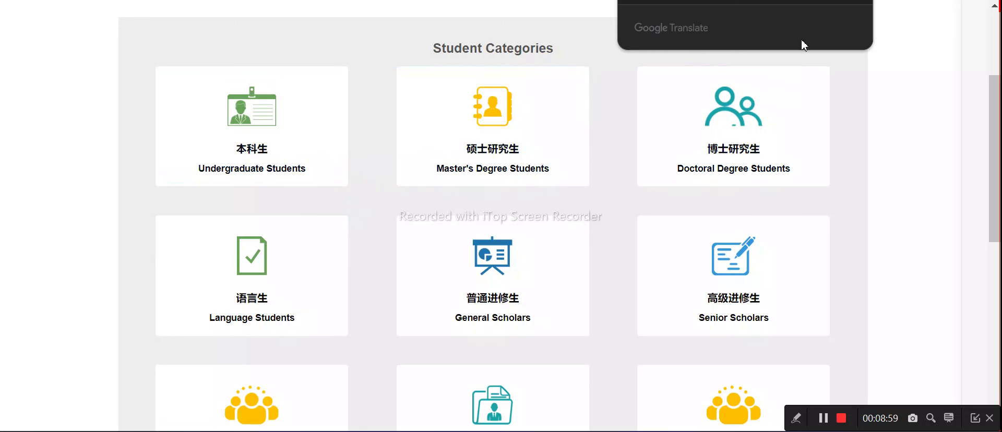
{"action": "scroll", "coordinate": [594, 146], "scroll_direction": "up", "scroll_amount": 3}
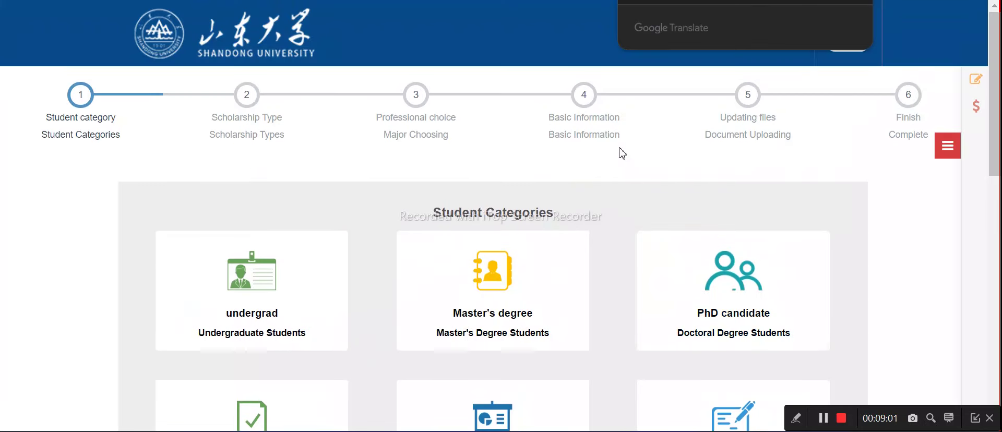
{"action": "left_click", "coordinate": [743, 39]}
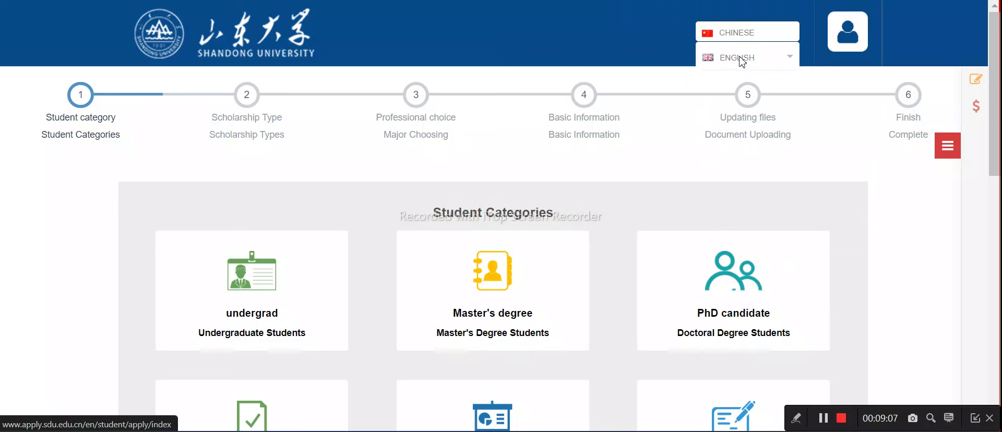
{"action": "left_click", "coordinate": [741, 58]}
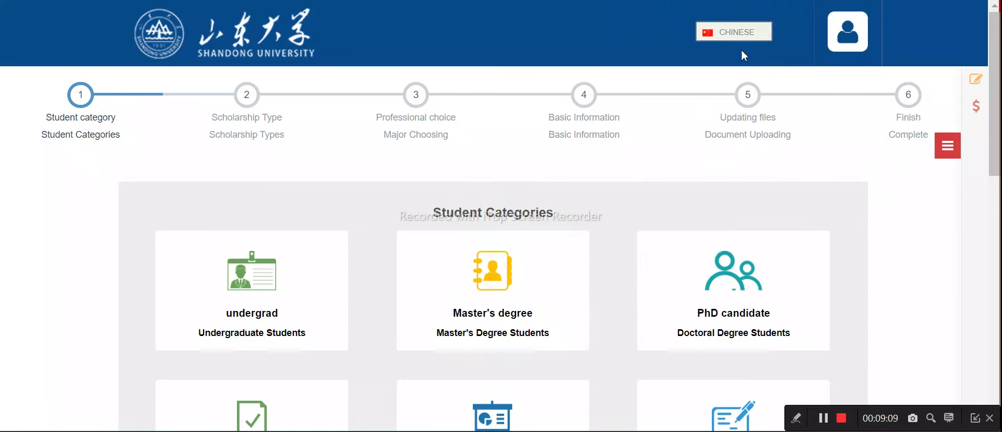
{"action": "left_click", "coordinate": [746, 41]}
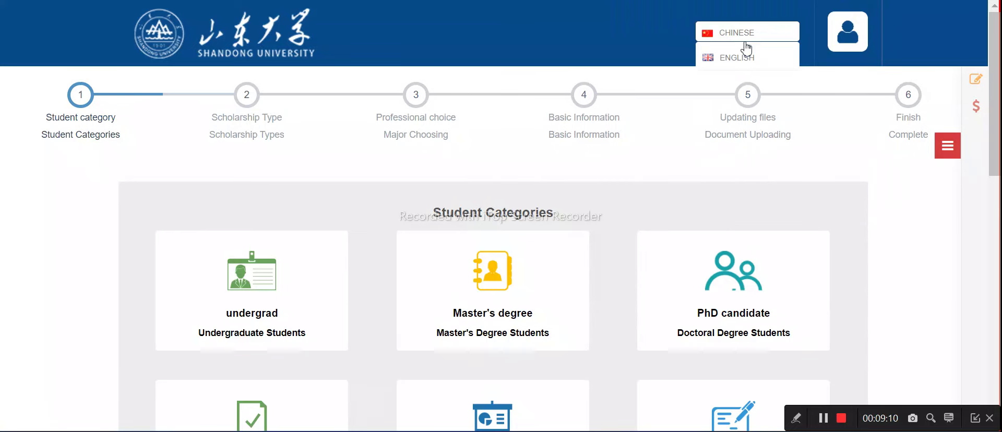
{"action": "left_click", "coordinate": [791, 63]}
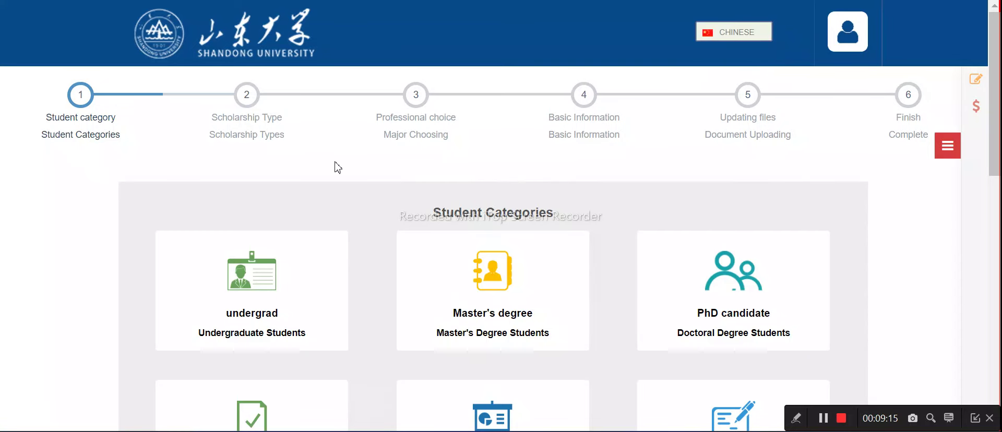
Choose Undergraduate Preparatory Students and advance to the Scholarship Types step
{"action": "scroll", "coordinate": [335, 167], "scroll_direction": "down", "scroll_amount": 2}
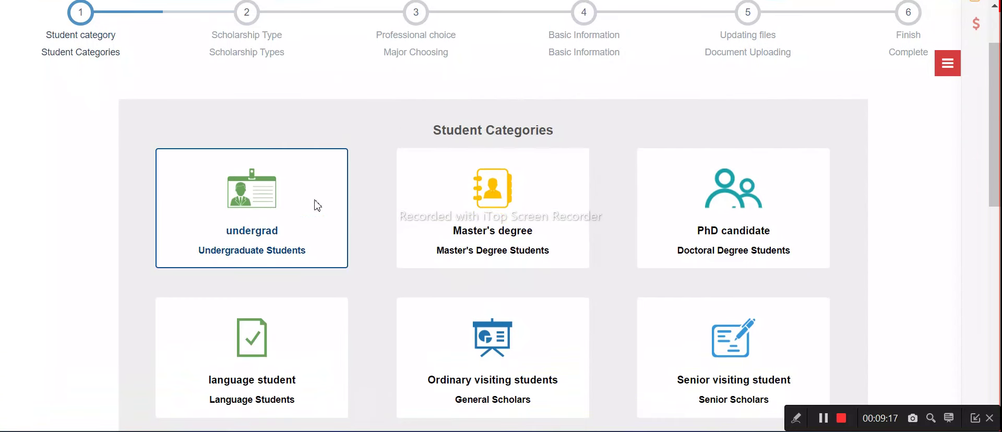
{"action": "scroll", "coordinate": [628, 217], "scroll_direction": "down", "scroll_amount": 2}
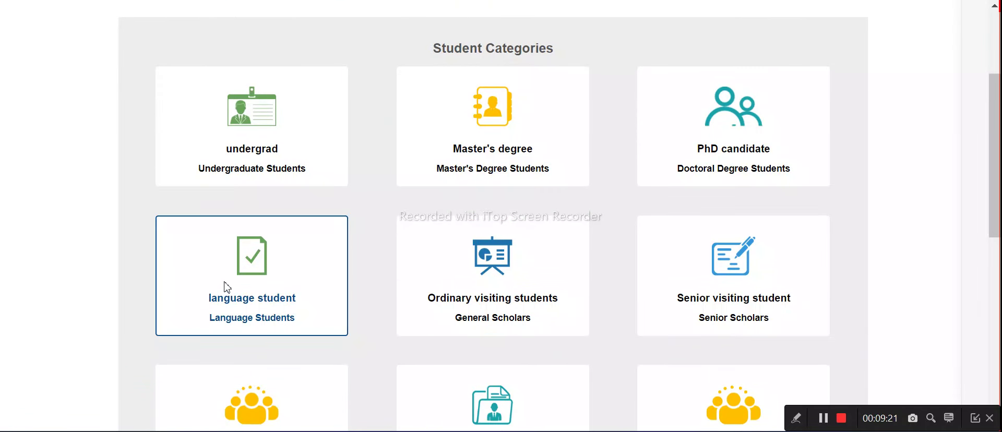
{"action": "scroll", "coordinate": [282, 120], "scroll_direction": "down", "scroll_amount": 10}
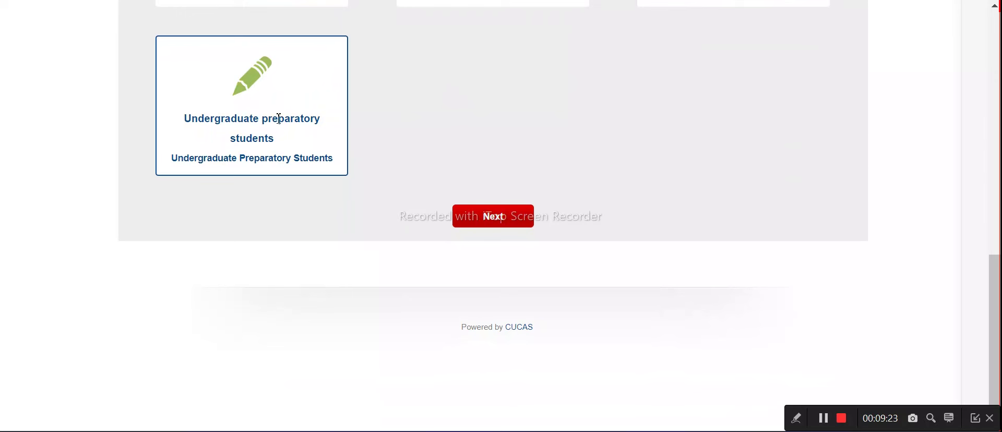
{"action": "left_click", "coordinate": [269, 112]}
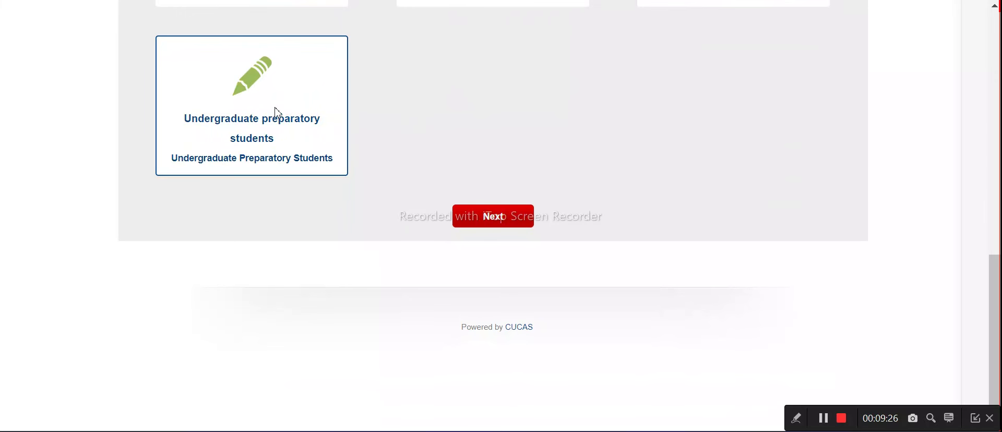
{"action": "left_click", "coordinate": [498, 216]}
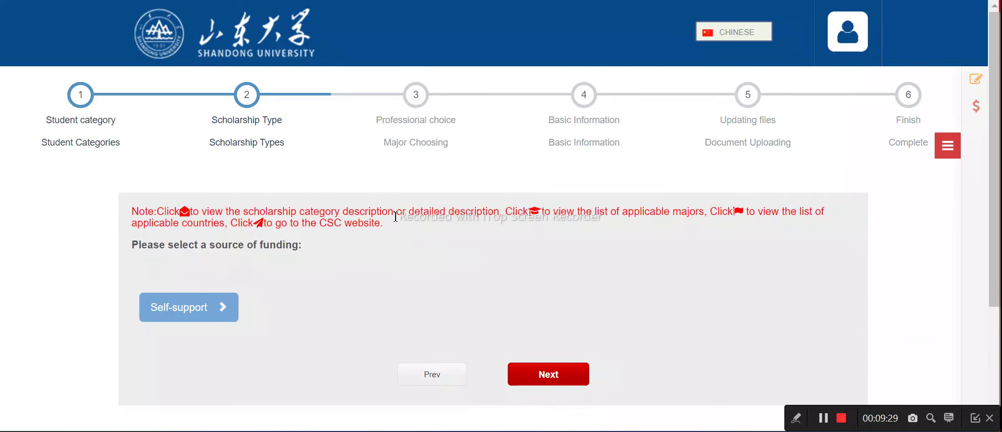
Select Self-support as the funding source and continue to Major Choosing
{"action": "scroll", "coordinate": [272, 172], "scroll_direction": "down", "scroll_amount": 3}
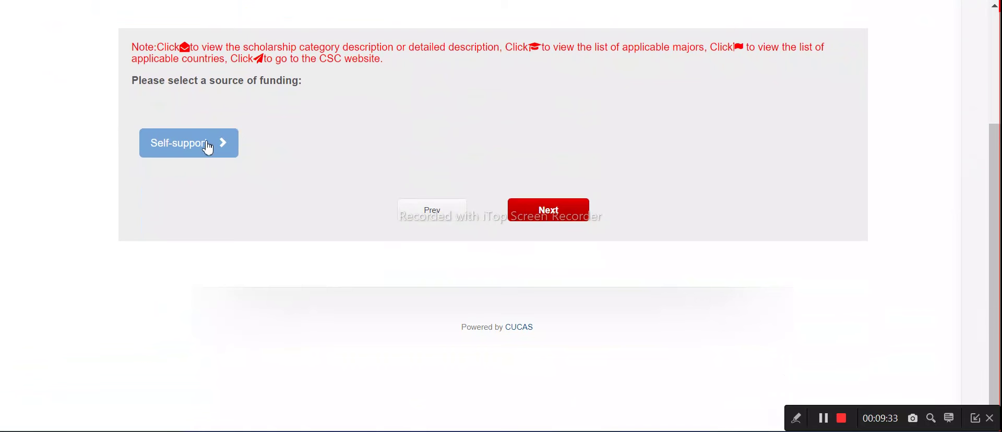
{"action": "left_click", "coordinate": [208, 148]}
{"action": "left_click", "coordinate": [200, 153]}
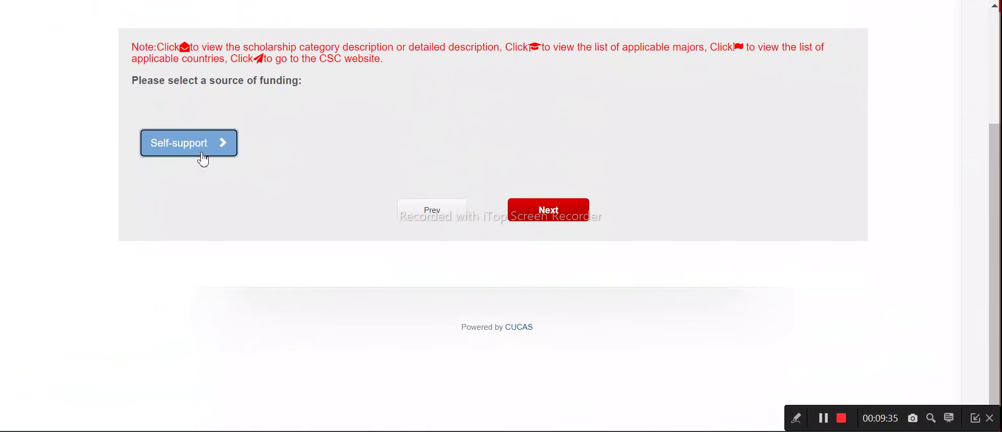
{"action": "left_click", "coordinate": [191, 153]}
{"action": "left_click", "coordinate": [149, 197]}
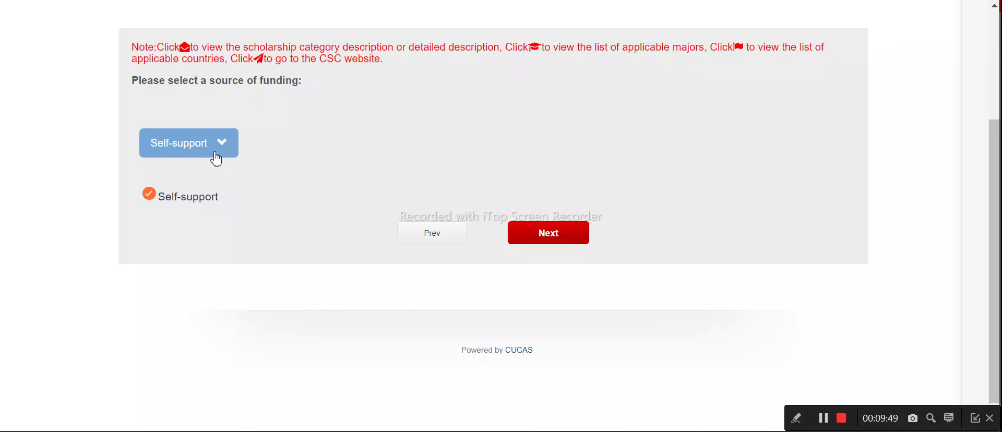
{"action": "left_click", "coordinate": [548, 237]}
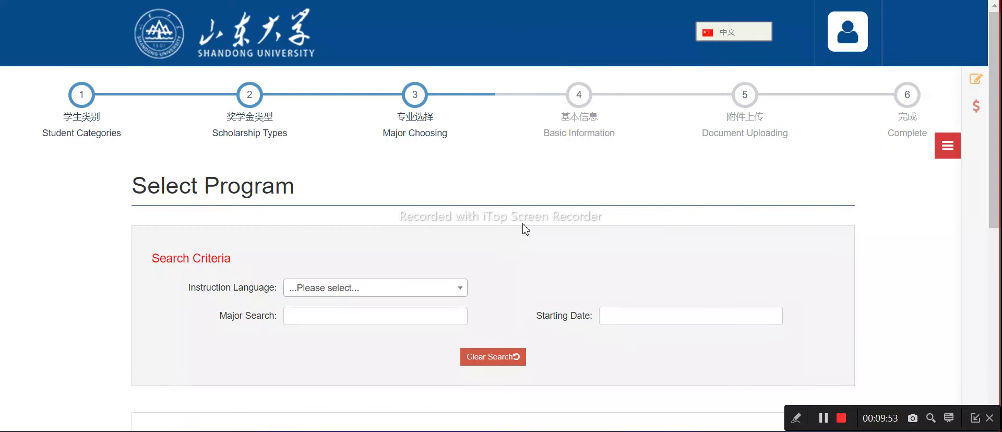
Set Instruction Language to English and enter 'bachelors' in the Major Search field
{"action": "scroll", "coordinate": [386, 178], "scroll_direction": "down", "scroll_amount": 3}
{"action": "left_click", "coordinate": [355, 126]}
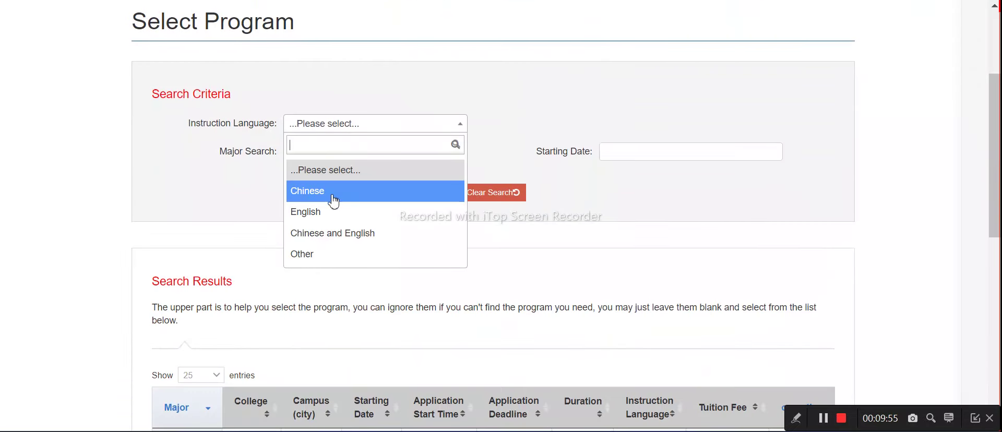
{"action": "left_click", "coordinate": [322, 213]}
{"action": "scroll", "coordinate": [324, 151], "scroll_direction": "down", "scroll_amount": 5}
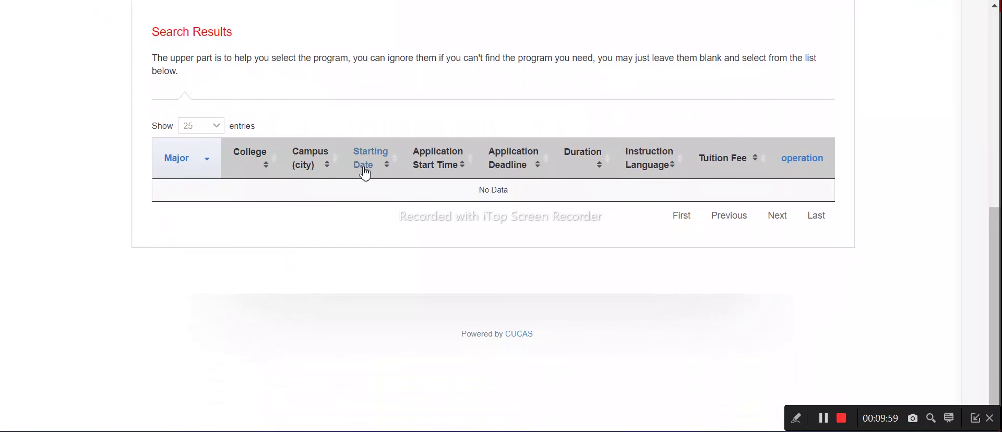
{"action": "scroll", "coordinate": [313, 115], "scroll_direction": "up", "scroll_amount": 5}
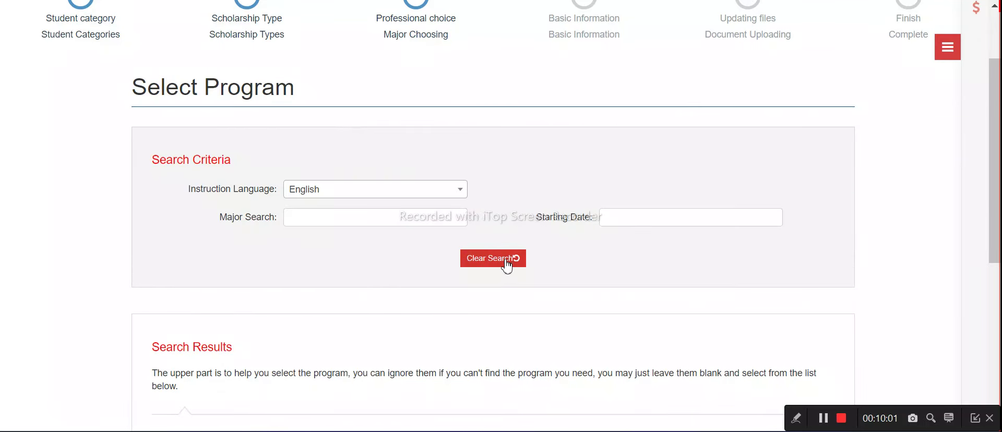
{"action": "left_click", "coordinate": [362, 224]}
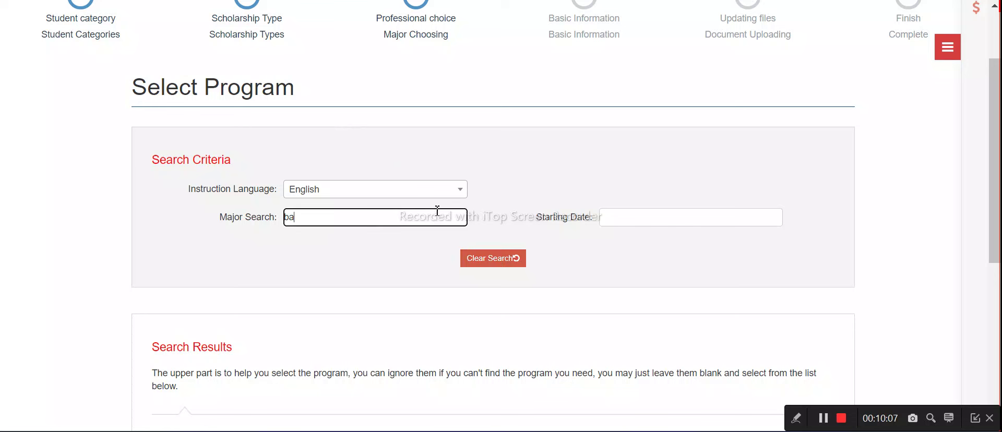
{"action": "type", "text": "ors"}
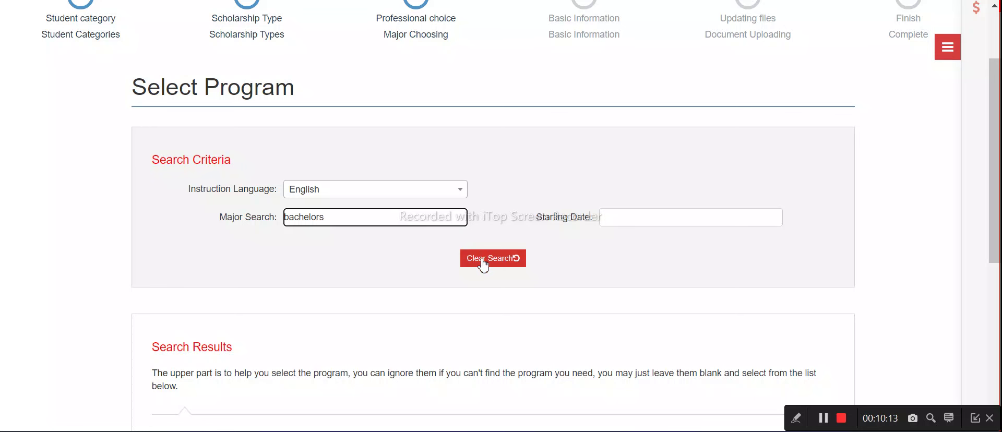
{"action": "scroll", "coordinate": [649, 150], "scroll_direction": "down", "scroll_amount": 2}
{"action": "left_click", "coordinate": [649, 134]}
{"action": "scroll", "coordinate": [650, 138], "scroll_direction": "down", "scroll_amount": 3}
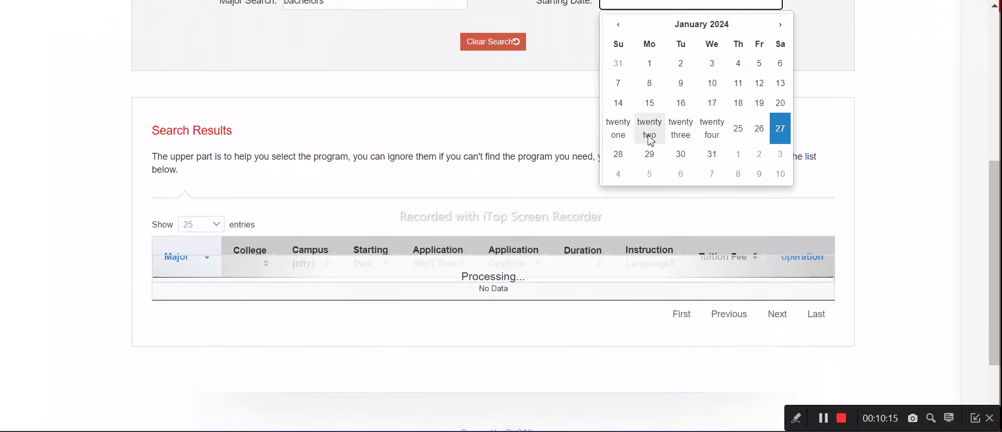
{"action": "scroll", "coordinate": [652, 141], "scroll_direction": "down", "scroll_amount": 2}
{"action": "scroll", "coordinate": [683, 135], "scroll_direction": "up", "scroll_amount": 3}
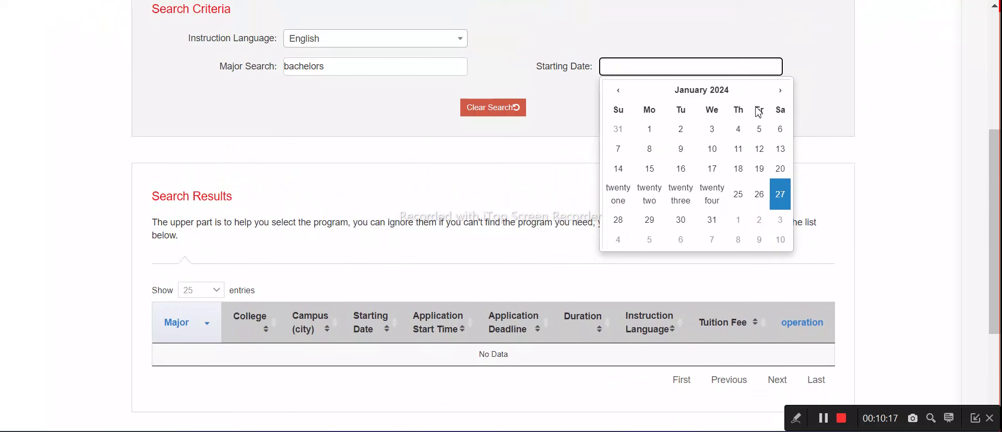
{"action": "left_click", "coordinate": [709, 93]}
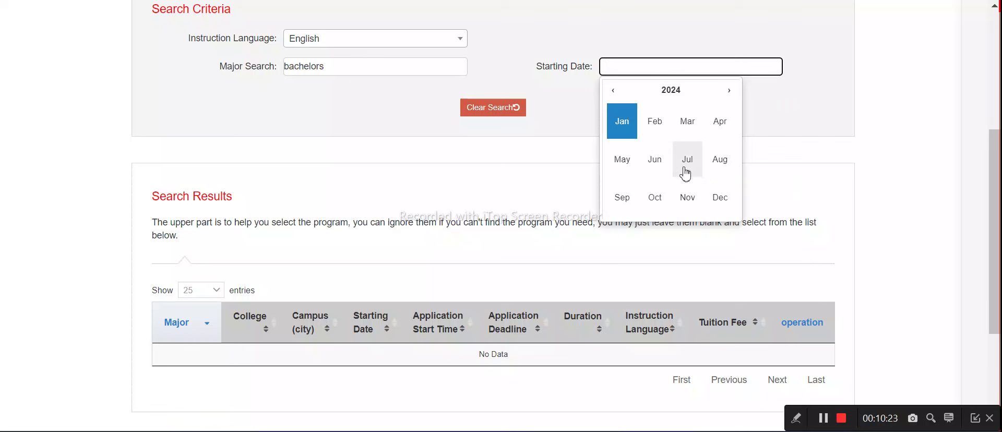
{"action": "left_click", "coordinate": [714, 160]}
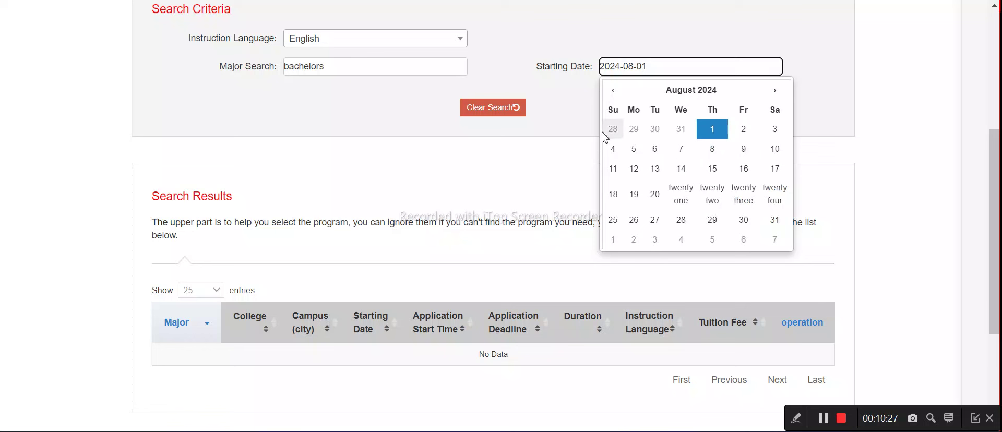
{"action": "left_click", "coordinate": [509, 108]}
Review the two Undergraduate Preparatory Program results and sort them by Instruction Language
{"action": "scroll", "coordinate": [508, 111], "scroll_direction": "down", "scroll_amount": 3}
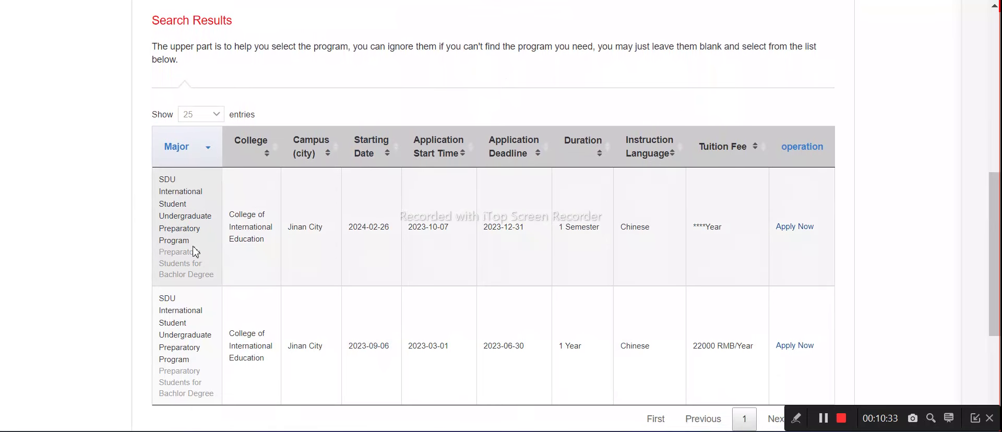
{"action": "scroll", "coordinate": [193, 250], "scroll_direction": "down", "scroll_amount": 2}
{"action": "scroll", "coordinate": [266, 241], "scroll_direction": "down", "scroll_amount": 2}
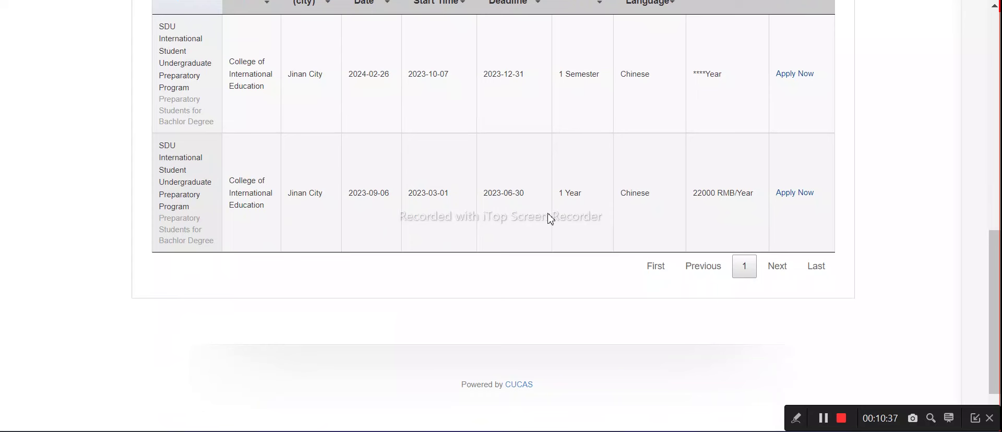
{"action": "scroll", "coordinate": [551, 218], "scroll_direction": "up", "scroll_amount": 2}
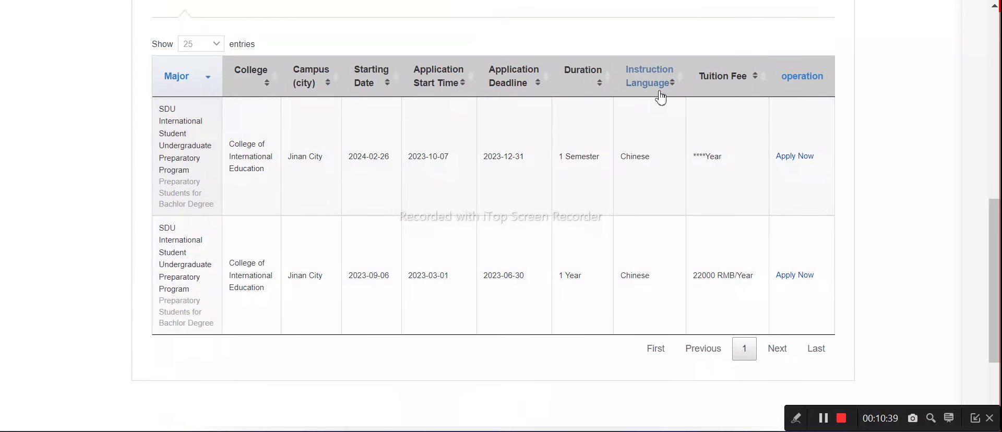
{"action": "left_click", "coordinate": [660, 92]}
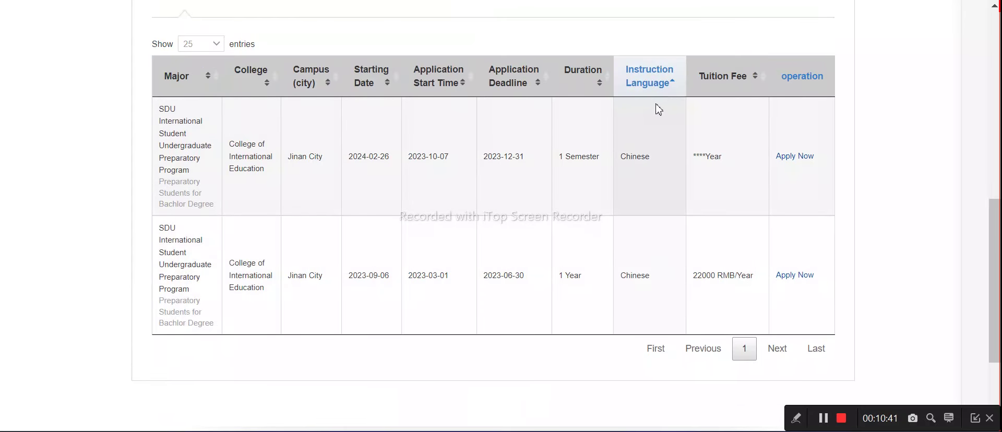
{"action": "scroll", "coordinate": [741, 120], "scroll_direction": "up", "scroll_amount": 8}
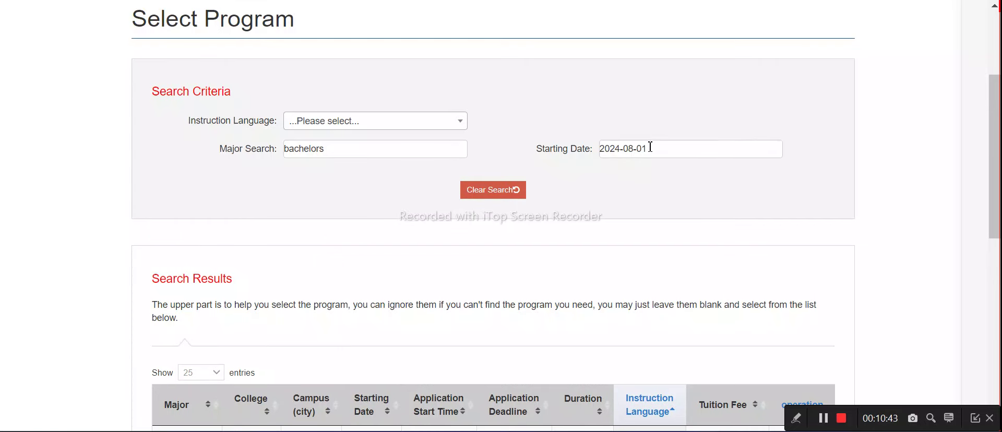
Filter the program search to English instruction
{"action": "left_click", "coordinate": [409, 126]}
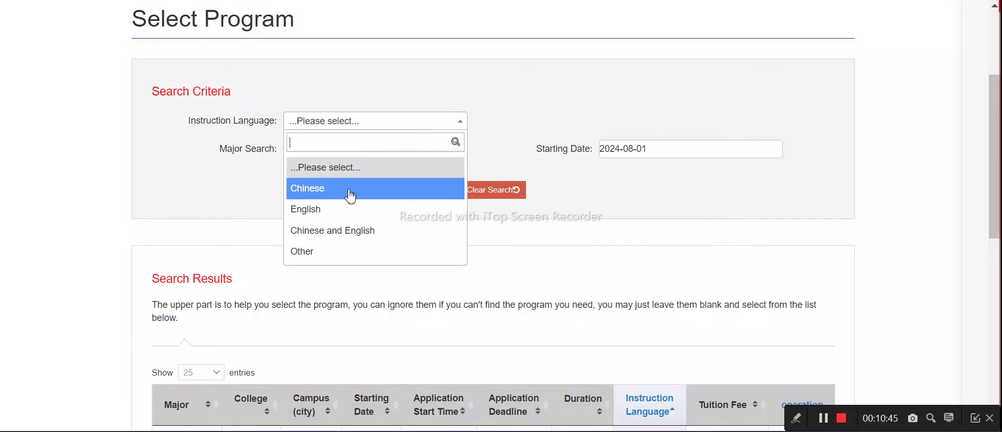
{"action": "left_click", "coordinate": [328, 214]}
{"action": "scroll", "coordinate": [343, 198], "scroll_direction": "down", "scroll_amount": 1}
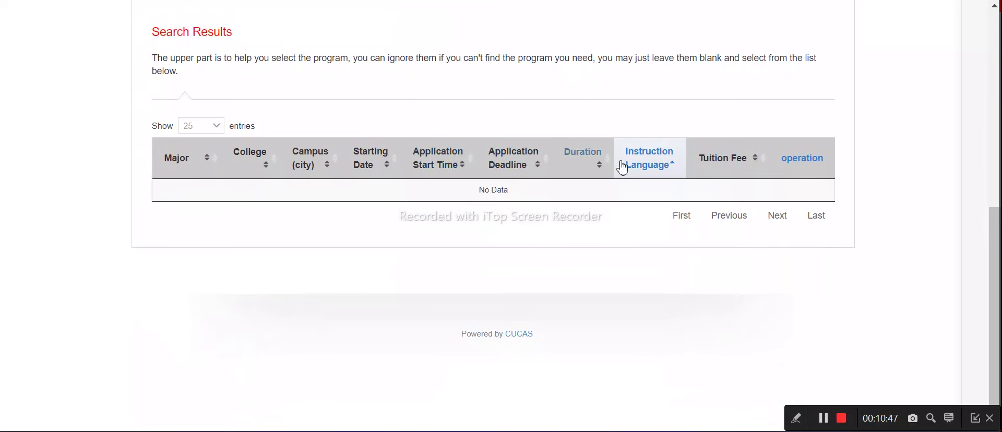
{"action": "scroll", "coordinate": [730, 178], "scroll_direction": "up", "scroll_amount": 2}
{"action": "scroll", "coordinate": [729, 178], "scroll_direction": "up", "scroll_amount": 1}
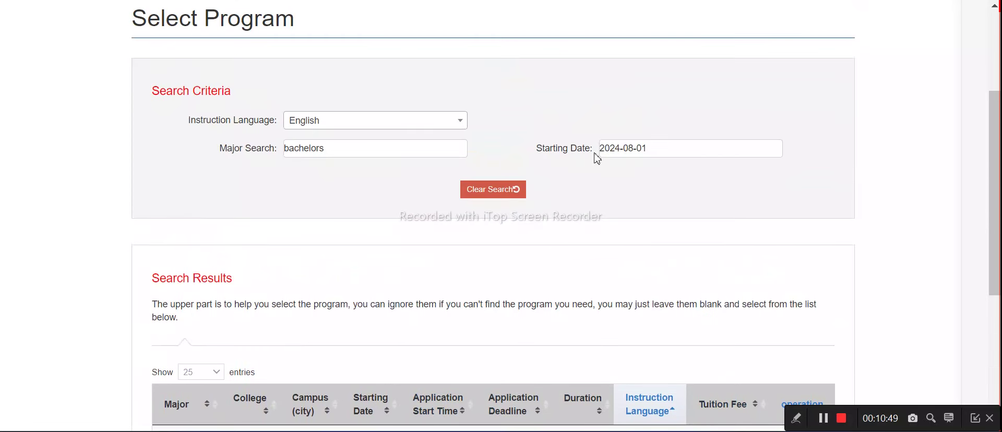
Change the Starting Date to 2024-07-01, reset the search and review the results
{"action": "left_click", "coordinate": [659, 144]}
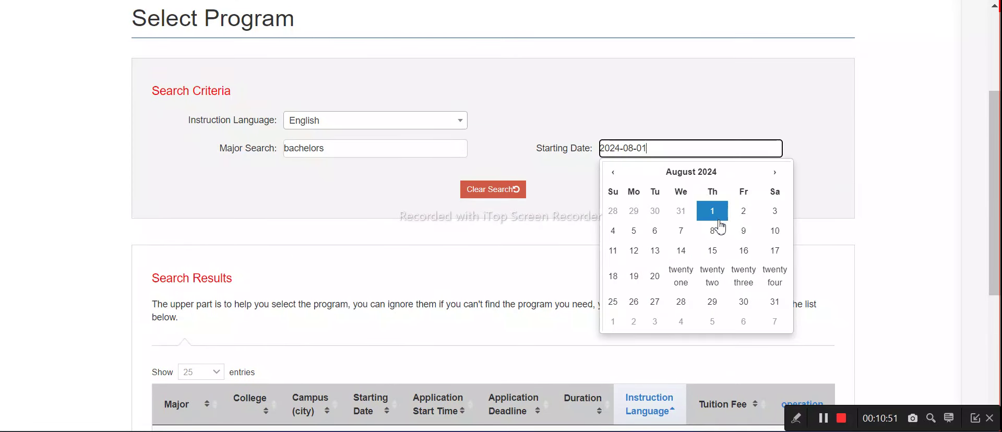
{"action": "left_click", "coordinate": [613, 172]}
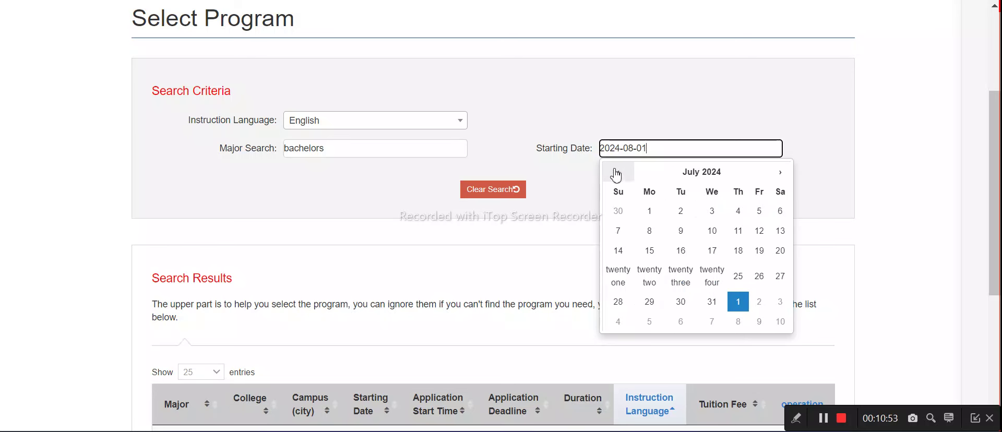
{"action": "left_click", "coordinate": [649, 210]}
{"action": "left_click", "coordinate": [504, 189]}
{"action": "scroll", "coordinate": [505, 197], "scroll_direction": "down", "scroll_amount": 5}
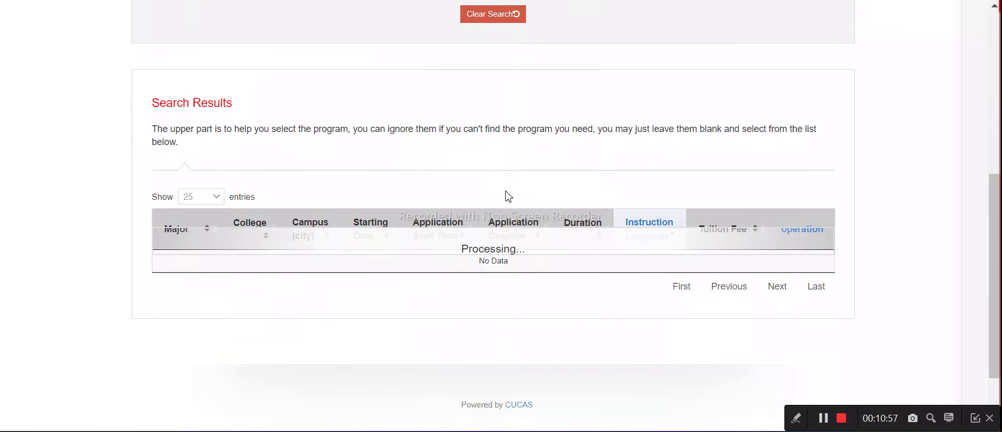
{"action": "scroll", "coordinate": [643, 250], "scroll_direction": "down", "scroll_amount": 4}
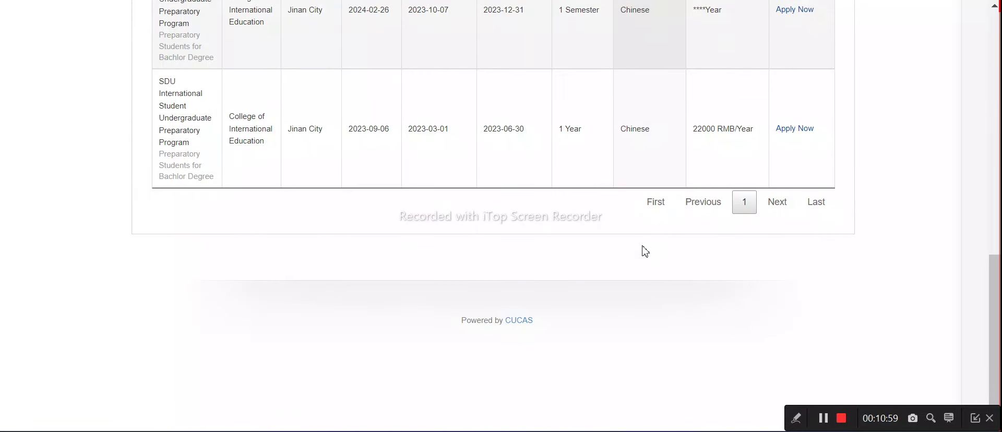
{"action": "scroll", "coordinate": [645, 251], "scroll_direction": "up", "scroll_amount": 2}
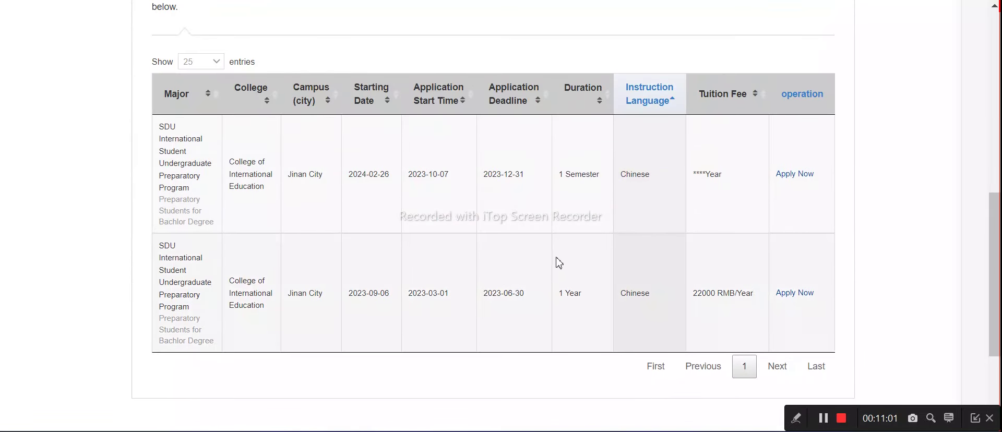
{"action": "scroll", "coordinate": [543, 258], "scroll_direction": "up", "scroll_amount": 4}
{"action": "scroll", "coordinate": [544, 248], "scroll_direction": "down", "scroll_amount": 3}
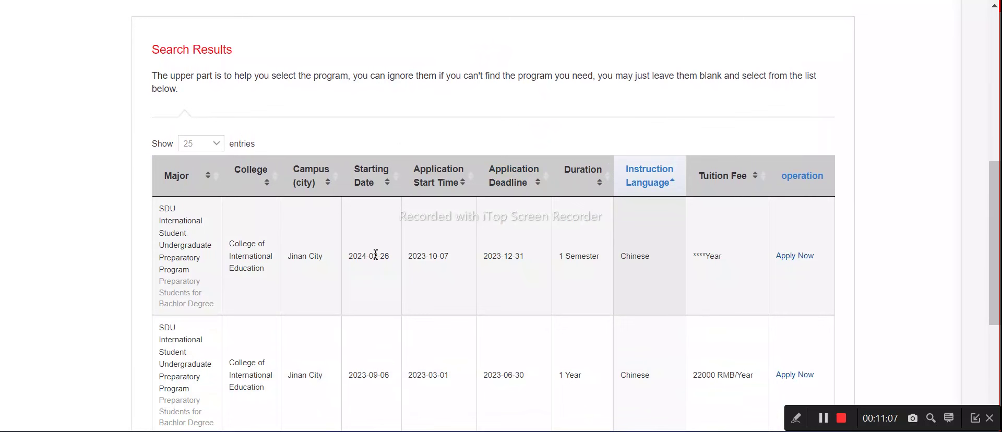
{"action": "scroll", "coordinate": [650, 204], "scroll_direction": "down", "scroll_amount": 2}
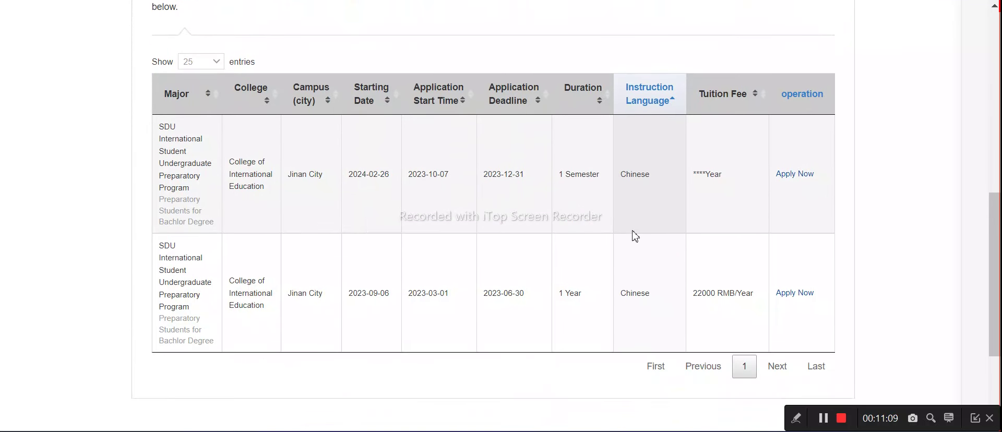
{"action": "scroll", "coordinate": [636, 236], "scroll_direction": "up", "scroll_amount": 8}
Re-select English as Instruction Language, leaving the results table with No Data
{"action": "left_click", "coordinate": [332, 221]}
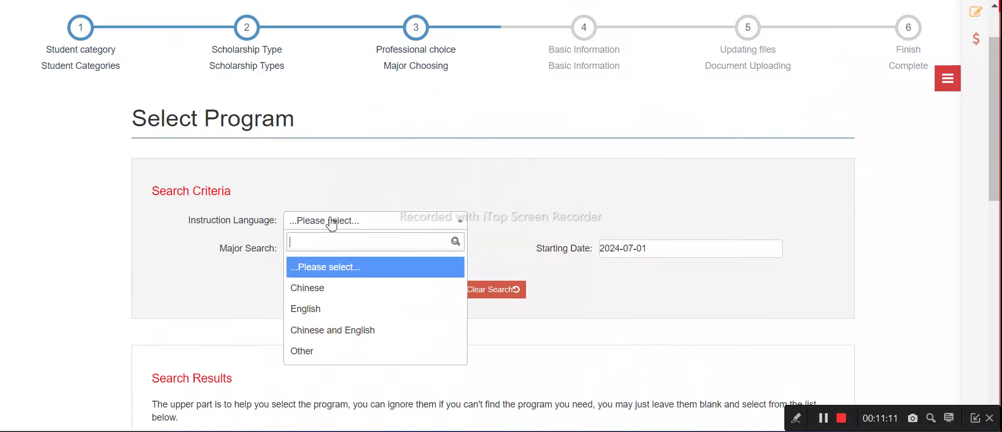
{"action": "left_click", "coordinate": [308, 309]}
{"action": "scroll", "coordinate": [313, 308], "scroll_direction": "down", "scroll_amount": 7}
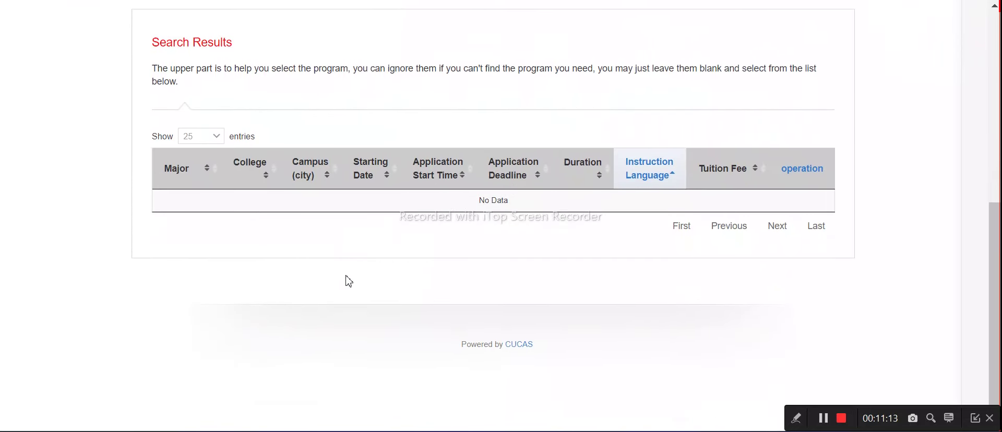
{"action": "scroll", "coordinate": [738, 190], "scroll_direction": "up", "scroll_amount": 8}
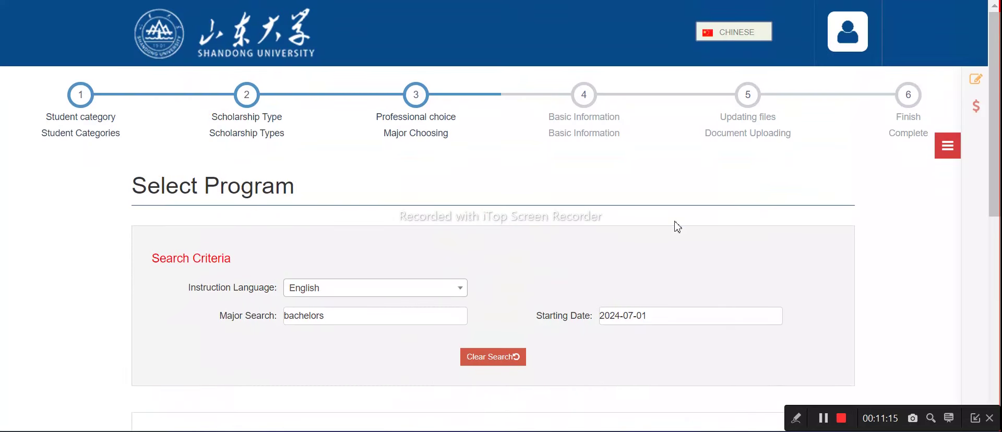
Remove the 2024-07-01 starting date filter and clear the search criteria
{"action": "left_click", "coordinate": [631, 315]}
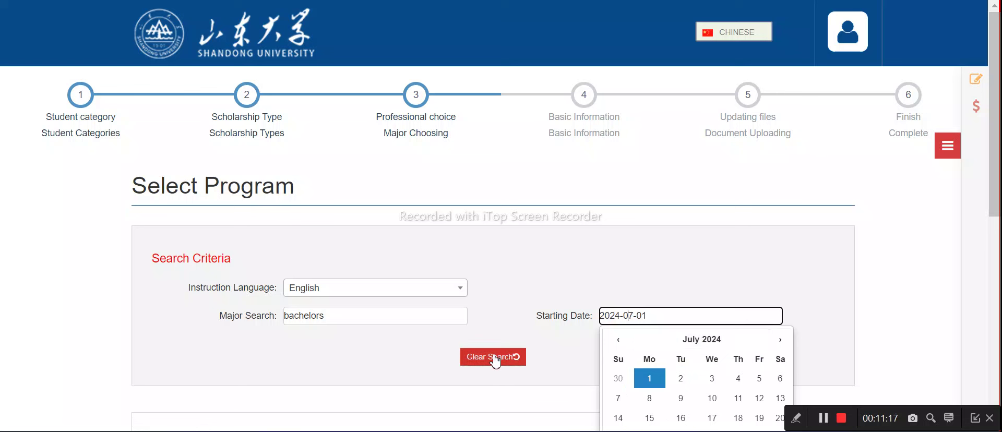
{"action": "left_click_drag", "start_coordinate": [670, 317], "coordinate": [591, 320]}
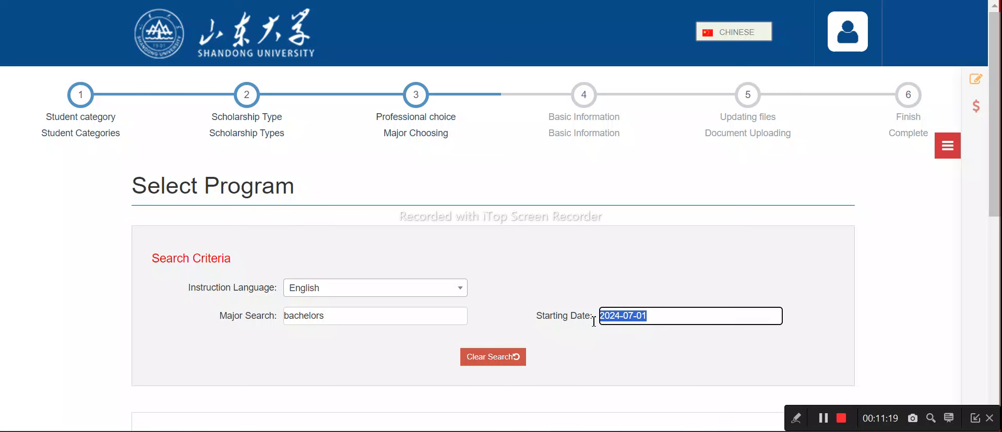
{"action": "key", "text": "BackSpace"}
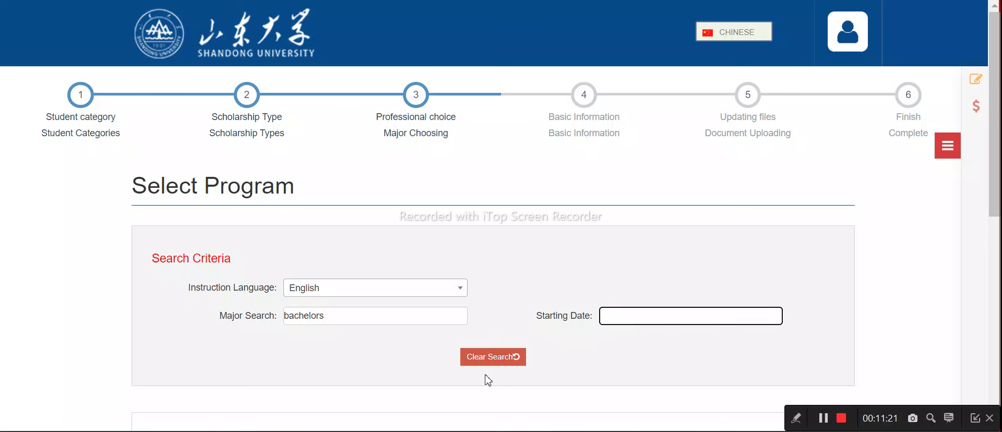
{"action": "left_click", "coordinate": [489, 359]}
{"action": "scroll", "coordinate": [496, 358], "scroll_direction": "down", "scroll_amount": 8}
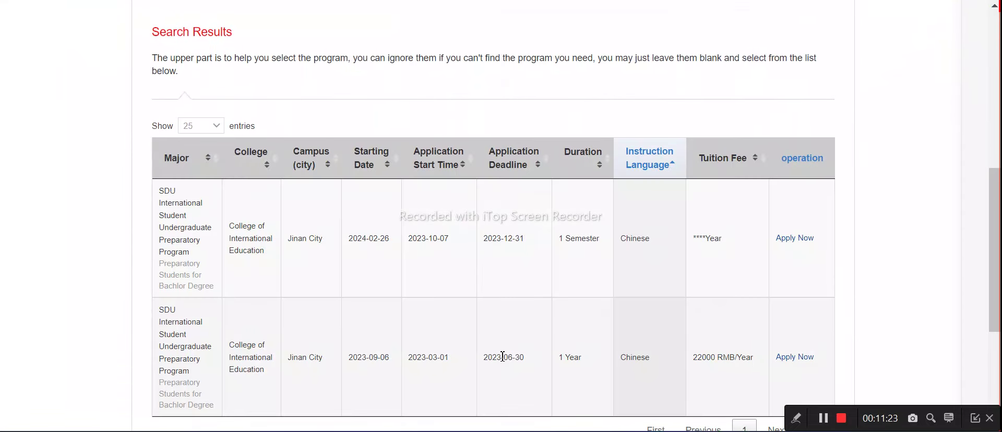
{"action": "scroll", "coordinate": [499, 344], "scroll_direction": "down", "scroll_amount": 2}
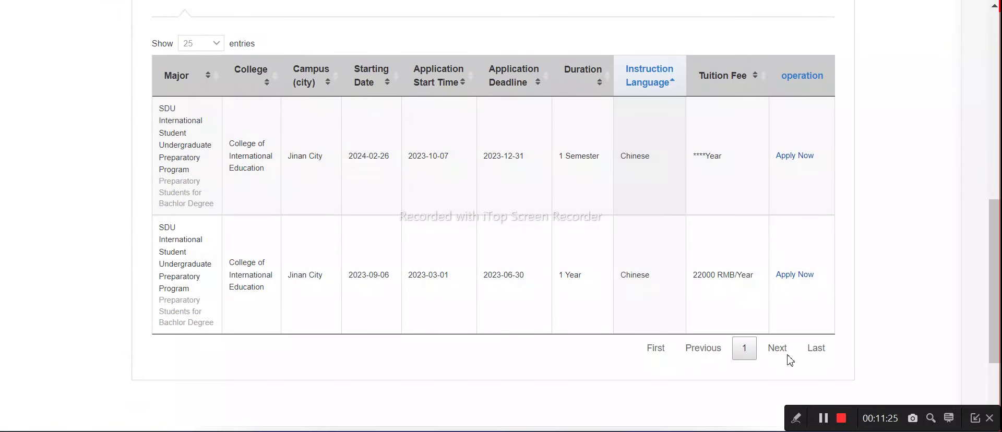
{"action": "scroll", "coordinate": [678, 209], "scroll_direction": "up", "scroll_amount": 8}
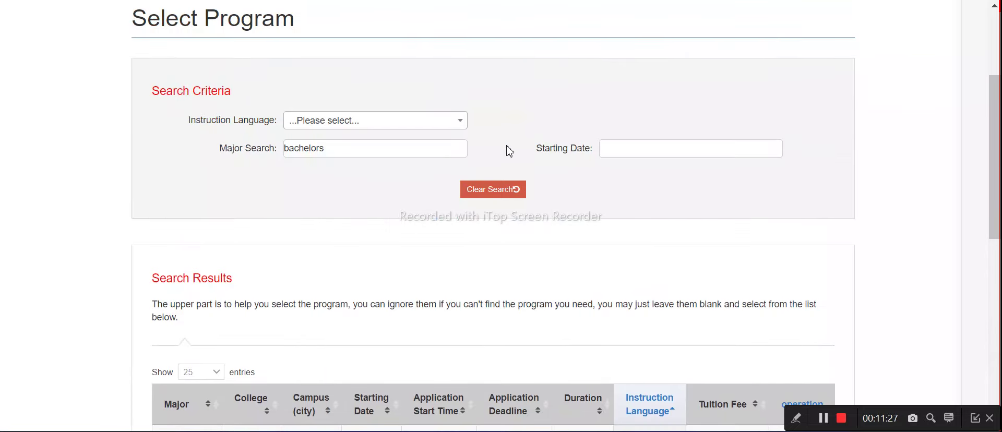
Change the major search term from 'bachelors' to 'undergraduate' and refresh the program results
{"action": "left_click_drag", "start_coordinate": [359, 153], "coordinate": [296, 150]}
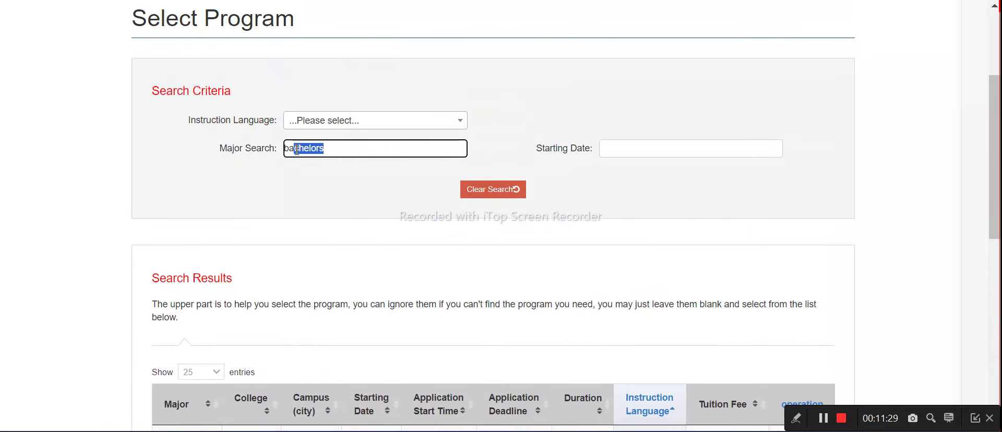
{"action": "key", "text": "BackSpace"}
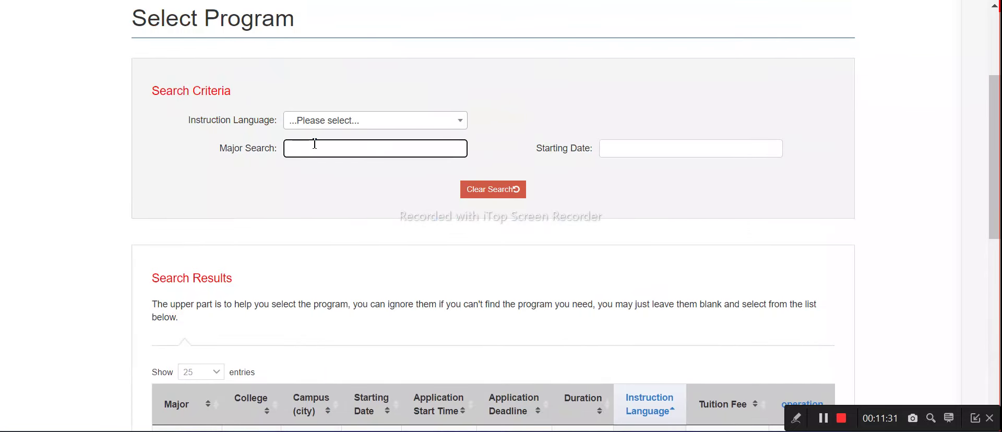
{"action": "type", "text": "undergraduate"}
{"action": "left_click", "coordinate": [490, 187]}
{"action": "scroll", "coordinate": [496, 188], "scroll_direction": "down", "scroll_amount": 5}
{"action": "scroll", "coordinate": [554, 210], "scroll_direction": "down", "scroll_amount": 4}
{"action": "scroll", "coordinate": [559, 217], "scroll_direction": "up", "scroll_amount": 2}
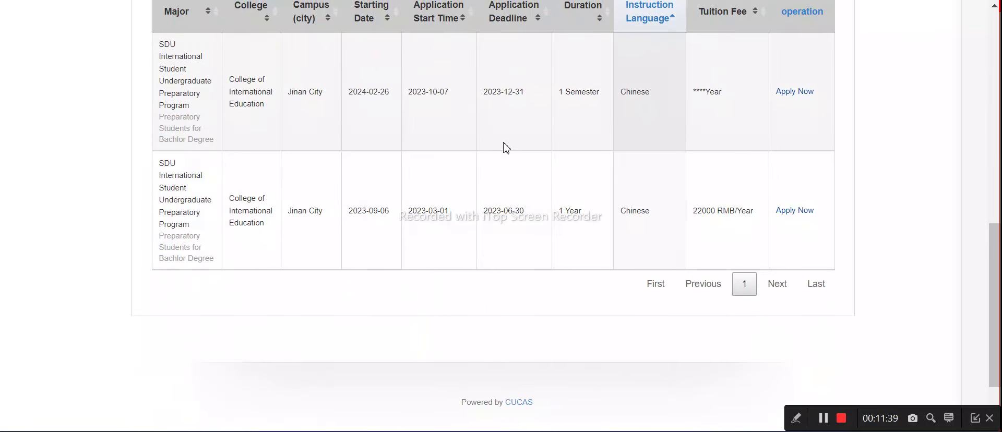
{"action": "scroll", "coordinate": [339, 174], "scroll_direction": "up", "scroll_amount": 2}
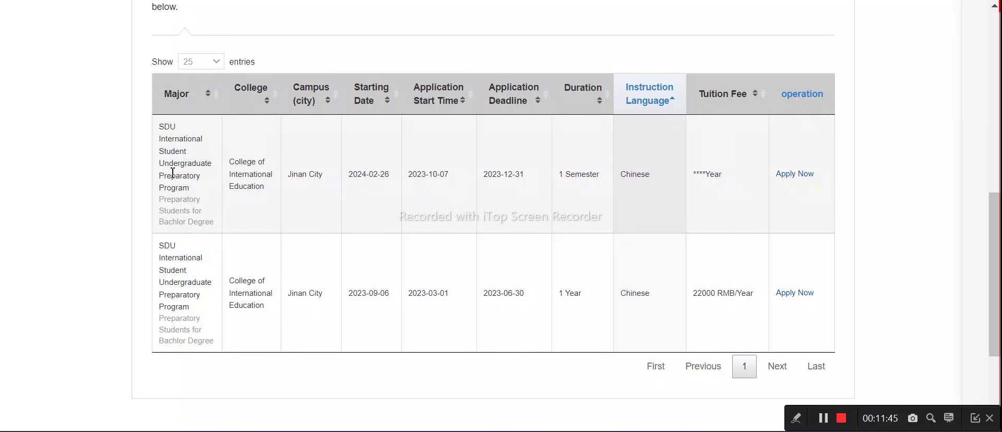
Start applying to the first preparatory program, then cancel the Chinese-language confirmation
{"action": "left_click_drag", "start_coordinate": [159, 140], "coordinate": [208, 151]}
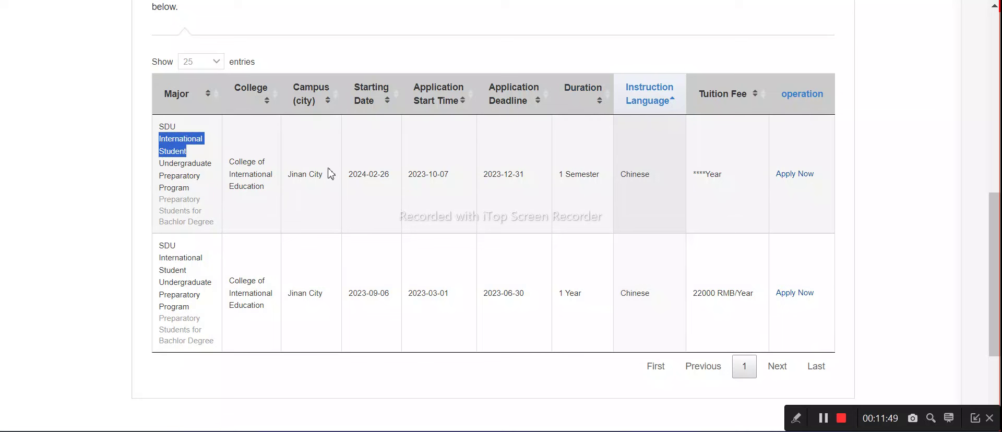
{"action": "left_click", "coordinate": [797, 181]}
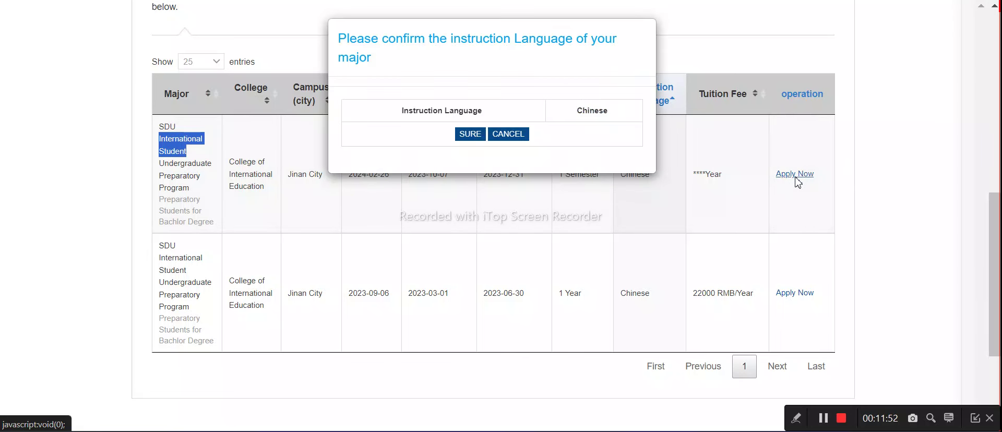
{"action": "left_click", "coordinate": [505, 135]}
Delete 'undergraduate' from the Major Search field so the results reload
{"action": "scroll", "coordinate": [473, 198], "scroll_direction": "up", "scroll_amount": 3}
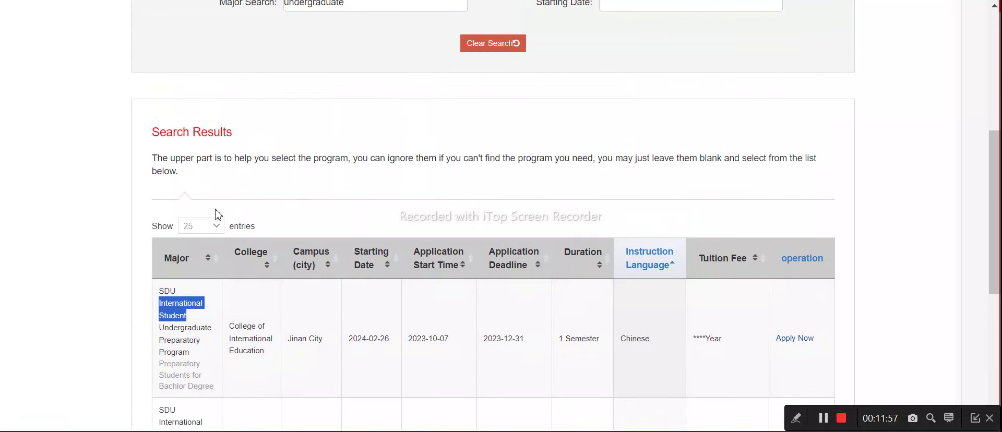
{"action": "scroll", "coordinate": [375, 163], "scroll_direction": "up", "scroll_amount": 3}
{"action": "left_click_drag", "start_coordinate": [355, 166], "coordinate": [280, 179]}
{"action": "key", "text": "BackSpace"}
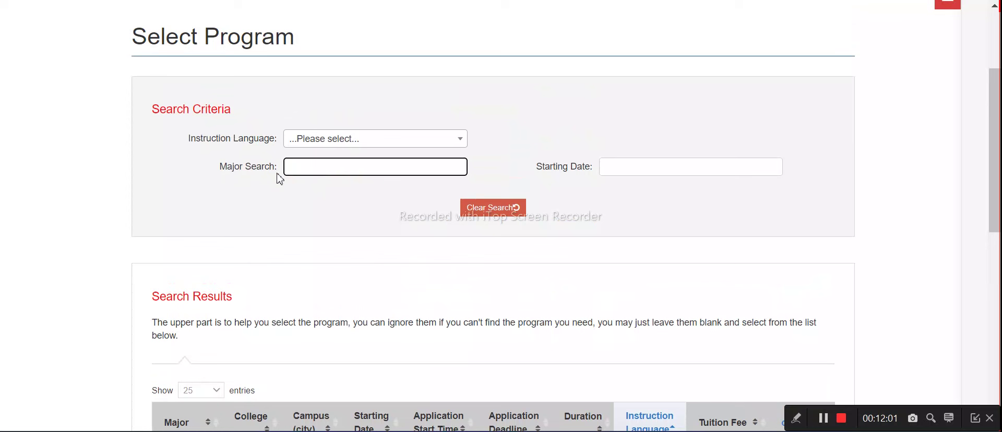
{"action": "scroll", "coordinate": [469, 214], "scroll_direction": "down", "scroll_amount": 5}
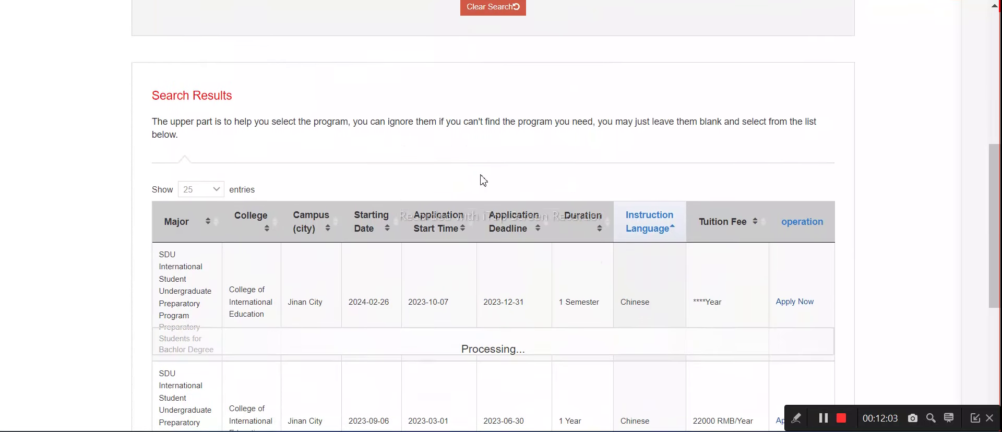
Switch the site language to English and browse the reloaded Select Program results
{"action": "scroll", "coordinate": [531, 189], "scroll_direction": "down", "scroll_amount": 4}
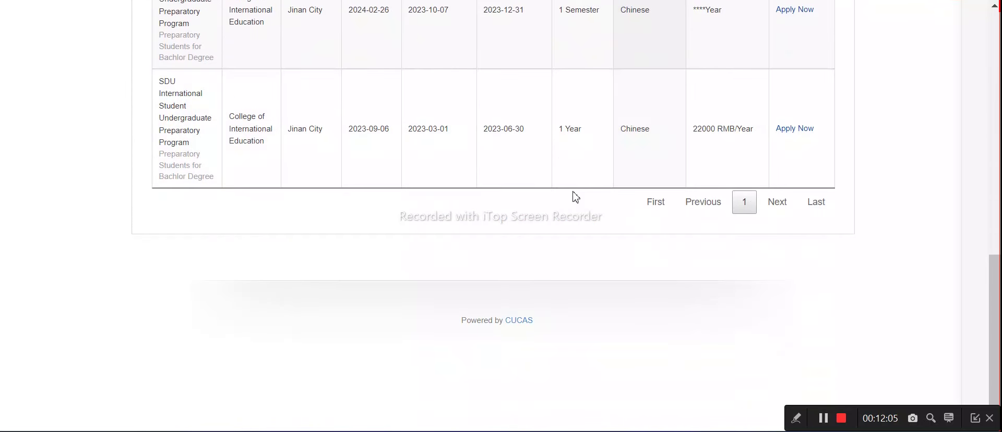
{"action": "scroll", "coordinate": [583, 197], "scroll_direction": "up", "scroll_amount": 10}
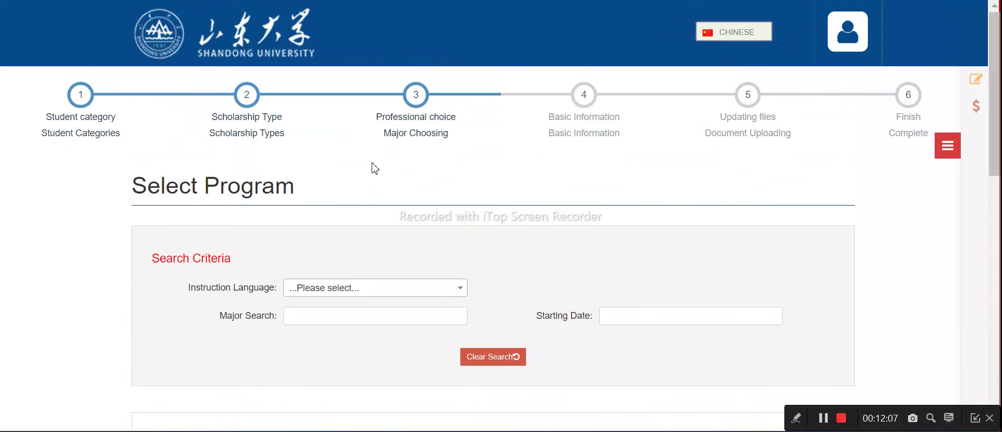
{"action": "left_click", "coordinate": [730, 32]}
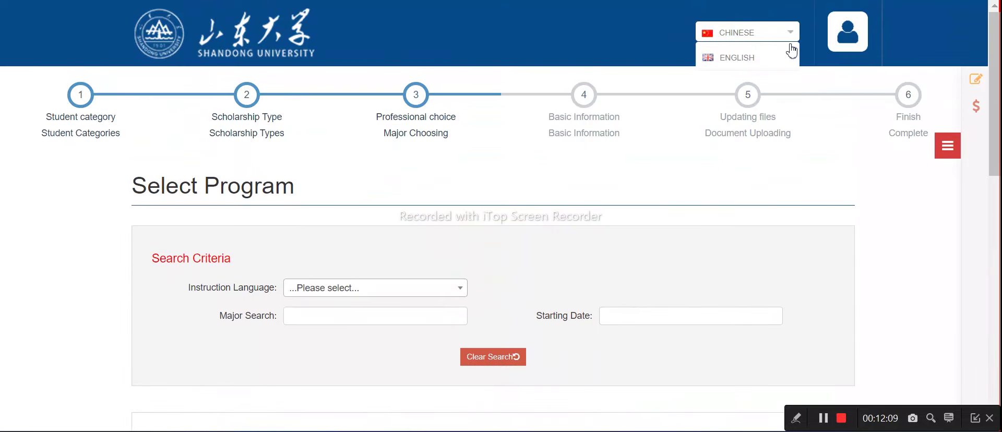
{"action": "left_click", "coordinate": [725, 57]}
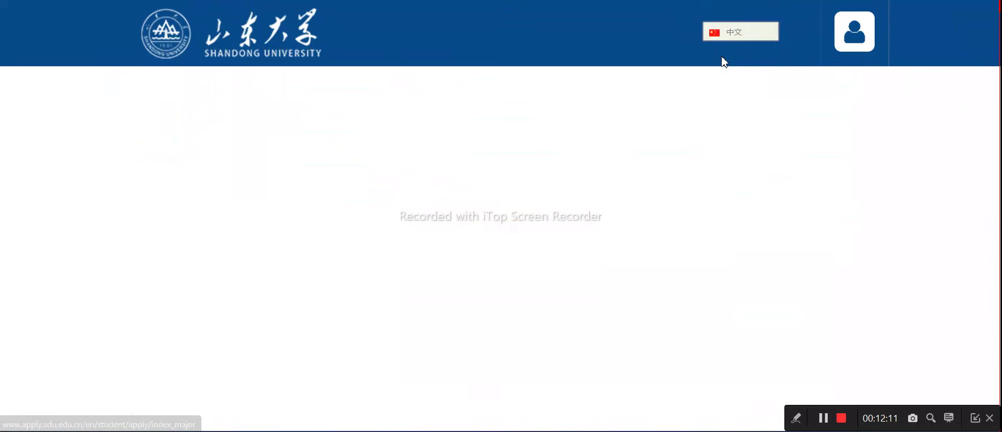
{"action": "scroll", "coordinate": [373, 214], "scroll_direction": "down", "scroll_amount": 2}
{"action": "scroll", "coordinate": [374, 214], "scroll_direction": "down", "scroll_amount": 9}
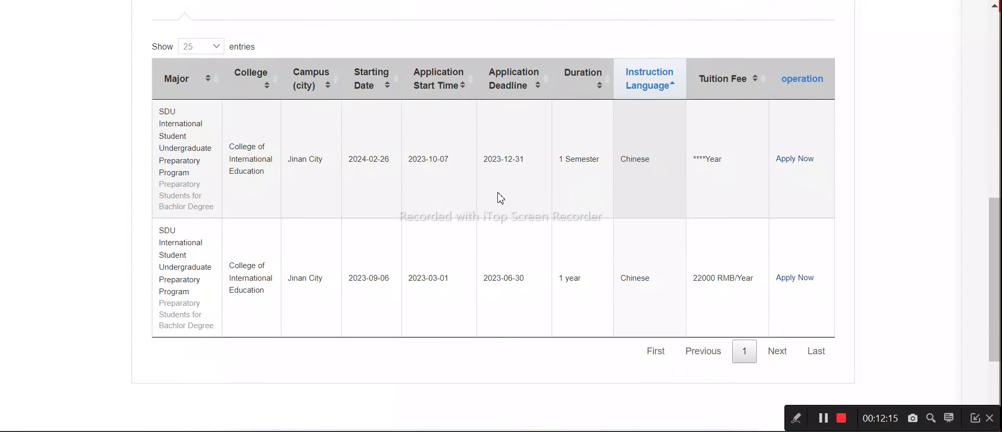
{"action": "scroll", "coordinate": [658, 282], "scroll_direction": "down", "scroll_amount": 3}
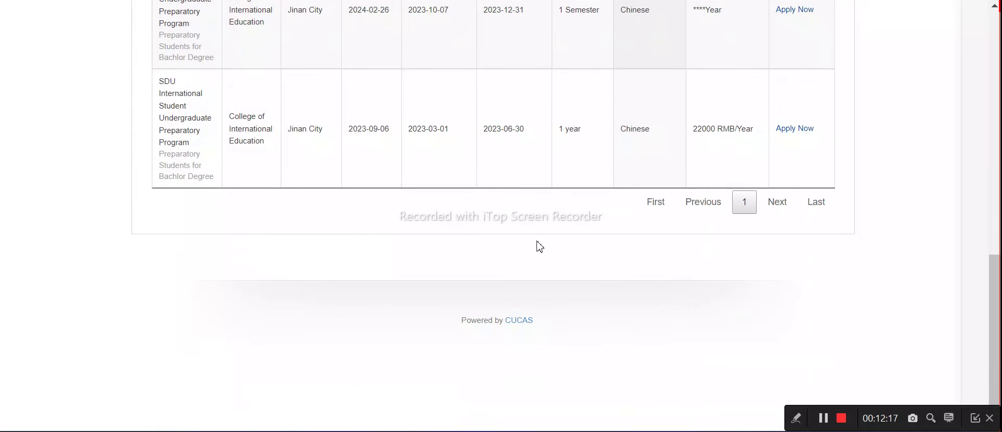
{"action": "scroll", "coordinate": [540, 247], "scroll_direction": "up", "scroll_amount": 15}
{"action": "scroll", "coordinate": [466, 226], "scroll_direction": "up", "scroll_amount": 1}
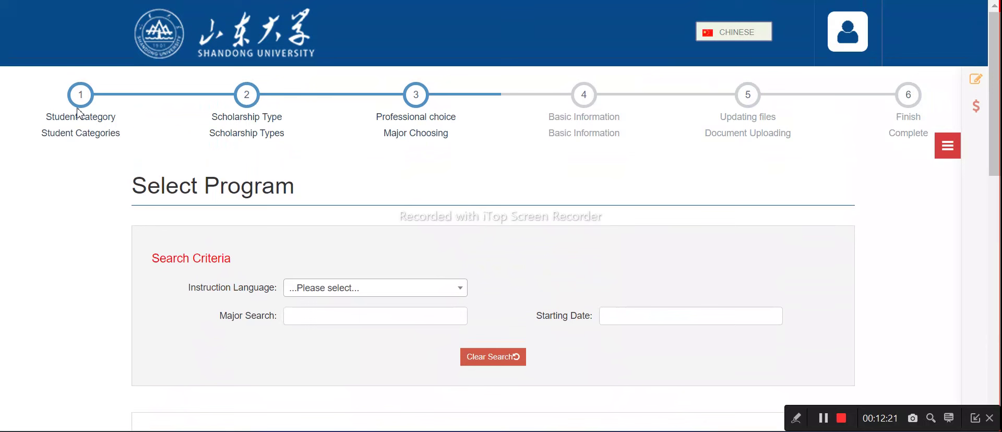
Go to the My Application page and view the empty Unfinished list
{"action": "left_click", "coordinate": [945, 148]}
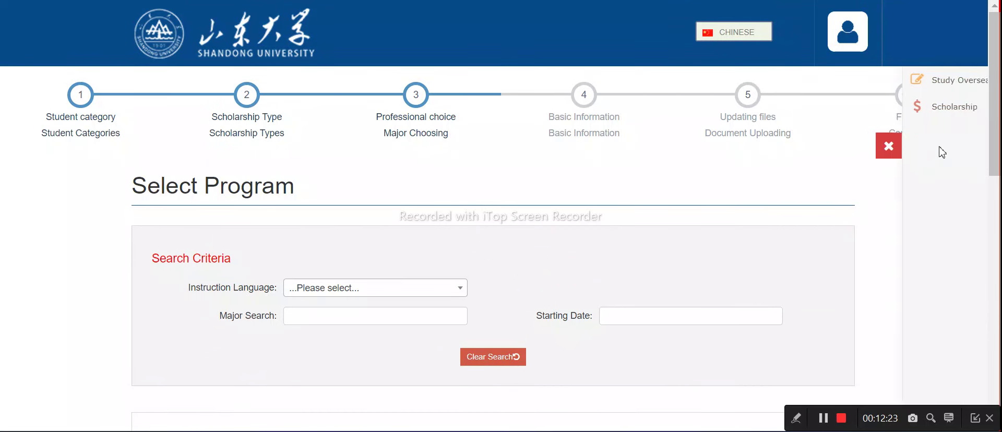
{"action": "left_click", "coordinate": [870, 82]}
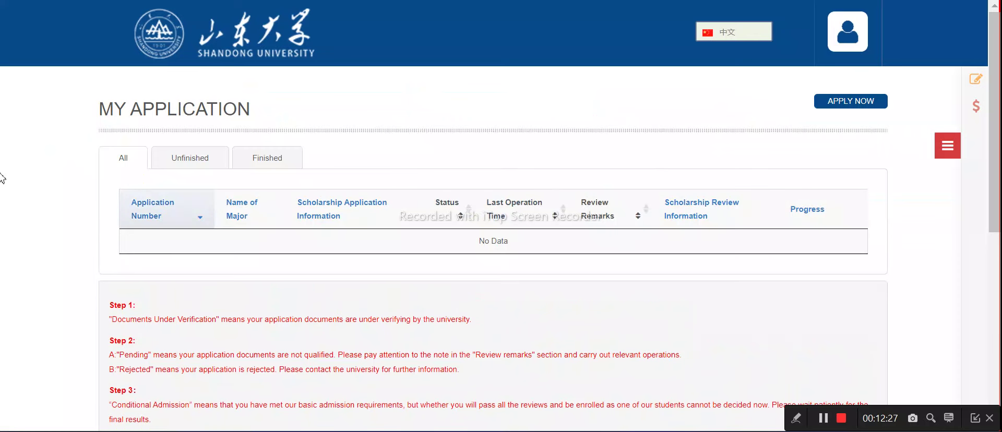
{"action": "left_click", "coordinate": [188, 159]}
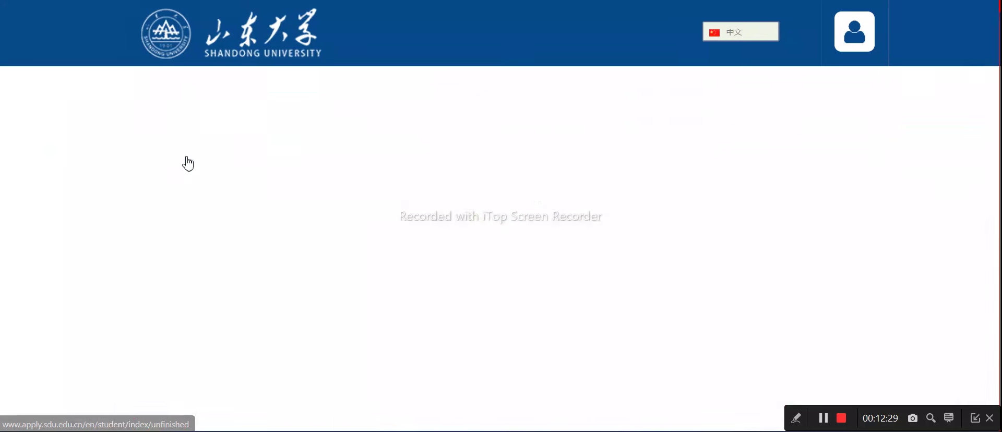
{"action": "scroll", "coordinate": [239, 179], "scroll_direction": "down", "scroll_amount": 3}
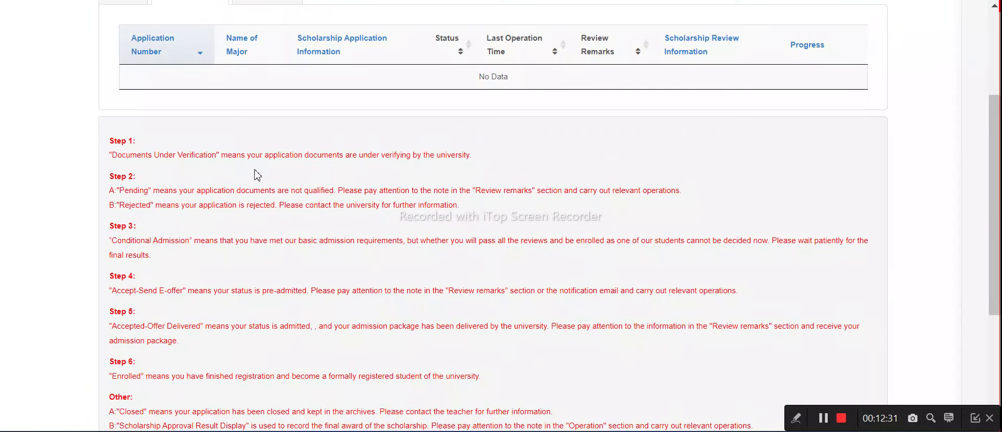
{"action": "scroll", "coordinate": [255, 174], "scroll_direction": "up", "scroll_amount": 2}
View the Finished applications list, which also shows no data
{"action": "left_click", "coordinate": [269, 85]}
{"action": "scroll", "coordinate": [280, 175], "scroll_direction": "down", "scroll_amount": 5}
{"action": "scroll", "coordinate": [171, 156], "scroll_direction": "up", "scroll_amount": 5}
{"action": "scroll", "coordinate": [159, 209], "scroll_direction": "down", "scroll_amount": 2}
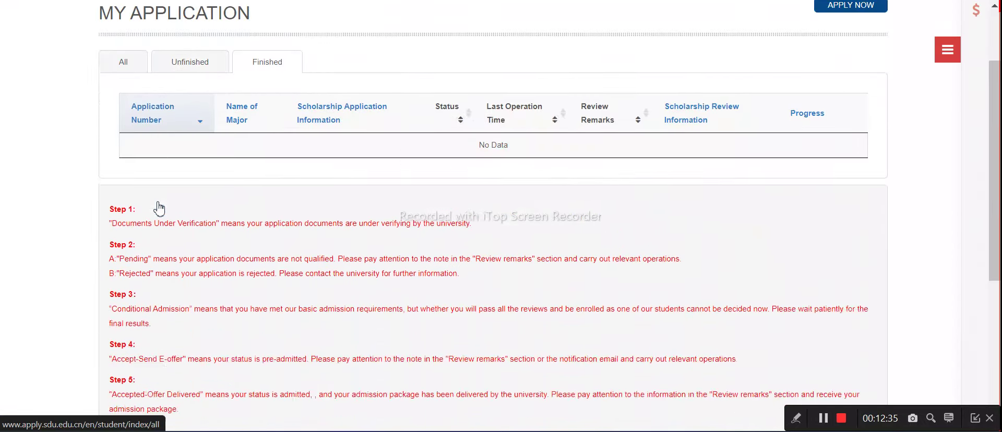
{"action": "scroll", "coordinate": [159, 209], "scroll_direction": "down", "scroll_amount": 1}
{"action": "scroll", "coordinate": [223, 168], "scroll_direction": "up", "scroll_amount": 3}
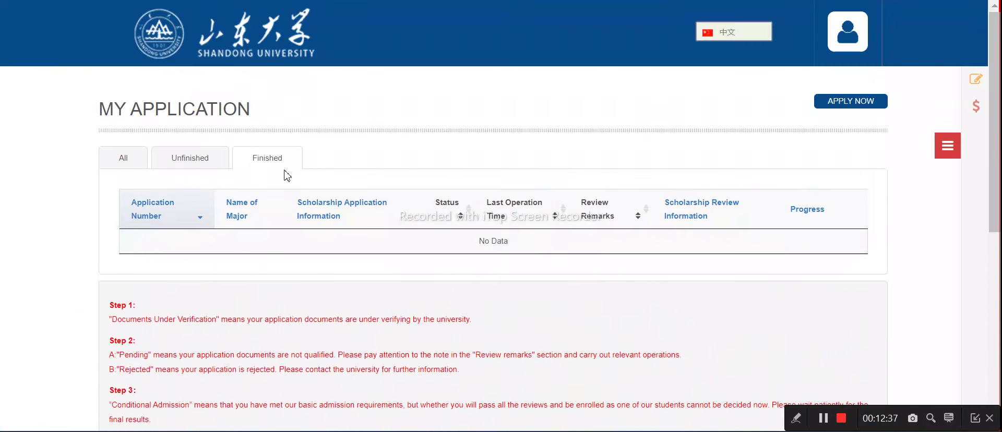
{"action": "scroll", "coordinate": [838, 67], "scroll_direction": "down", "scroll_amount": 3}
Start a new application, mark the country information as Correct and submit it
{"action": "scroll", "coordinate": [814, 102], "scroll_direction": "up", "scroll_amount": 3}
{"action": "left_click", "coordinate": [860, 103]}
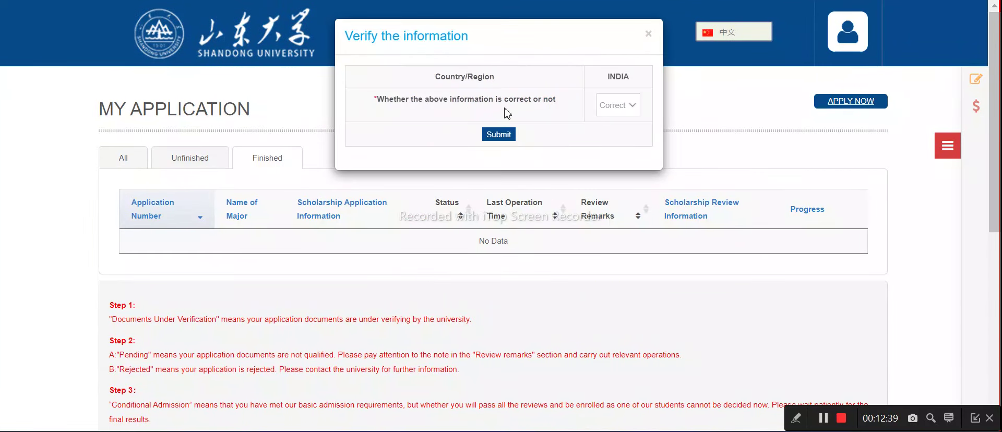
{"action": "left_click", "coordinate": [617, 110]}
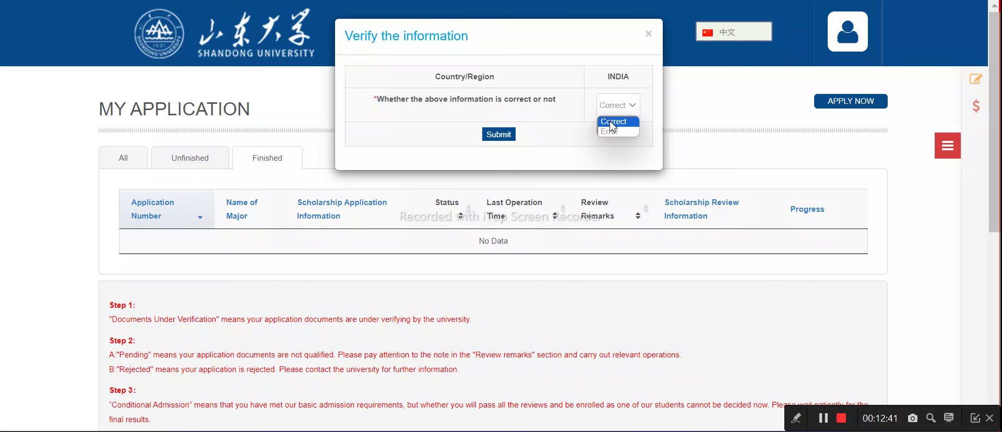
{"action": "left_click", "coordinate": [610, 125]}
{"action": "left_click", "coordinate": [504, 139]}
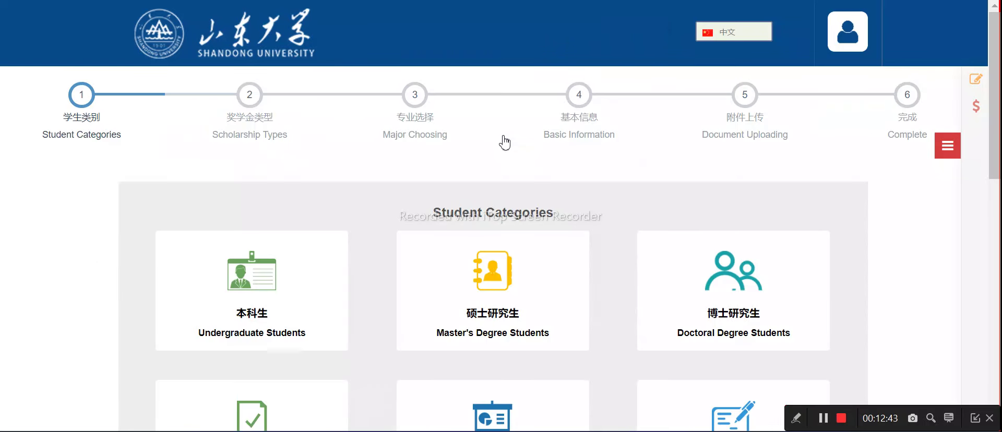
Review the Student Categories and continue to the Scholarship Types step
{"action": "scroll", "coordinate": [303, 156], "scroll_direction": "down", "scroll_amount": 3}
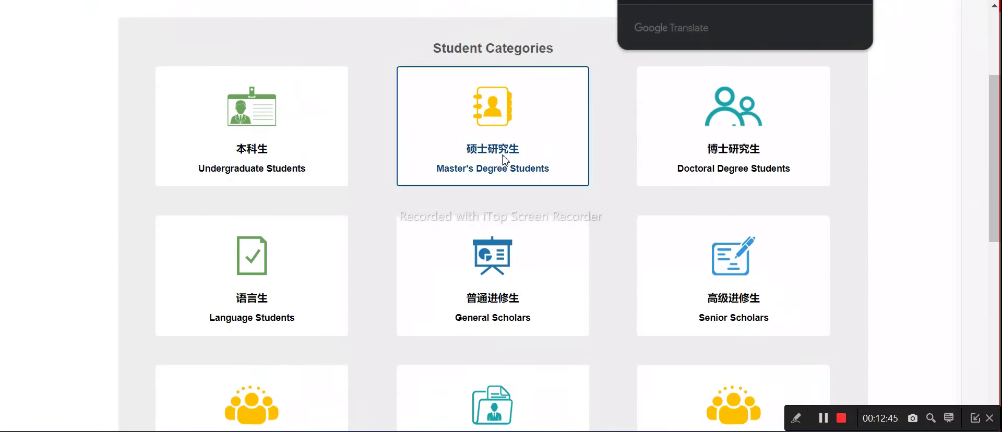
{"action": "scroll", "coordinate": [330, 169], "scroll_direction": "down", "scroll_amount": 2}
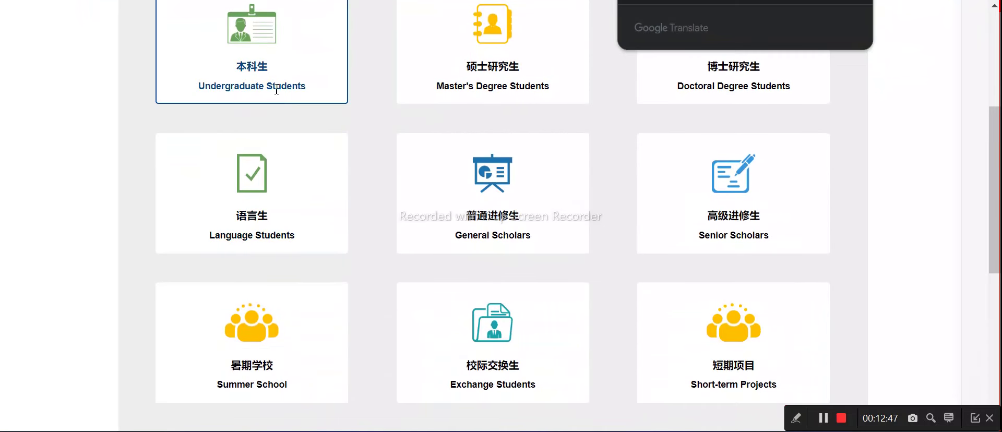
{"action": "scroll", "coordinate": [540, 108], "scroll_direction": "down", "scroll_amount": 7}
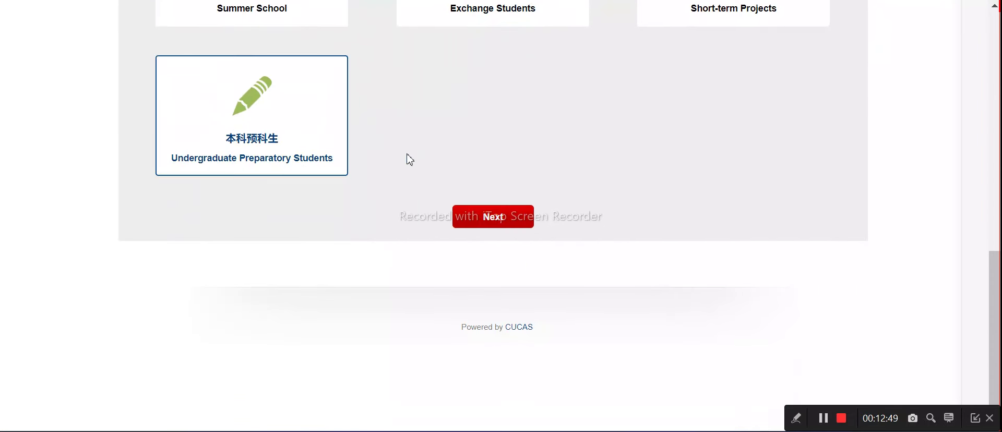
{"action": "scroll", "coordinate": [470, 159], "scroll_direction": "up", "scroll_amount": 2}
{"action": "scroll", "coordinate": [469, 159], "scroll_direction": "up", "scroll_amount": 8}
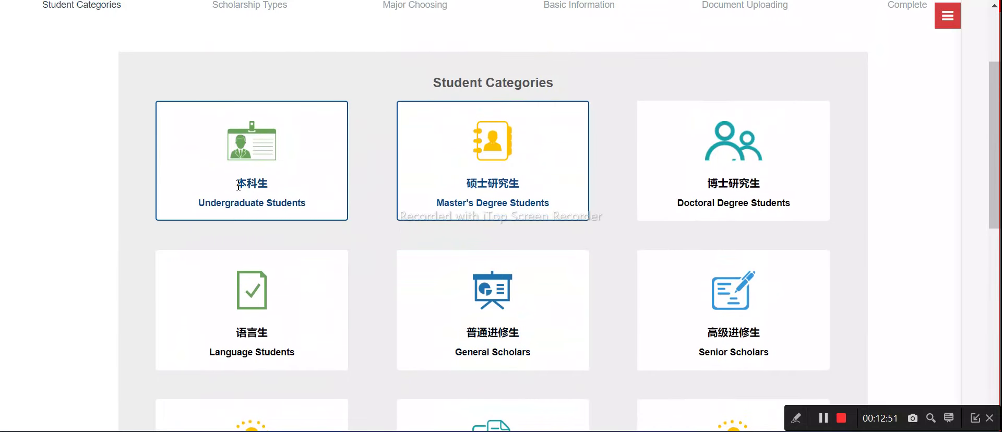
{"action": "scroll", "coordinate": [240, 174], "scroll_direction": "down", "scroll_amount": 7}
{"action": "scroll", "coordinate": [339, 157], "scroll_direction": "up", "scroll_amount": 9}
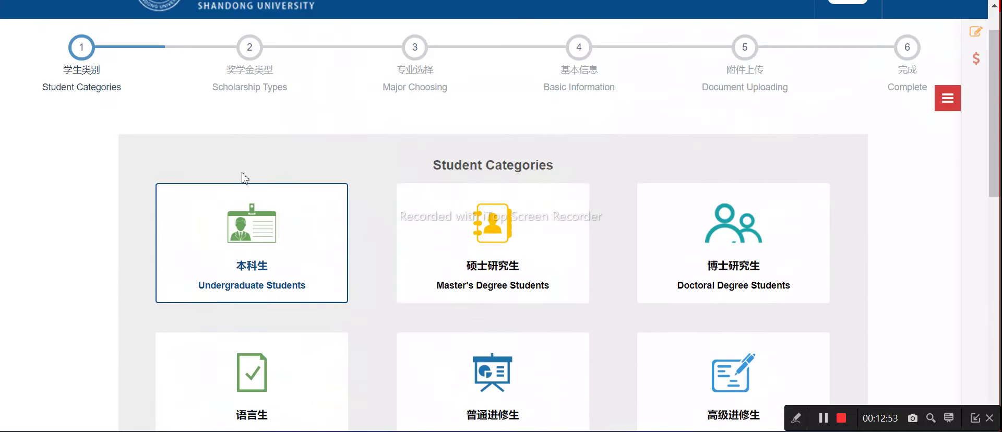
{"action": "scroll", "coordinate": [245, 223], "scroll_direction": "down", "scroll_amount": 8}
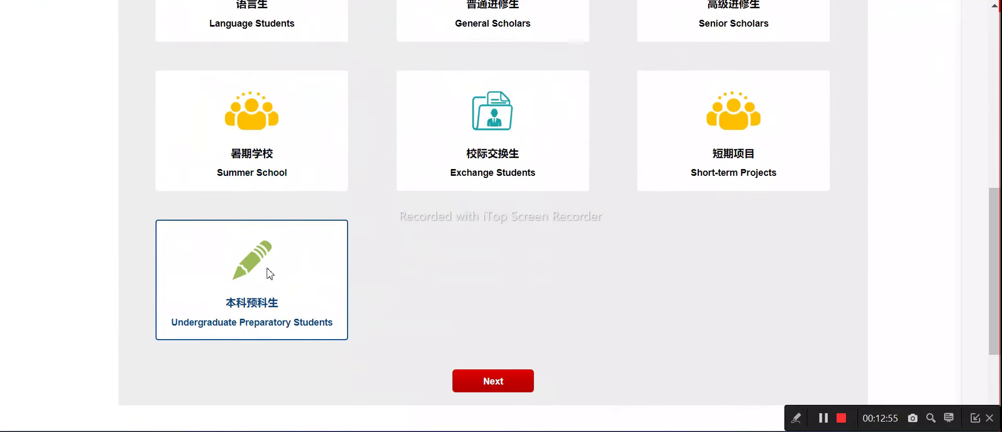
{"action": "scroll", "coordinate": [267, 272], "scroll_direction": "up", "scroll_amount": 6}
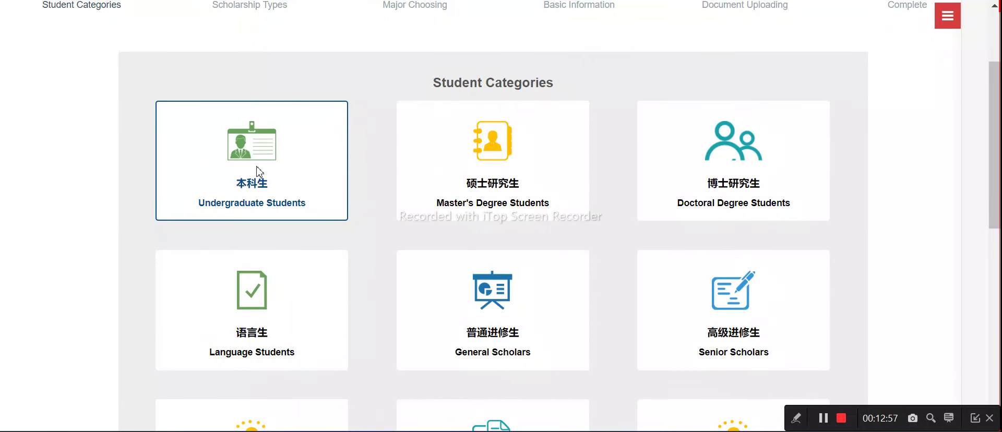
{"action": "scroll", "coordinate": [521, 177], "scroll_direction": "down", "scroll_amount": 8}
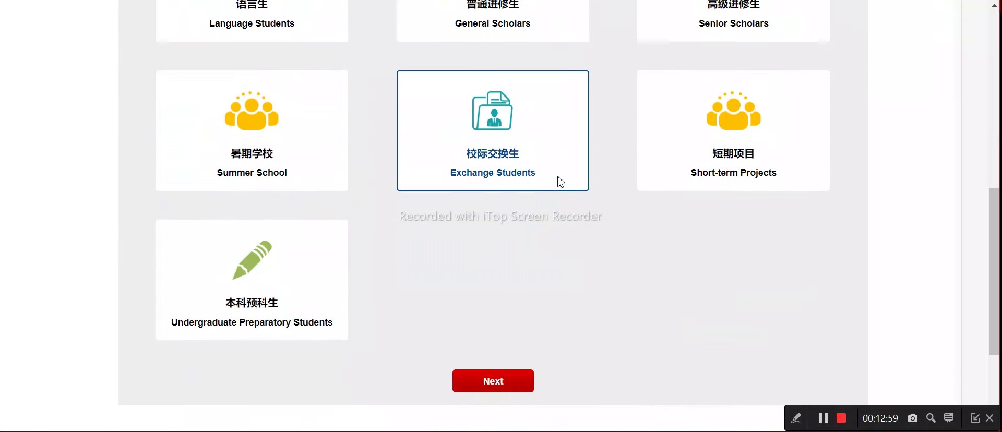
{"action": "left_click", "coordinate": [492, 300]}
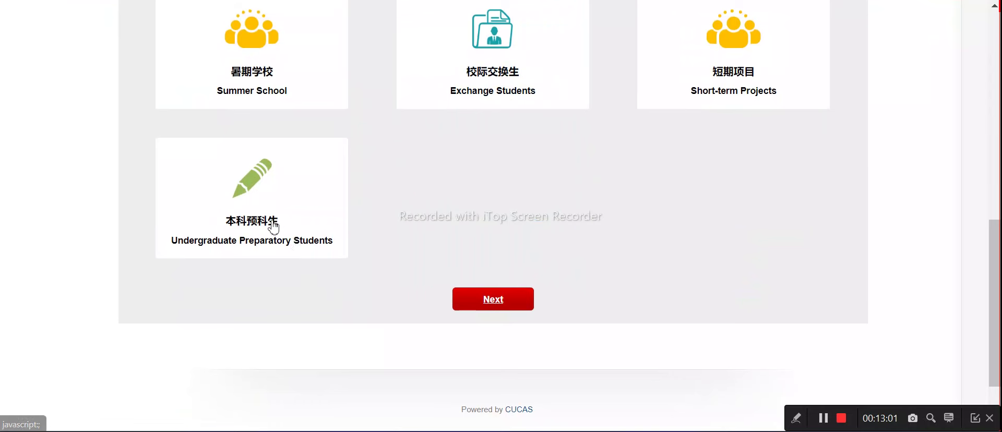
{"action": "scroll", "coordinate": [313, 209], "scroll_direction": "down", "scroll_amount": 3}
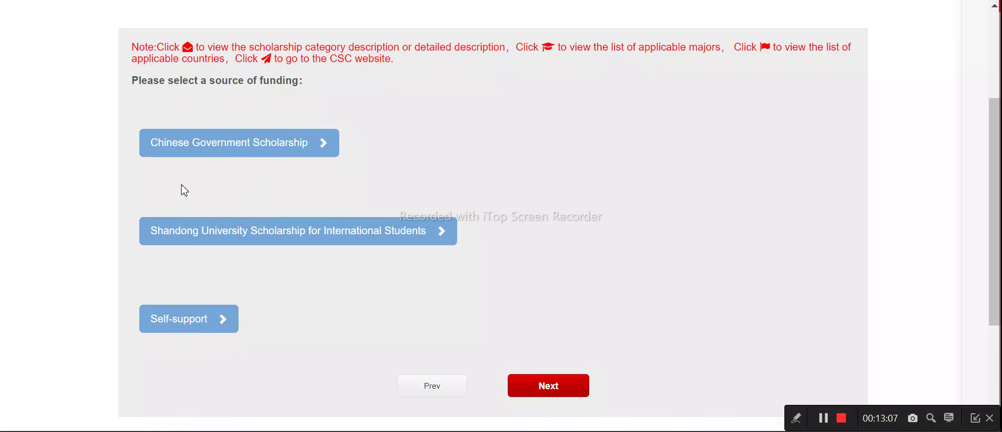
Open the Outstanding International Students scholarship's 25-3.pdf terms, tick I have read, and agree
{"action": "left_click", "coordinate": [182, 239]}
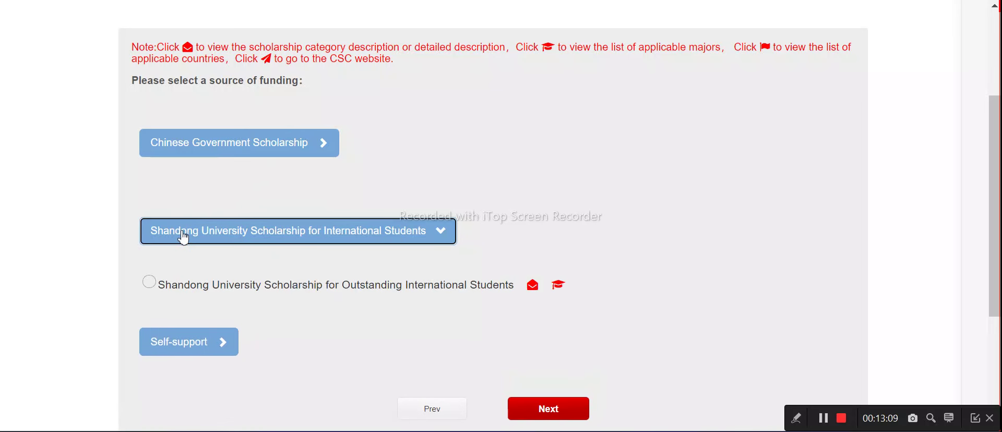
{"action": "left_click", "coordinate": [152, 283]}
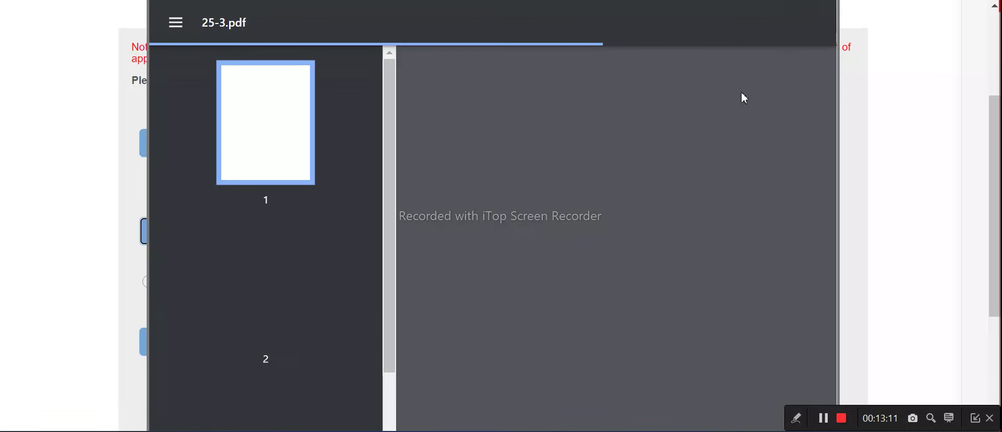
{"action": "scroll", "coordinate": [684, 105], "scroll_direction": "up", "scroll_amount": 3}
{"action": "scroll", "coordinate": [638, 271], "scroll_direction": "down", "scroll_amount": 5}
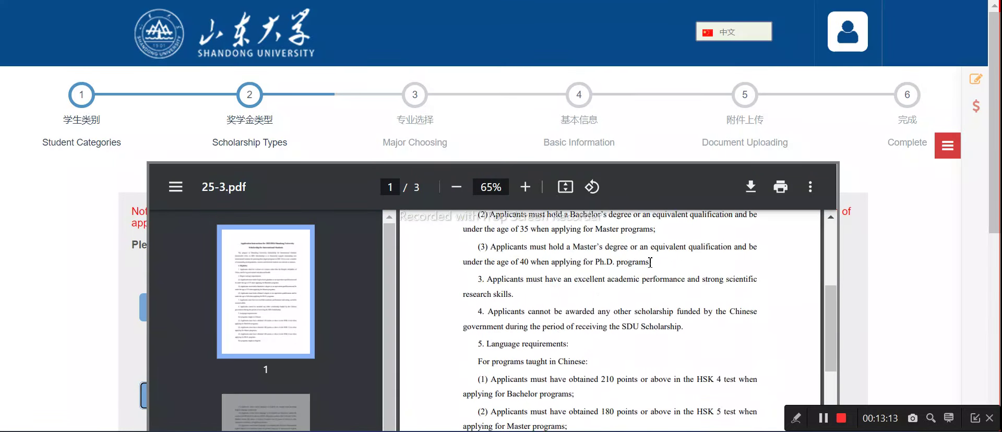
{"action": "scroll", "coordinate": [638, 271], "scroll_direction": "up", "scroll_amount": 5}
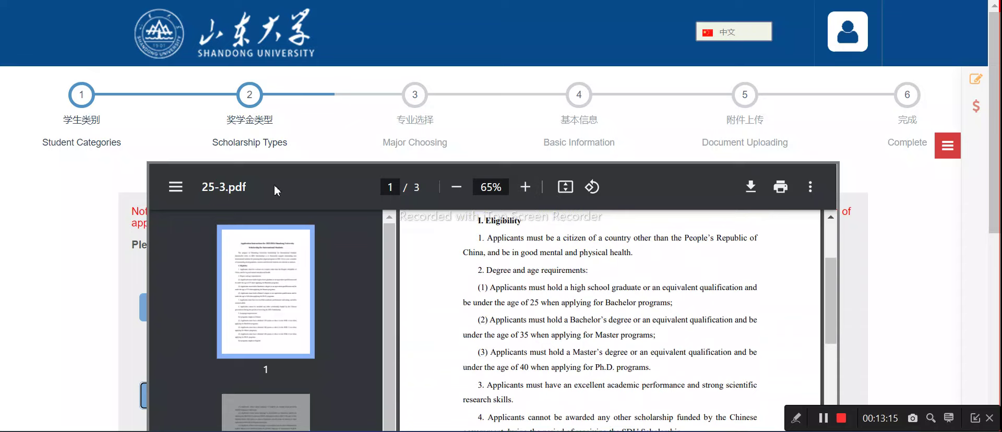
{"action": "scroll", "coordinate": [621, 136], "scroll_direction": "down", "scroll_amount": 1}
{"action": "scroll", "coordinate": [886, 193], "scroll_direction": "down", "scroll_amount": 7}
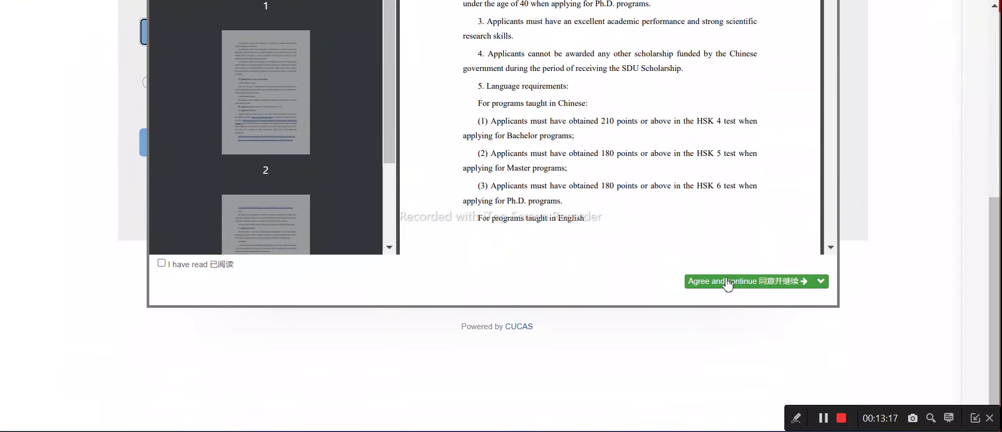
{"action": "left_click", "coordinate": [161, 265]}
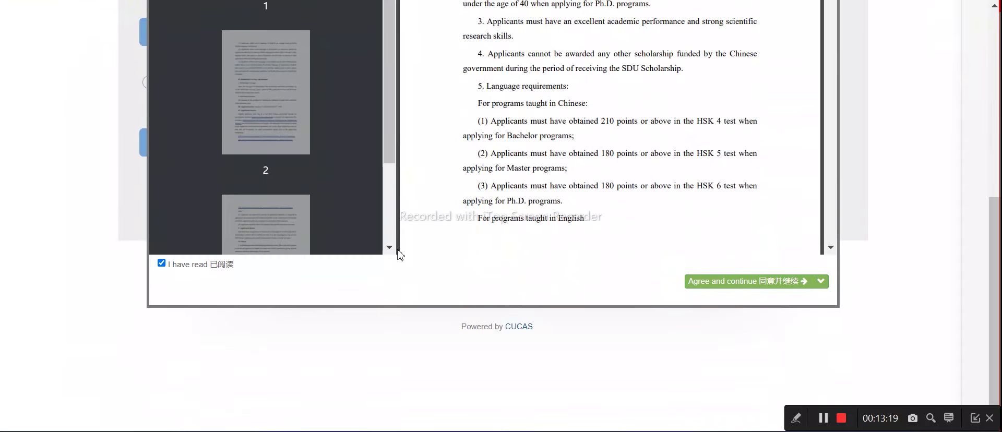
{"action": "left_click", "coordinate": [705, 285]}
{"action": "scroll", "coordinate": [275, 161], "scroll_direction": "up", "scroll_amount": 3}
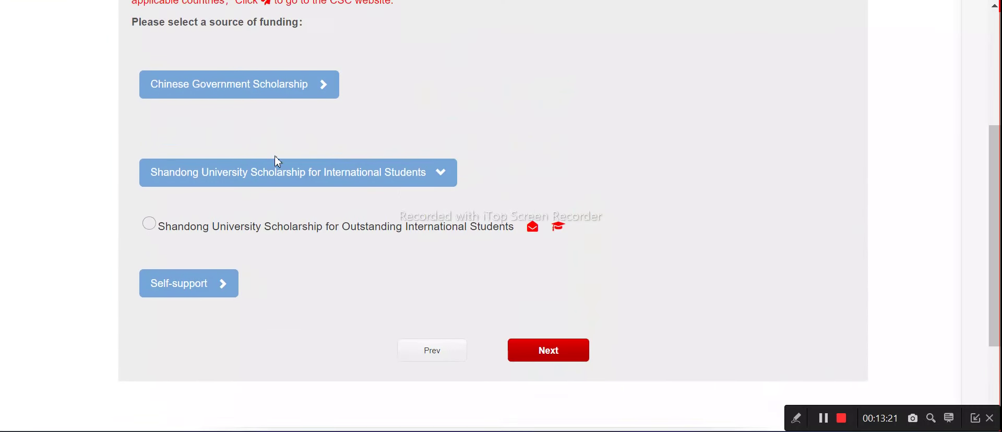
Choose the Outstanding International Students scholarship, answer Yes to self-support adjustment, and go to Major Choosing
{"action": "left_click", "coordinate": [149, 248]}
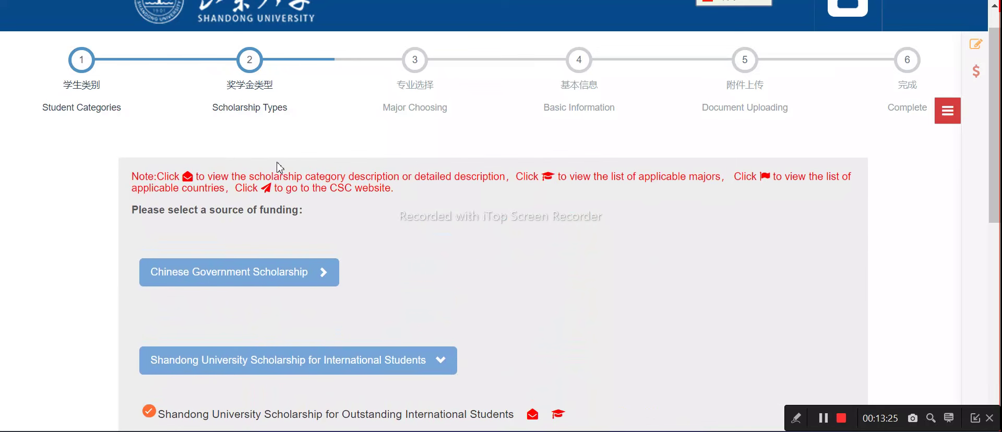
{"action": "scroll", "coordinate": [276, 168], "scroll_direction": "down", "scroll_amount": 5}
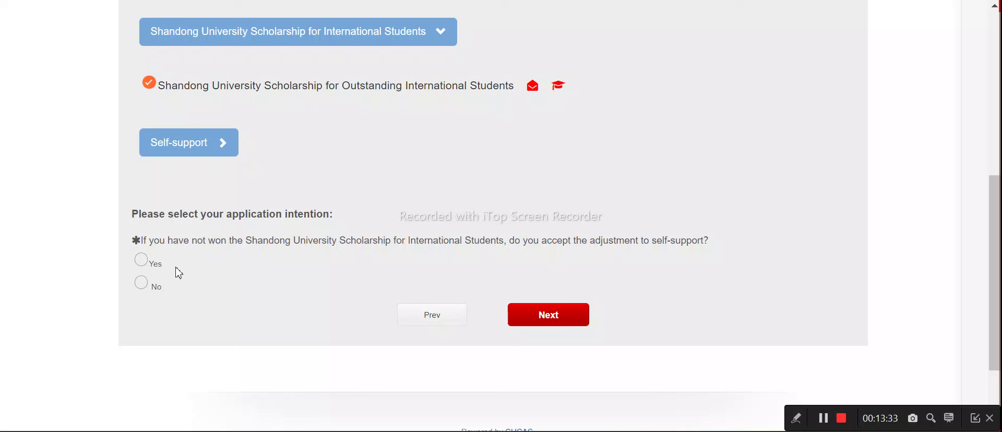
{"action": "left_click", "coordinate": [141, 259]}
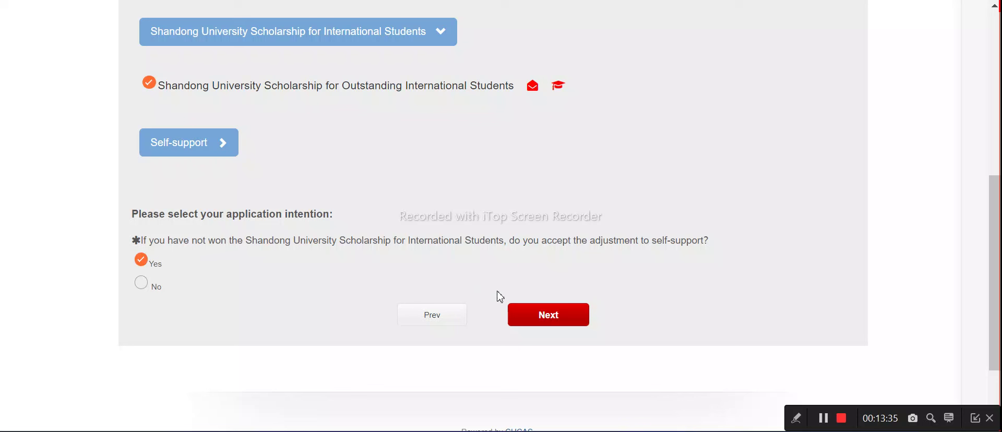
{"action": "left_click", "coordinate": [531, 317]}
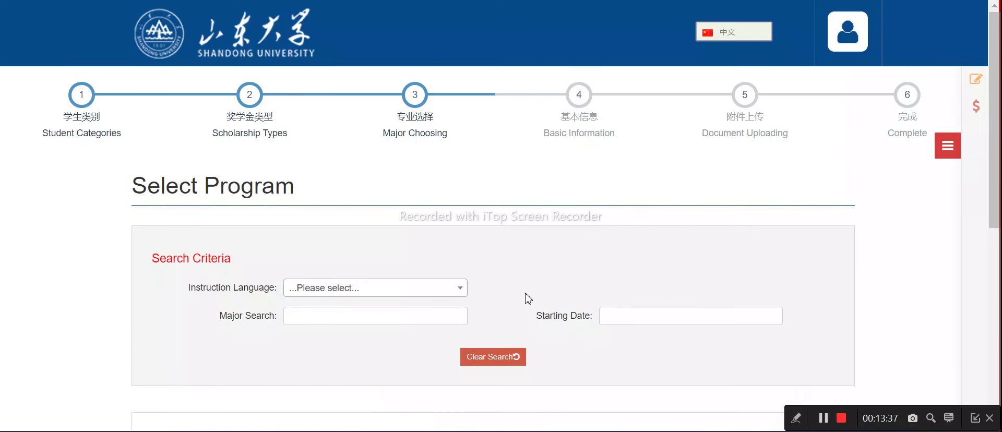
Filter to English-taught programs, apply to Machine Design, Manufacturing and Automation, and confirm English
{"action": "left_click", "coordinate": [342, 288]}
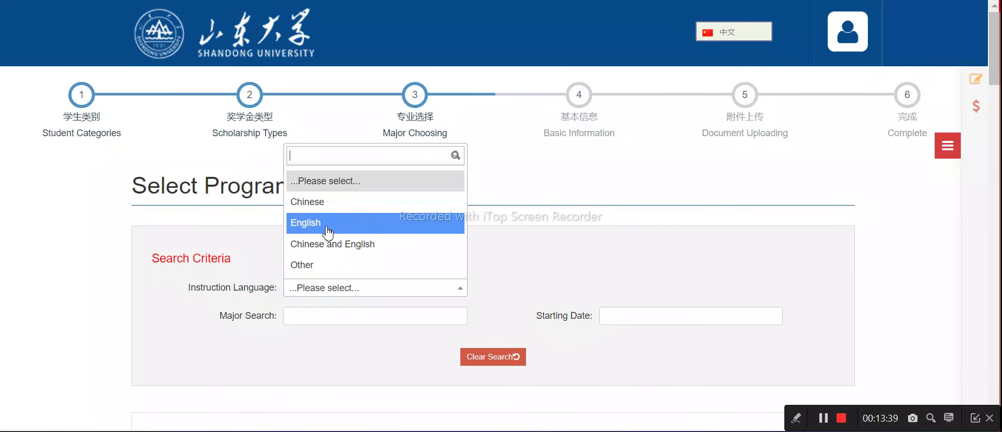
{"action": "left_click", "coordinate": [320, 223]}
{"action": "scroll", "coordinate": [335, 232], "scroll_direction": "down", "scroll_amount": 6}
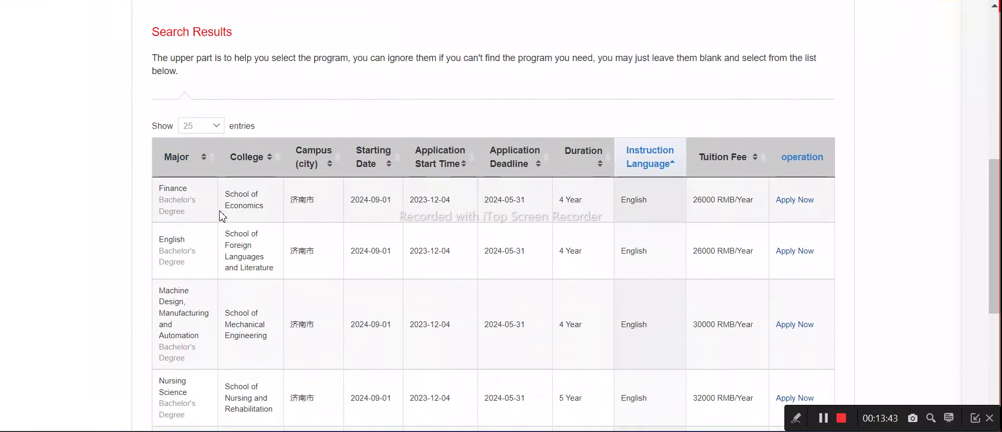
{"action": "scroll", "coordinate": [198, 241], "scroll_direction": "down", "scroll_amount": 3}
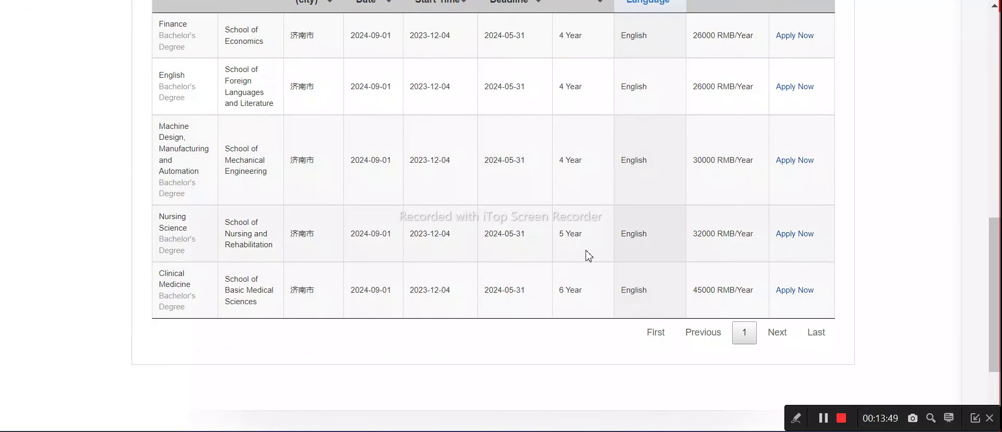
{"action": "scroll", "coordinate": [557, 250], "scroll_direction": "up", "scroll_amount": 2}
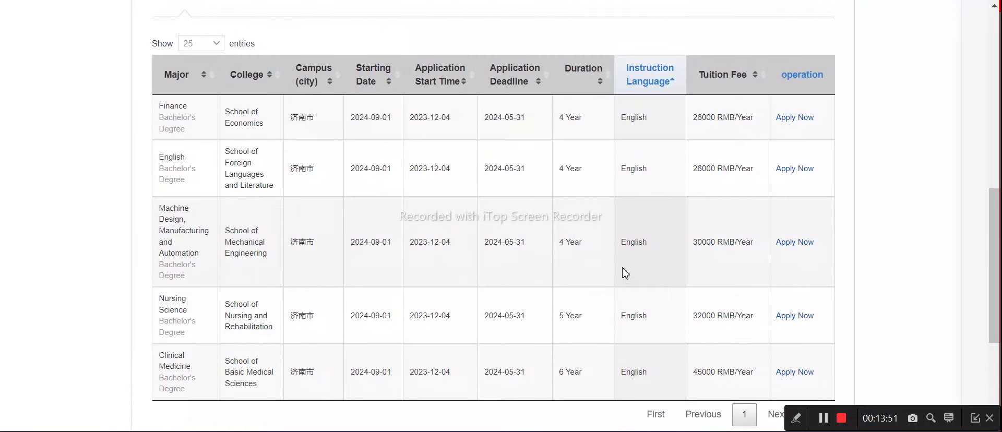
{"action": "left_click", "coordinate": [802, 244]}
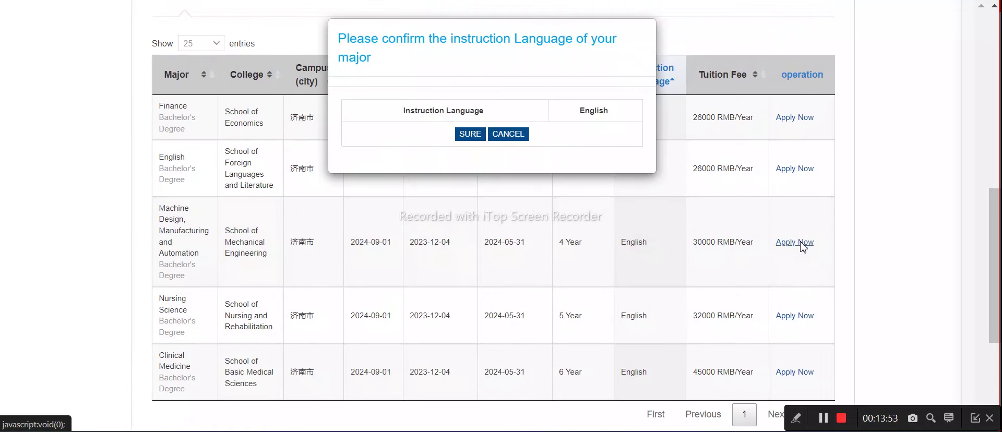
{"action": "left_click", "coordinate": [470, 134]}
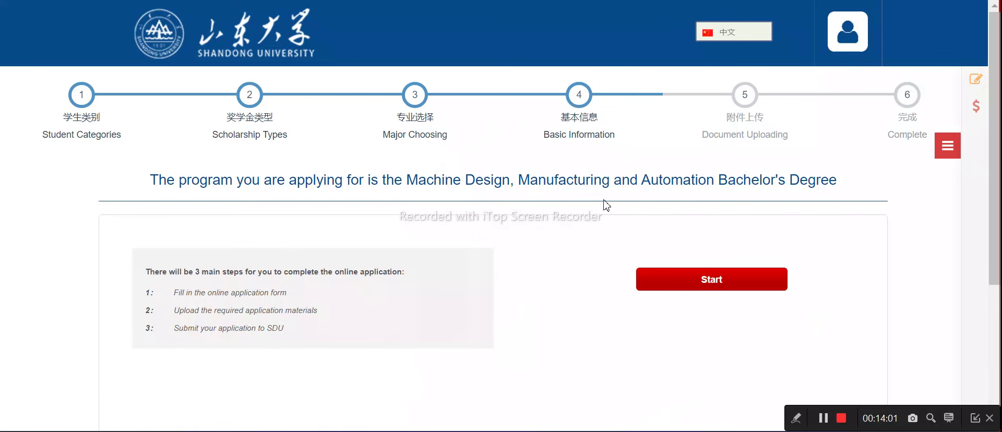
Start the online application form from the Machine Design program overview page
{"action": "scroll", "coordinate": [329, 219], "scroll_direction": "down", "scroll_amount": 2}
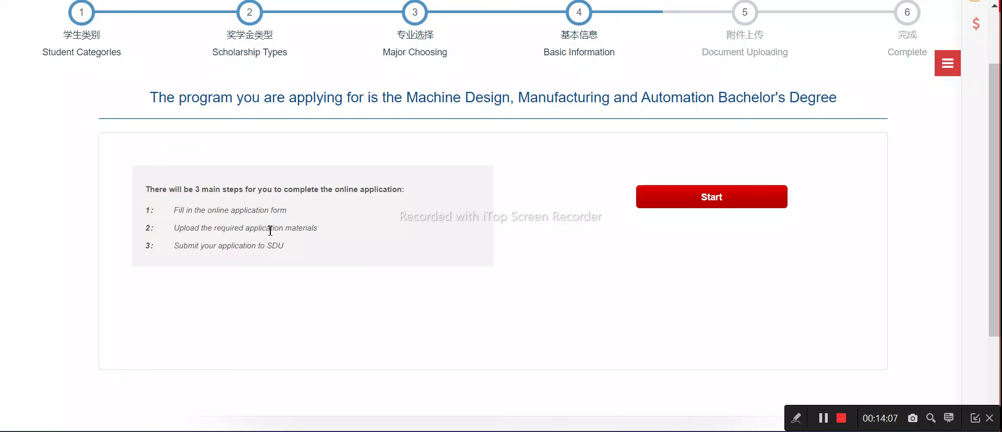
{"action": "left_click", "coordinate": [663, 205]}
Enter the applicant's family name and given name in Personal Information
{"action": "scroll", "coordinate": [428, 251], "scroll_direction": "down", "scroll_amount": 2}
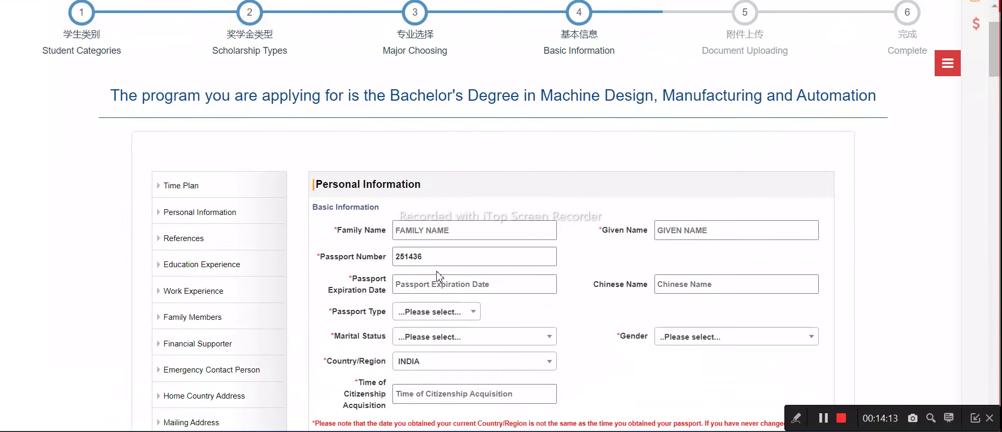
{"action": "left_click", "coordinate": [424, 233]}
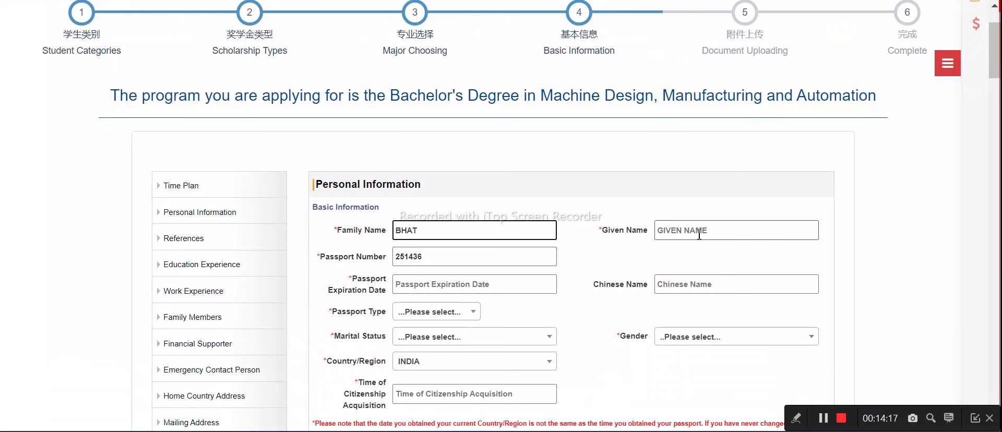
{"action": "left_click", "coordinate": [698, 231]}
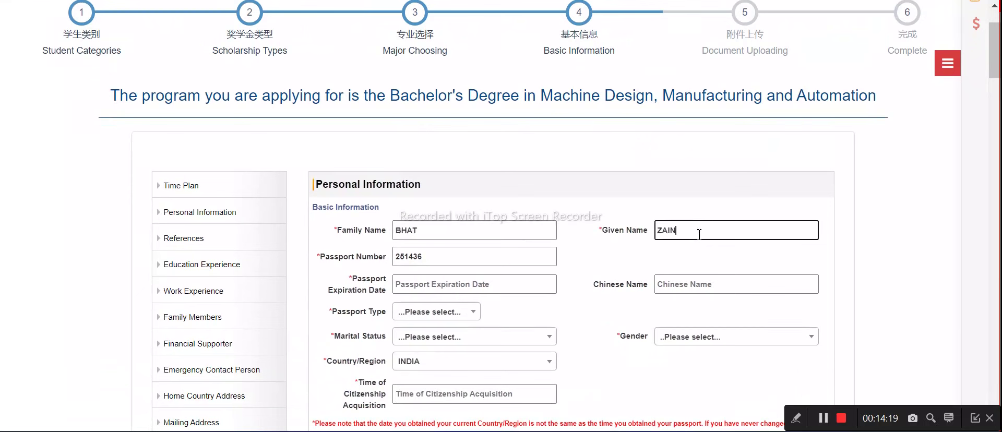
Set the Passport Expiration Date to 2036-03-01 with the calendar picker
{"action": "left_click", "coordinate": [423, 282]}
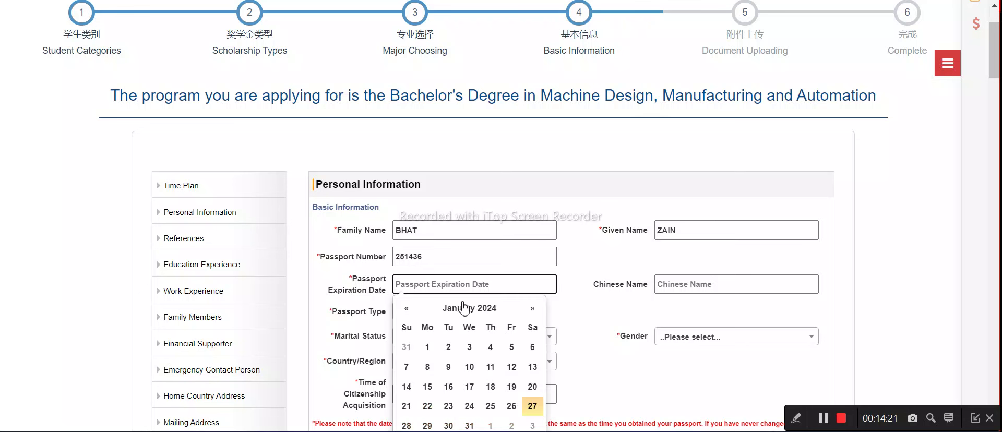
{"action": "left_click", "coordinate": [498, 315]}
{"action": "left_click", "coordinate": [495, 312]}
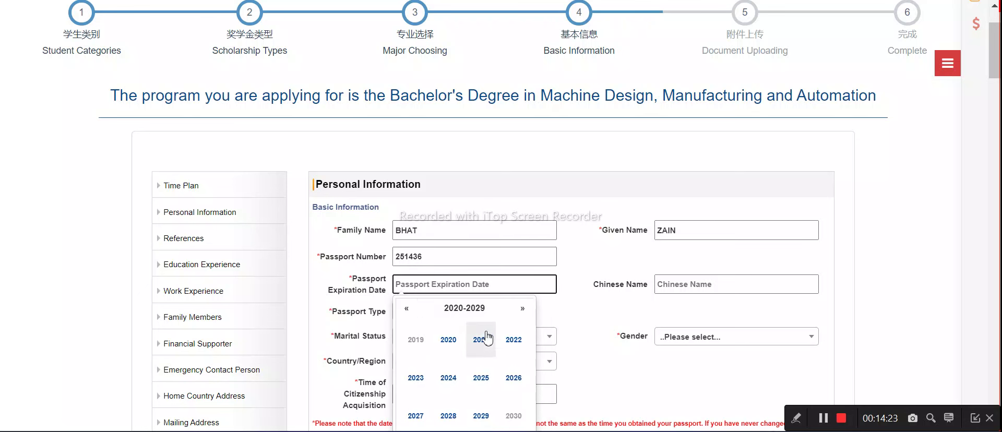
{"action": "left_click", "coordinate": [481, 415]}
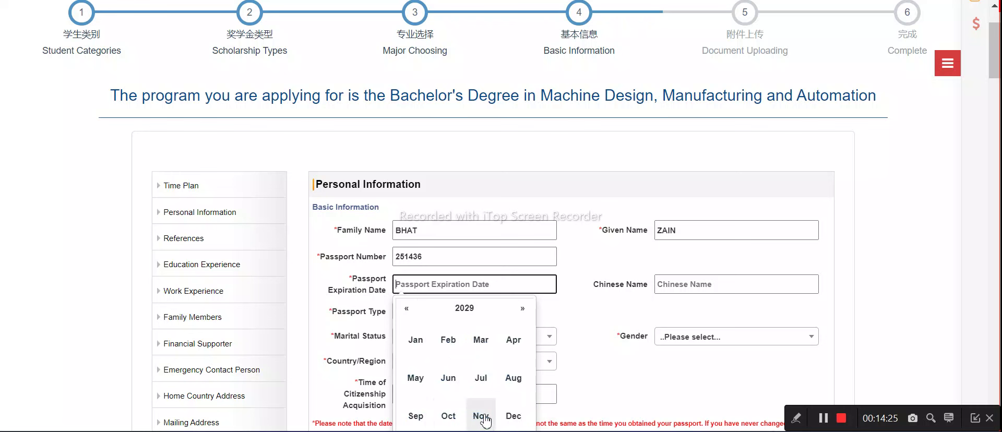
{"action": "left_click", "coordinate": [523, 308]}
{"action": "left_click", "coordinate": [522, 308]}
{"action": "left_click", "coordinate": [522, 308]}
{"action": "left_click", "coordinate": [522, 308]}
{"action": "left_click", "coordinate": [522, 309]}
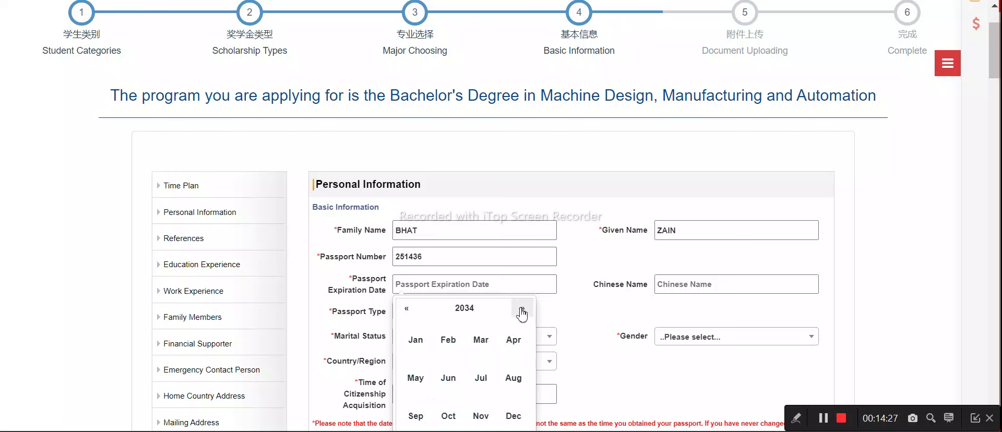
{"action": "left_click", "coordinate": [523, 308]}
{"action": "left_click", "coordinate": [522, 308]}
{"action": "left_click", "coordinate": [480, 340]}
{"action": "left_click", "coordinate": [533, 347]}
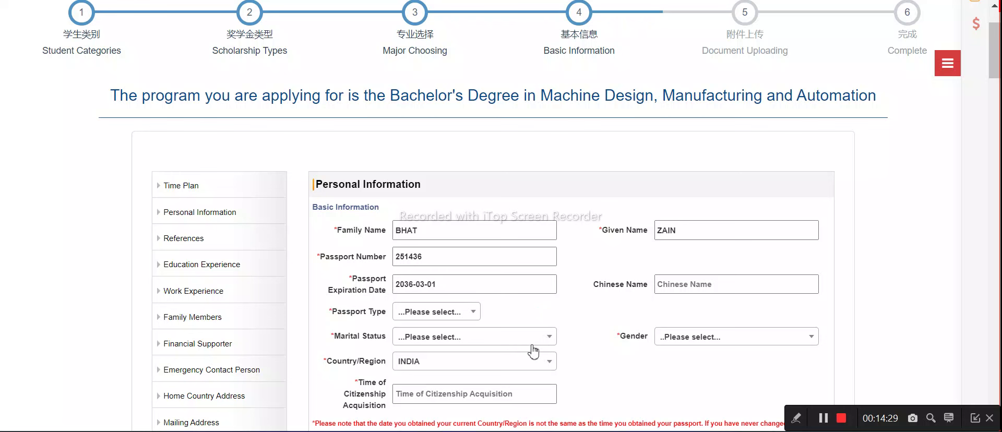
Set passport type to Ordinary Passport and marital status to Single
{"action": "scroll", "coordinate": [418, 334], "scroll_direction": "down", "scroll_amount": 2}
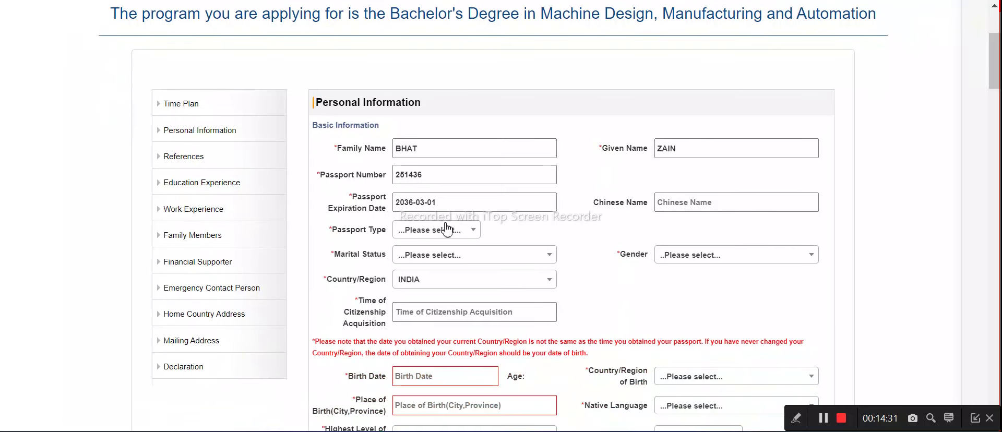
{"action": "left_click", "coordinate": [447, 230]}
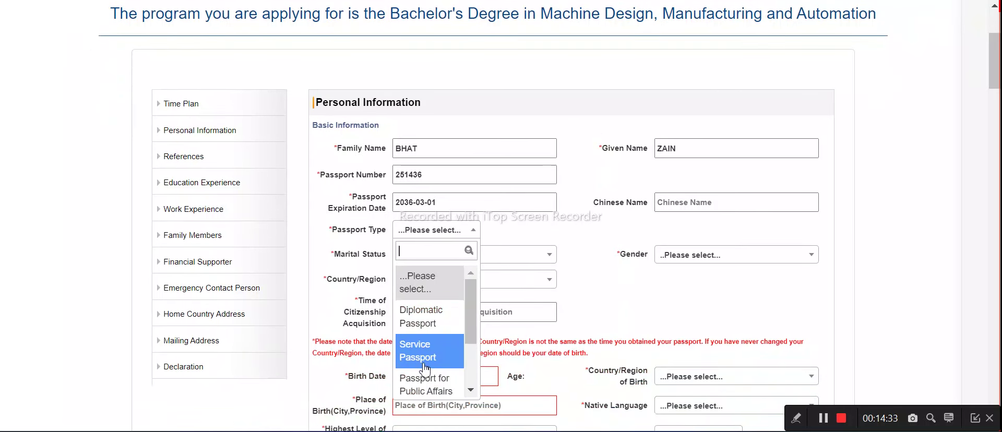
{"action": "scroll", "coordinate": [434, 359], "scroll_direction": "down", "scroll_amount": 2}
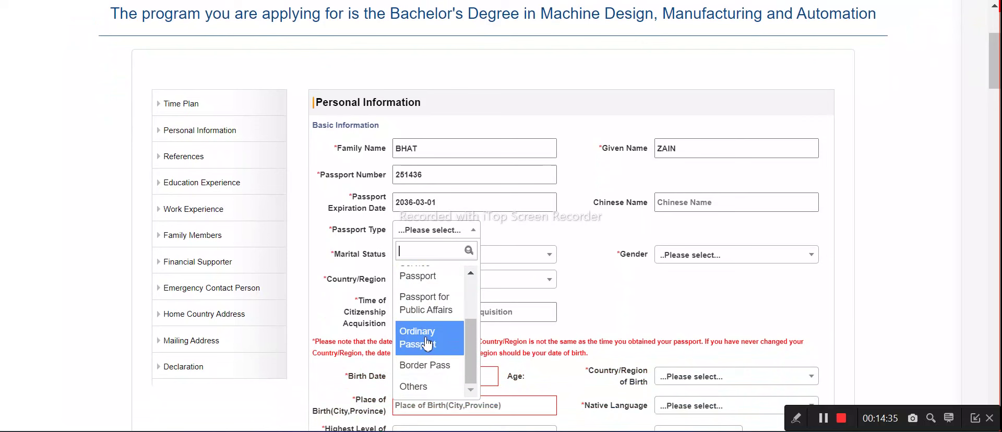
{"action": "left_click", "coordinate": [427, 340]}
{"action": "left_click", "coordinate": [444, 256]}
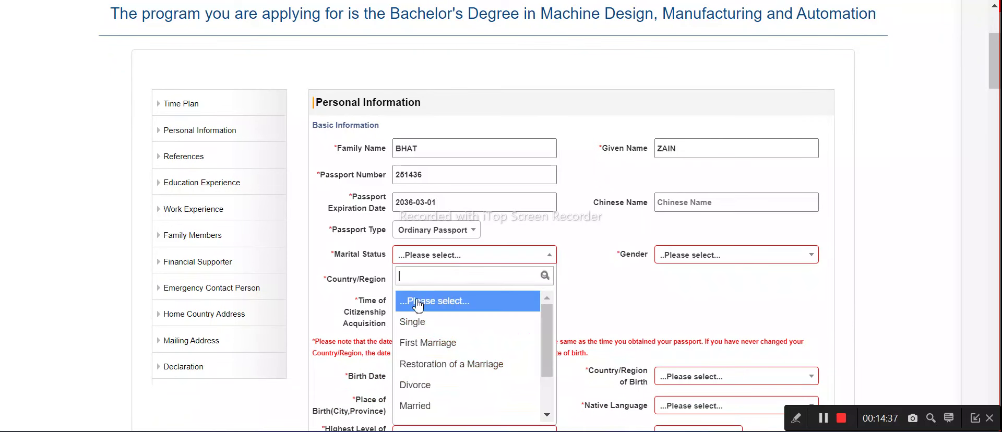
{"action": "left_click", "coordinate": [418, 322]}
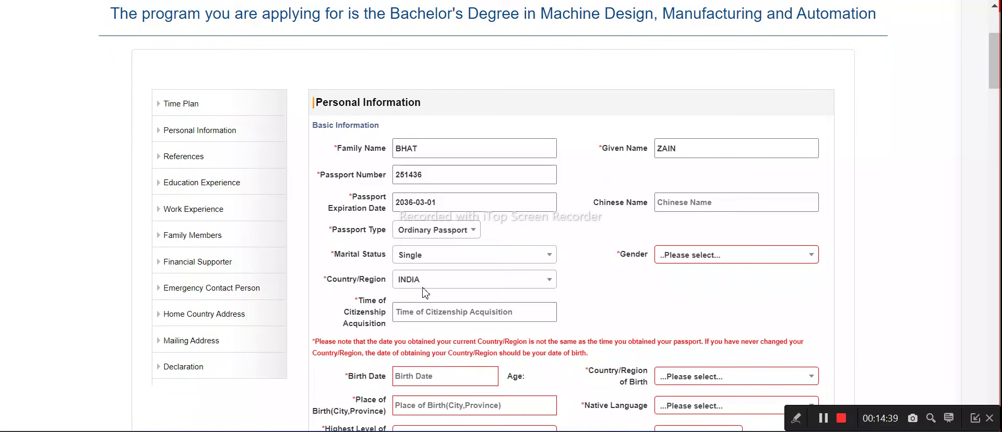
Pick 2000-01-01 as the Time of Citizenship Acquisition in the date picker
{"action": "left_click", "coordinate": [421, 314]}
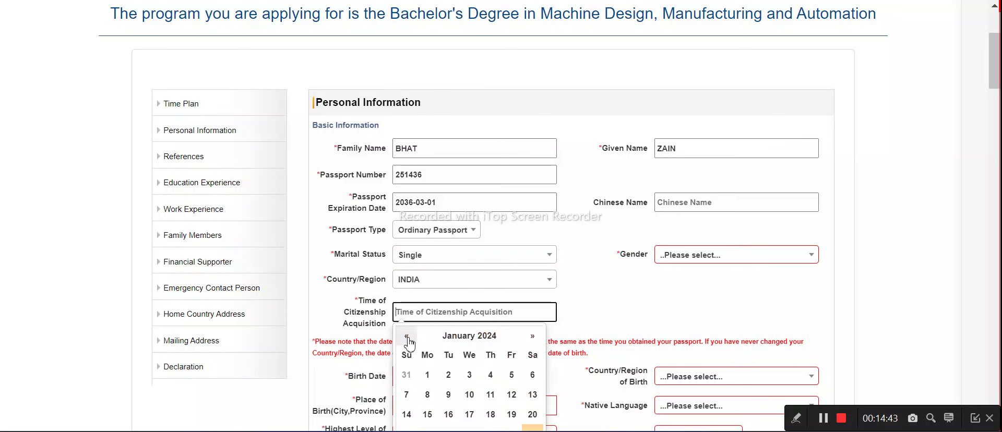
{"action": "left_click", "coordinate": [407, 336]}
{"action": "left_click", "coordinate": [407, 337]}
{"action": "left_click", "coordinate": [407, 337]}
{"action": "left_click", "coordinate": [408, 338]}
{"action": "left_click", "coordinate": [407, 338]}
{"action": "left_click", "coordinate": [407, 338]}
{"action": "left_click", "coordinate": [406, 338]}
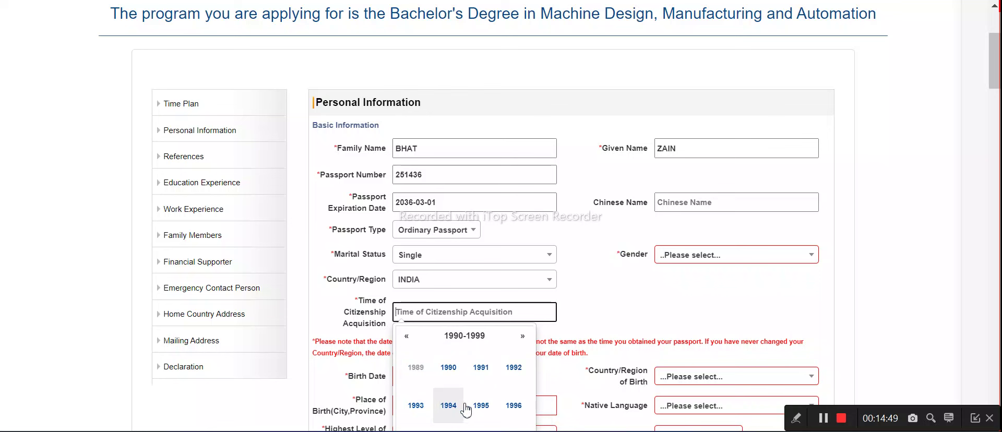
{"action": "left_click", "coordinate": [481, 406]}
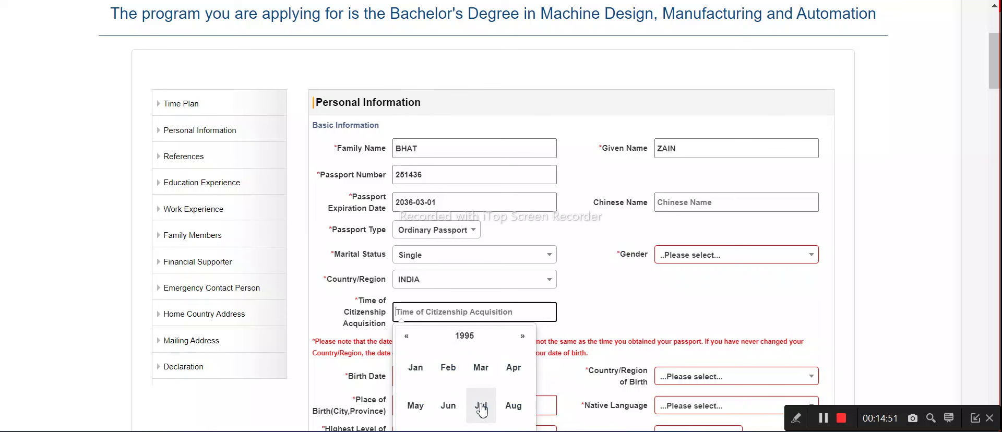
{"action": "double_click", "coordinate": [523, 337]}
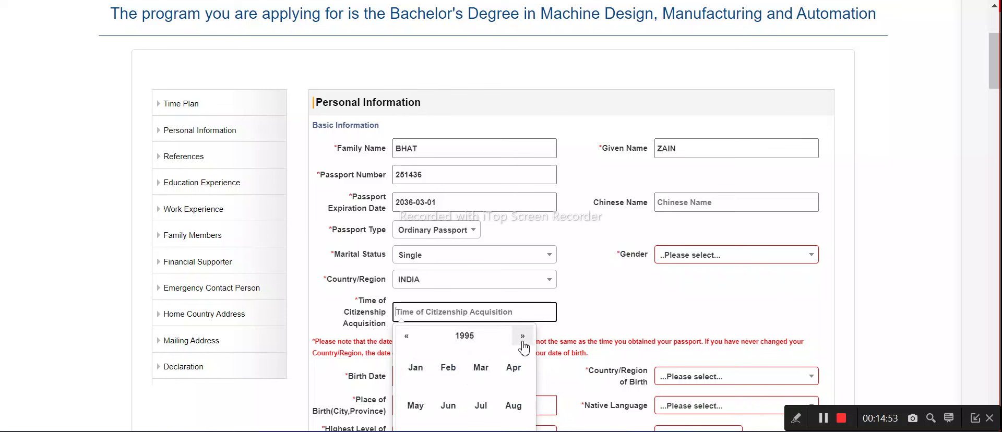
{"action": "left_click", "coordinate": [523, 340]}
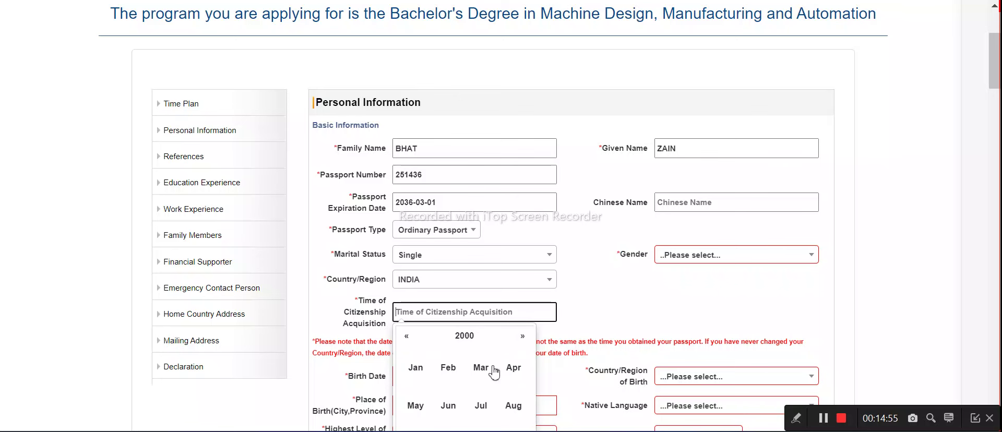
{"action": "left_click", "coordinate": [415, 368]}
{"action": "left_click", "coordinate": [534, 376]}
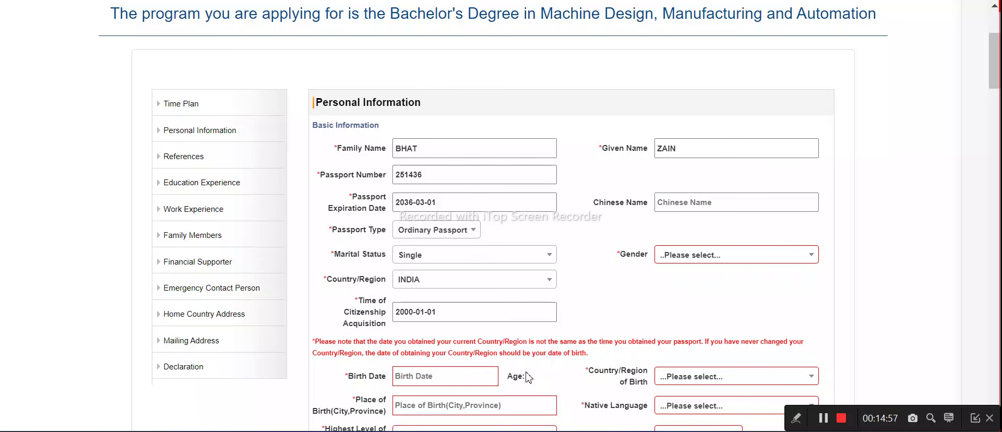
{"action": "scroll", "coordinate": [488, 341], "scroll_direction": "down", "scroll_amount": 2}
Set the birth date to 2000-01-01 in the calendar
{"action": "left_click", "coordinate": [424, 296]}
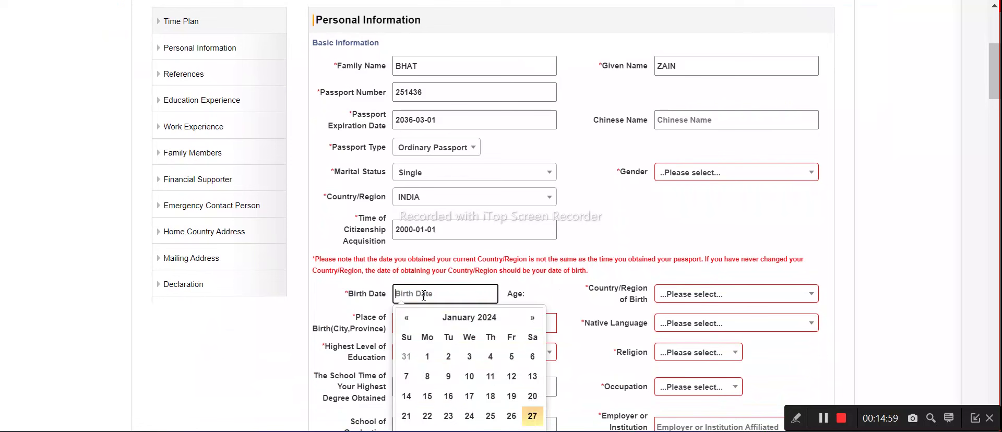
{"action": "left_click", "coordinate": [473, 325]}
{"action": "left_click", "coordinate": [473, 325]}
{"action": "left_click", "coordinate": [410, 323]}
{"action": "left_click", "coordinate": [410, 323]}
{"action": "left_click", "coordinate": [410, 323]}
{"action": "left_click", "coordinate": [411, 322]}
{"action": "left_click", "coordinate": [522, 323]}
{"action": "left_click", "coordinate": [522, 323]}
{"action": "left_click", "coordinate": [522, 324]}
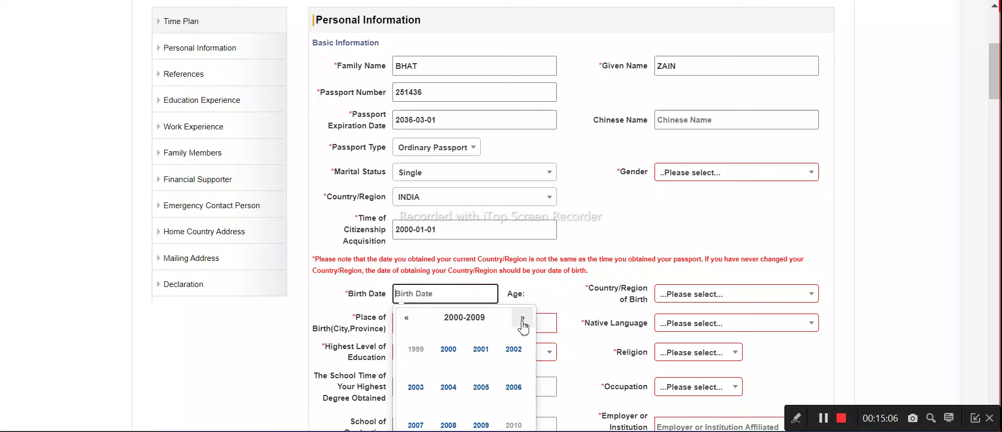
{"action": "left_click", "coordinate": [449, 349]}
{"action": "left_click", "coordinate": [418, 353]}
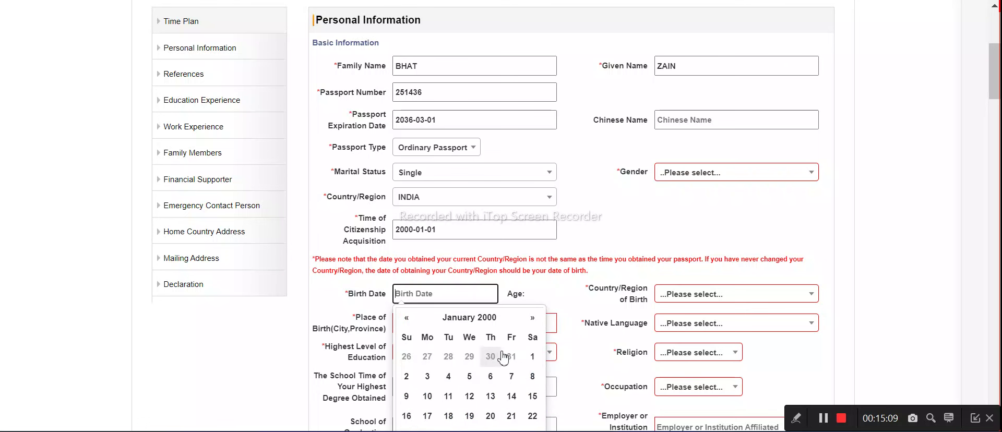
{"action": "left_click", "coordinate": [532, 357]}
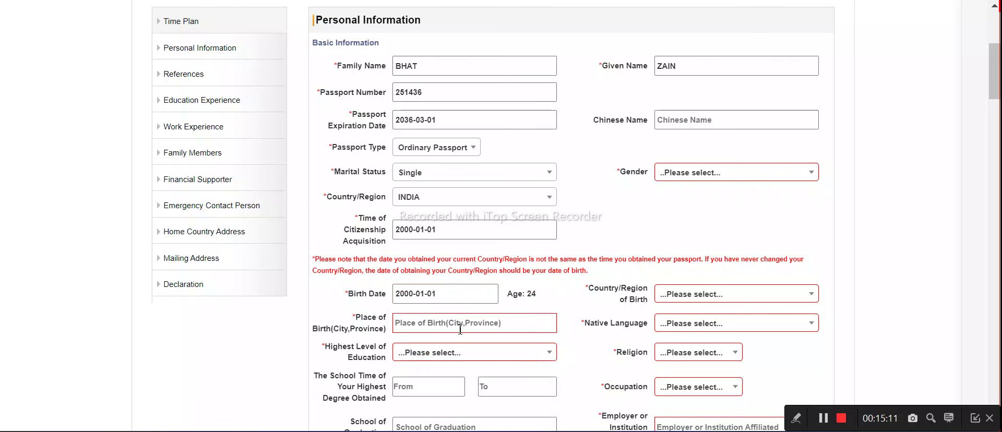
Set Country/Region of Birth to INDIA
{"action": "left_click", "coordinate": [440, 327]}
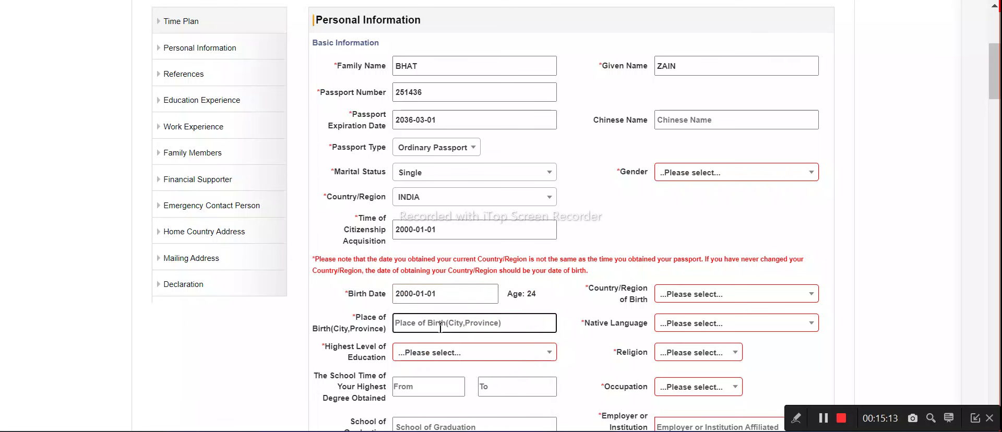
{"action": "type", "text": "india"}
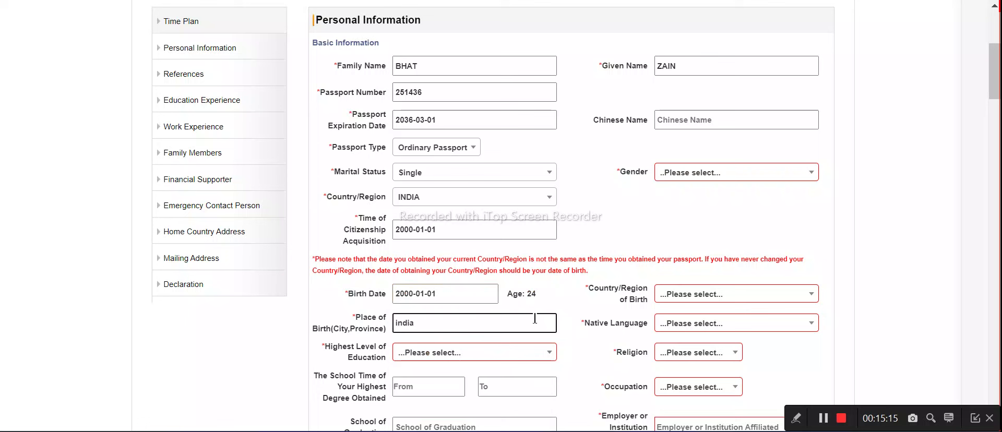
{"action": "left_click", "coordinate": [684, 295]}
{"action": "scroll", "coordinate": [730, 209], "scroll_direction": "down", "scroll_amount": 5}
{"action": "scroll", "coordinate": [694, 157], "scroll_direction": "up", "scroll_amount": 5}
{"action": "type", "text": "ind"}
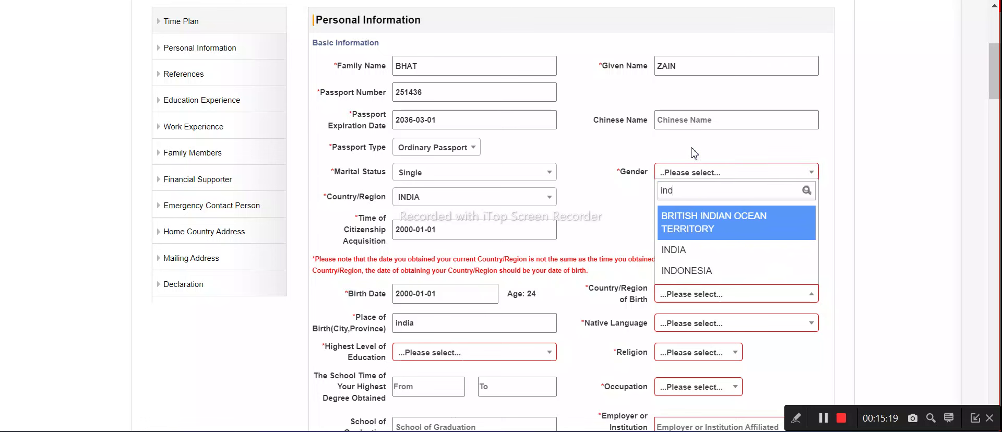
{"action": "left_click", "coordinate": [692, 251]}
Set native language to English and religion to Islamism
{"action": "left_click", "coordinate": [697, 325]}
{"action": "scroll", "coordinate": [704, 255], "scroll_direction": "down", "scroll_amount": 3}
{"action": "scroll", "coordinate": [705, 255], "scroll_direction": "down", "scroll_amount": 5}
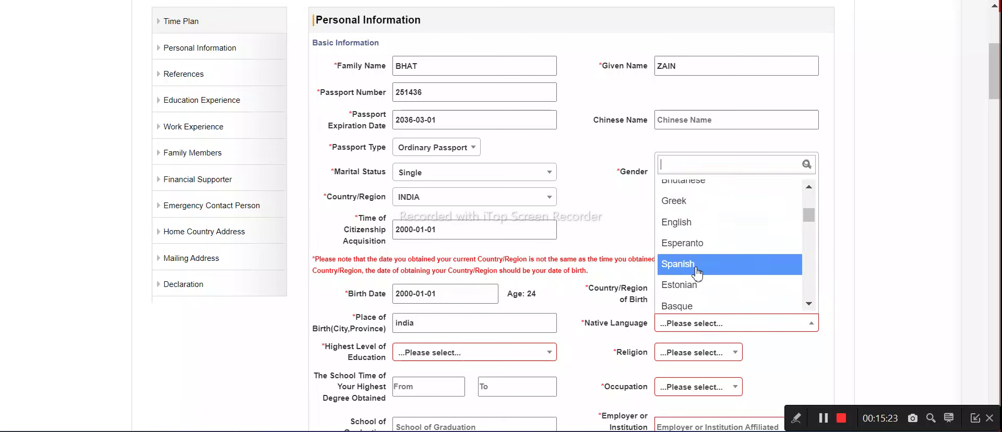
{"action": "left_click", "coordinate": [694, 222]}
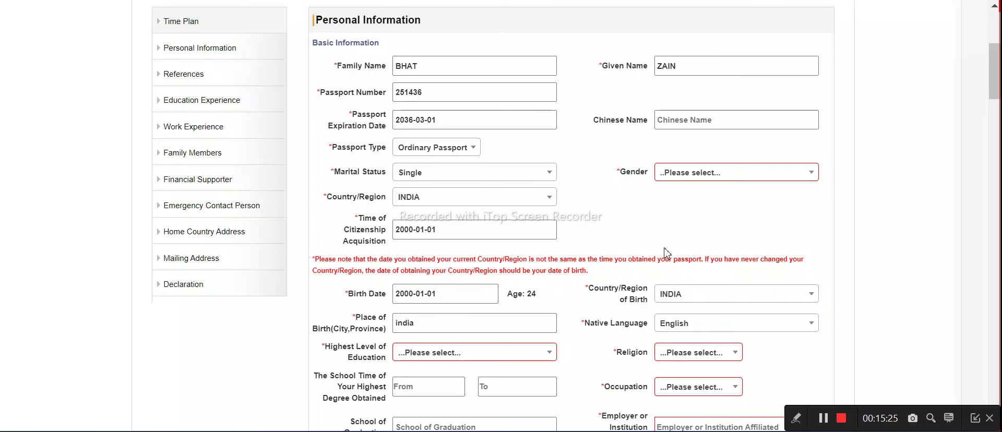
{"action": "left_click", "coordinate": [674, 354]}
{"action": "left_click", "coordinate": [686, 274]}
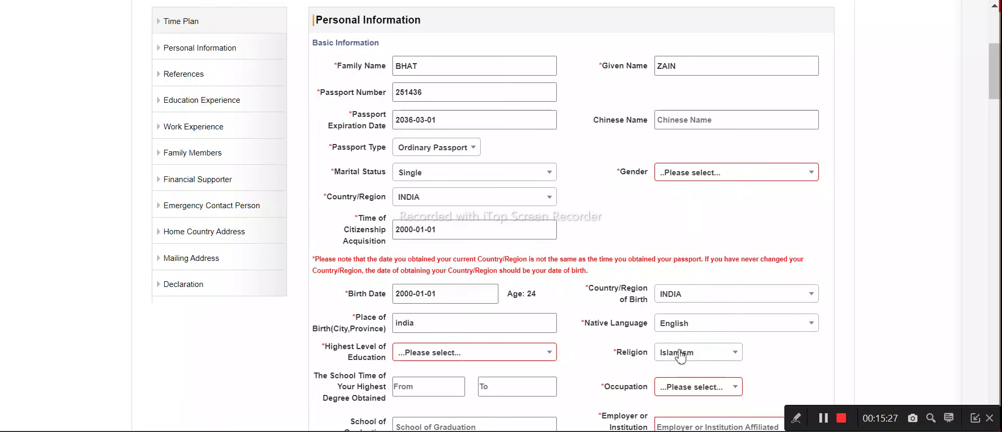
Choose Student from the Occupation dropdown
{"action": "scroll", "coordinate": [680, 357], "scroll_direction": "down", "scroll_amount": 3}
{"action": "left_click", "coordinate": [682, 307]}
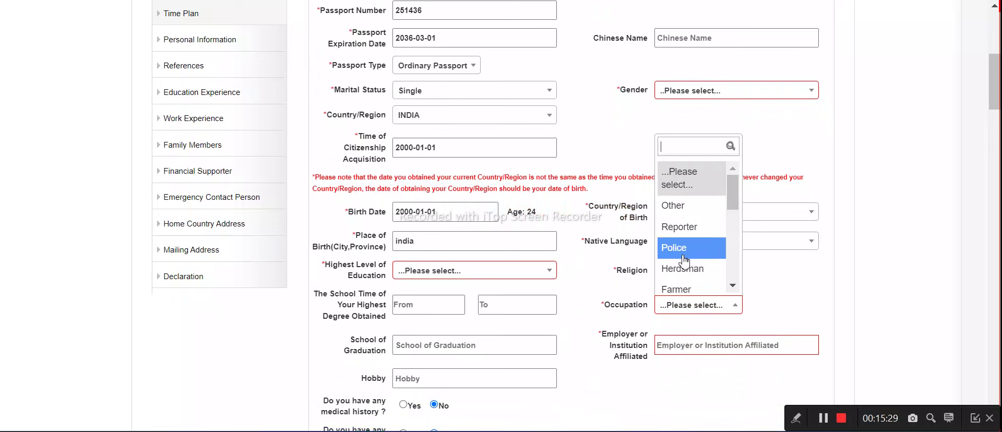
{"action": "scroll", "coordinate": [684, 260], "scroll_direction": "down", "scroll_amount": 3}
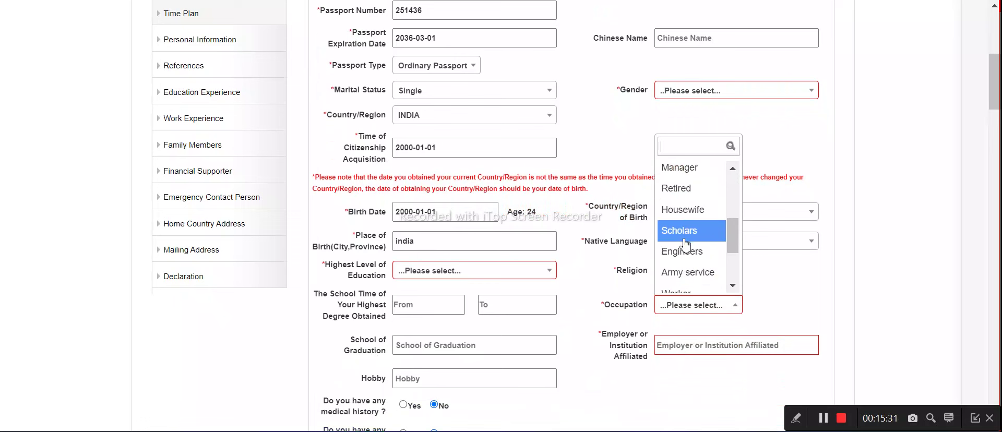
{"action": "scroll", "coordinate": [687, 251], "scroll_direction": "down", "scroll_amount": 3}
{"action": "left_click", "coordinate": [689, 271]}
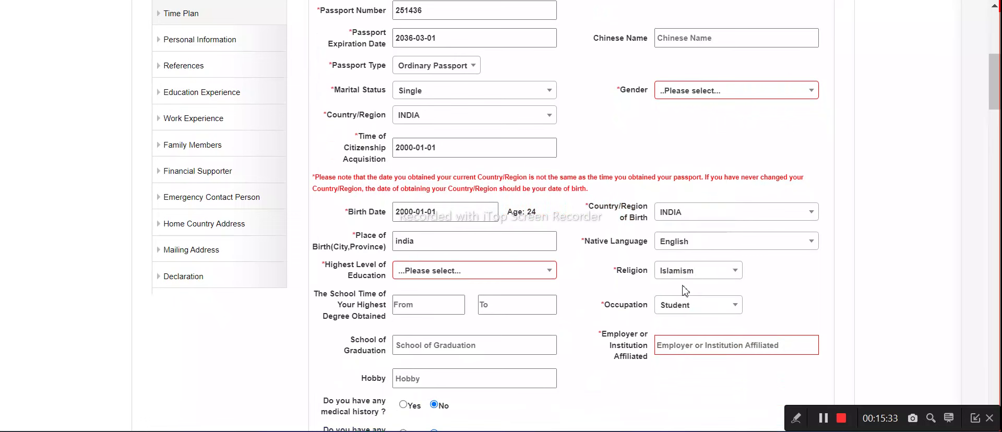
Set highest education to High School and enter 'my scool' as employer or institution
{"action": "left_click", "coordinate": [414, 272]}
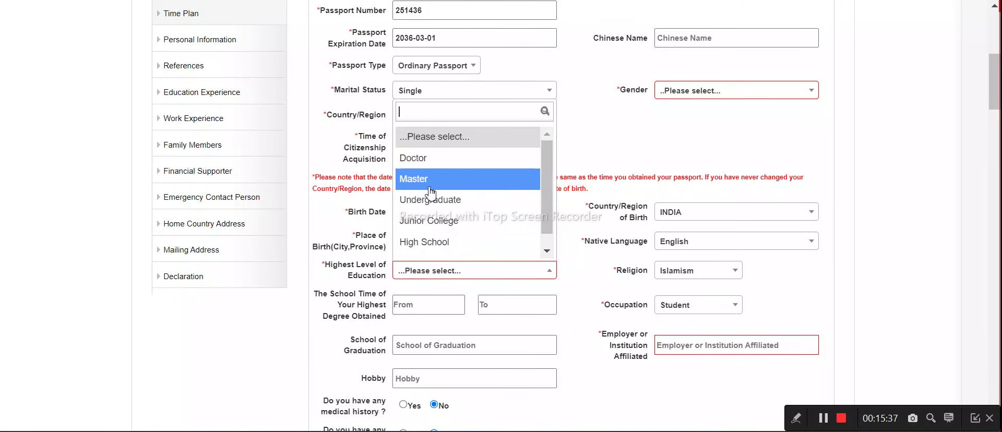
{"action": "left_click", "coordinate": [427, 240]}
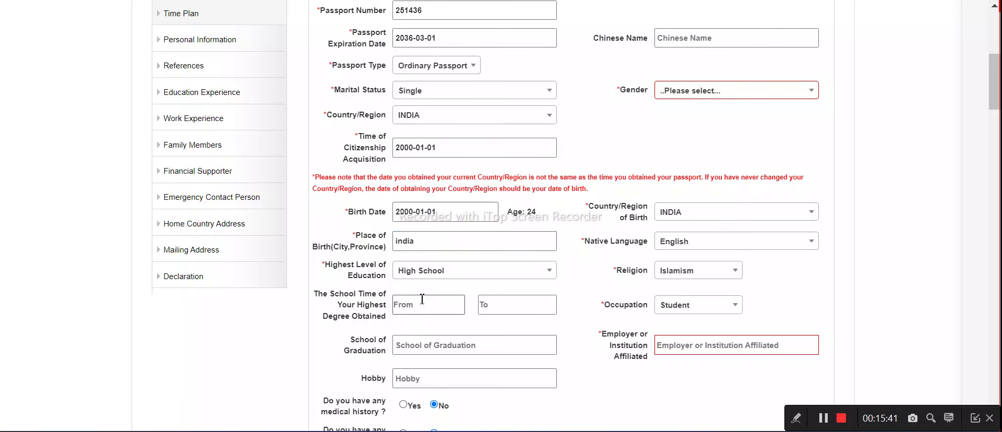
{"action": "scroll", "coordinate": [425, 309], "scroll_direction": "down", "scroll_amount": 2}
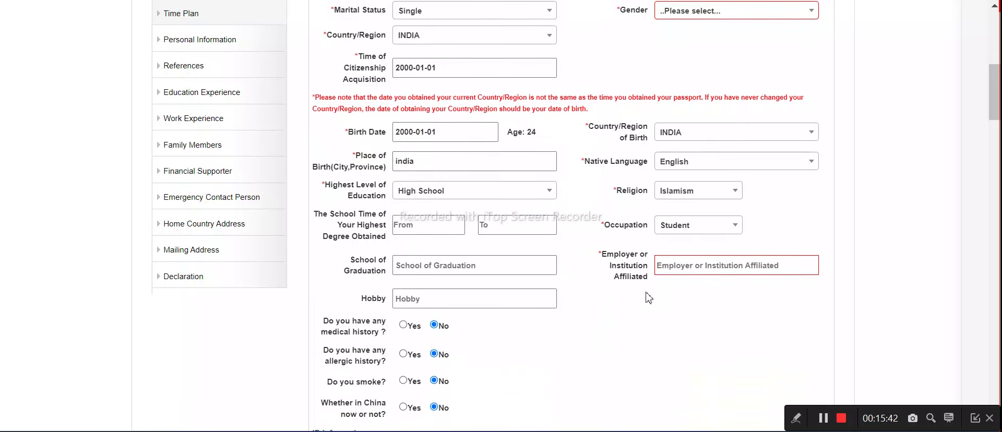
{"action": "left_click", "coordinate": [678, 266]}
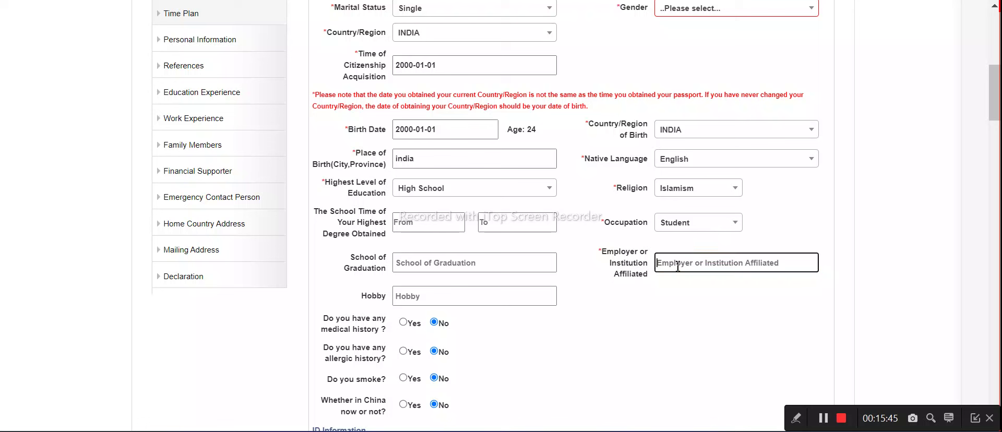
{"action": "type", "text": "my scool"}
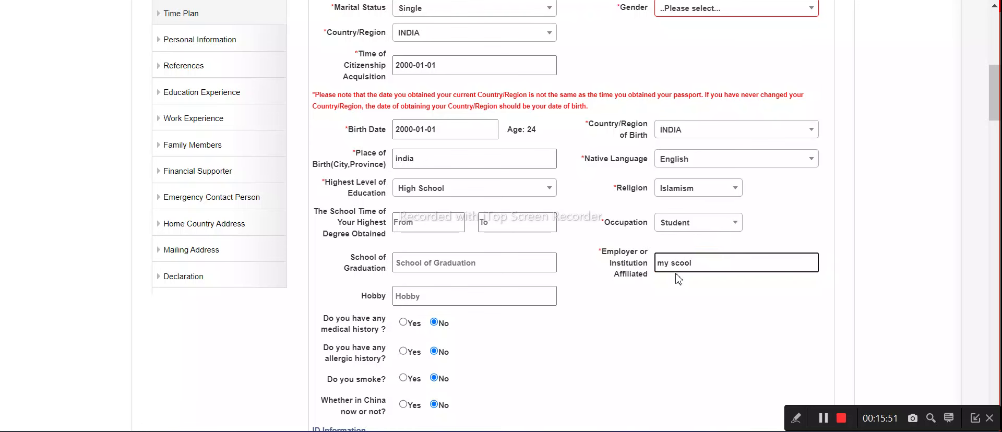
Answer No to the Chinese Government Scholarship Applicant question
{"action": "scroll", "coordinate": [419, 286], "scroll_direction": "down", "scroll_amount": 2}
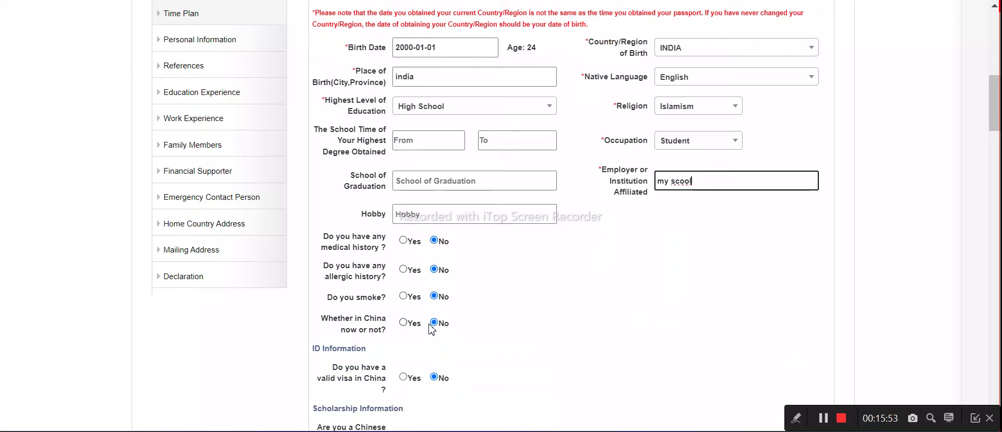
{"action": "scroll", "coordinate": [434, 265], "scroll_direction": "down", "scroll_amount": 2}
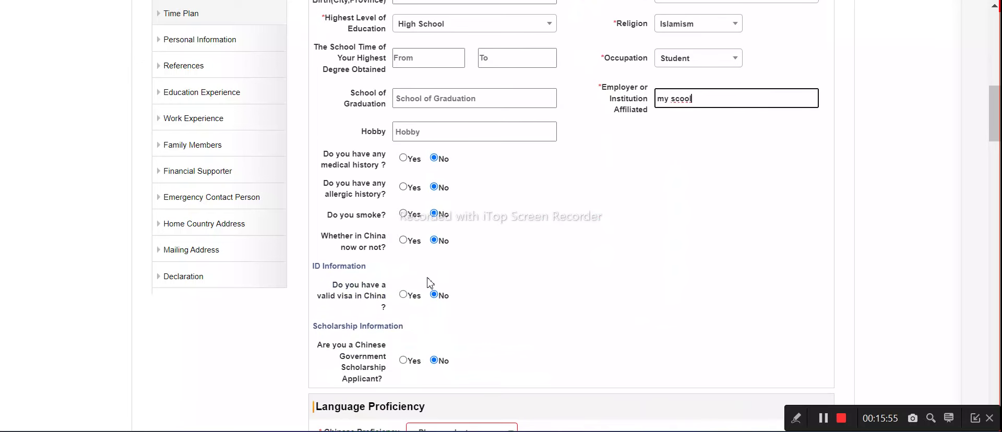
{"action": "scroll", "coordinate": [408, 301], "scroll_direction": "down", "scroll_amount": 2}
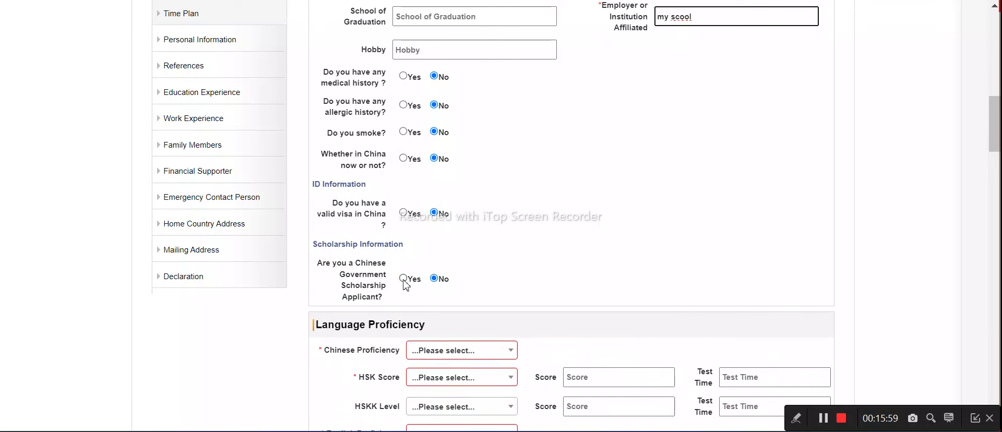
{"action": "left_click", "coordinate": [404, 279]}
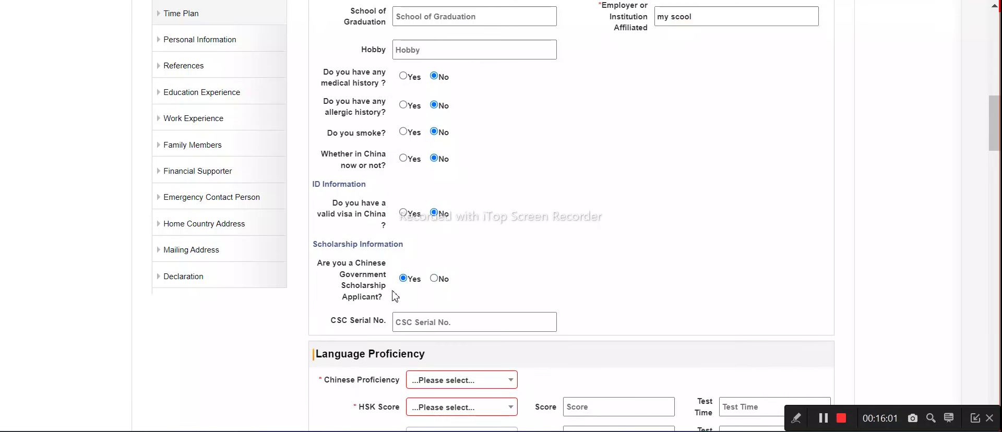
{"action": "left_click_drag", "start_coordinate": [359, 266], "coordinate": [388, 295]}
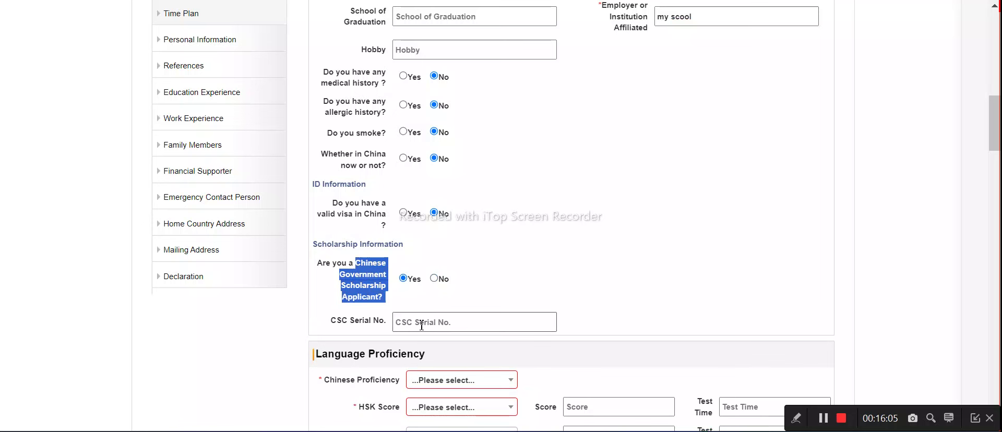
{"action": "left_click", "coordinate": [397, 324]}
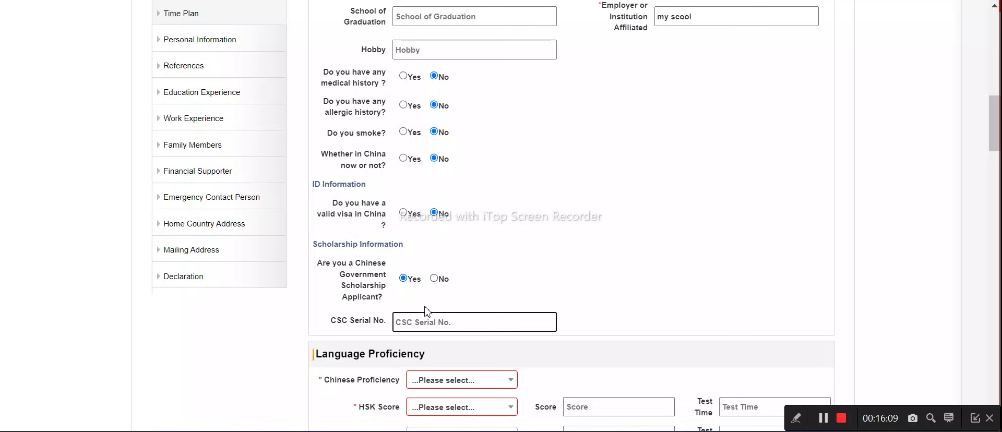
{"action": "left_click", "coordinate": [434, 279]}
{"action": "scroll", "coordinate": [420, 294], "scroll_direction": "down", "scroll_amount": 2}
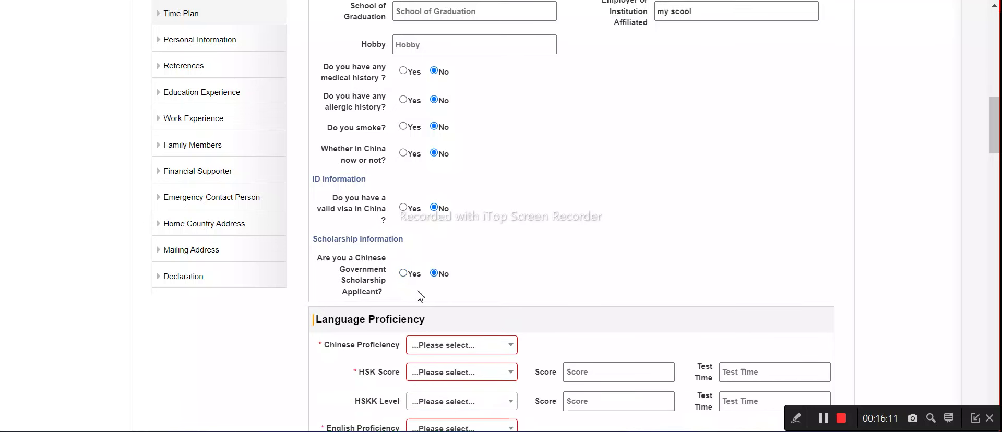
Set Chinese proficiency to Beginner, HSK score to None, and English proficiency to Very Good
{"action": "scroll", "coordinate": [401, 261], "scroll_direction": "down", "scroll_amount": 2}
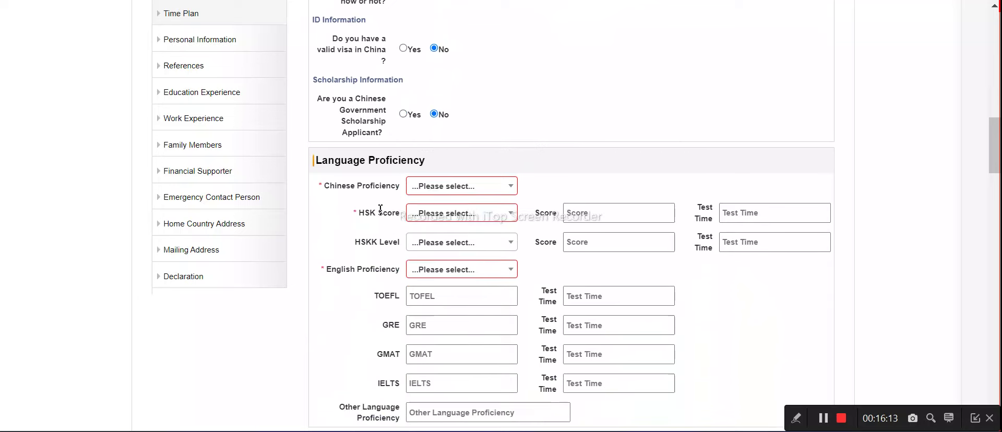
{"action": "left_click", "coordinate": [417, 187]}
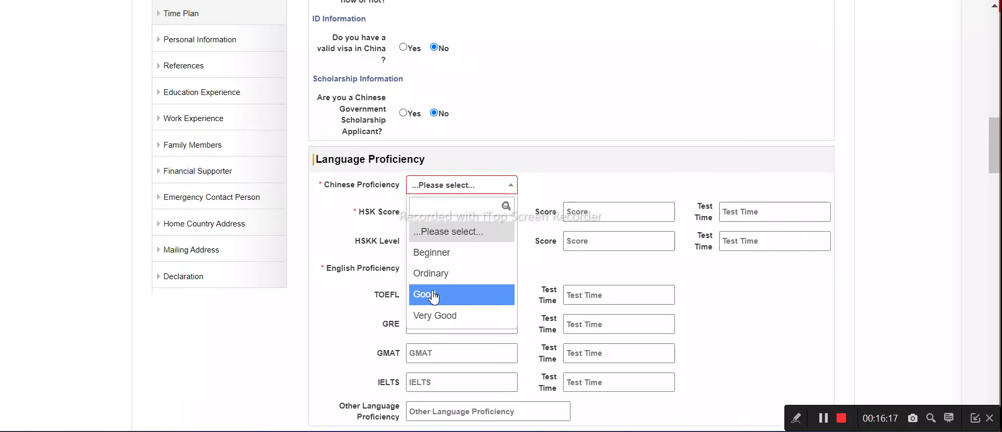
{"action": "scroll", "coordinate": [430, 298], "scroll_direction": "down", "scroll_amount": 2}
{"action": "left_click", "coordinate": [437, 177]}
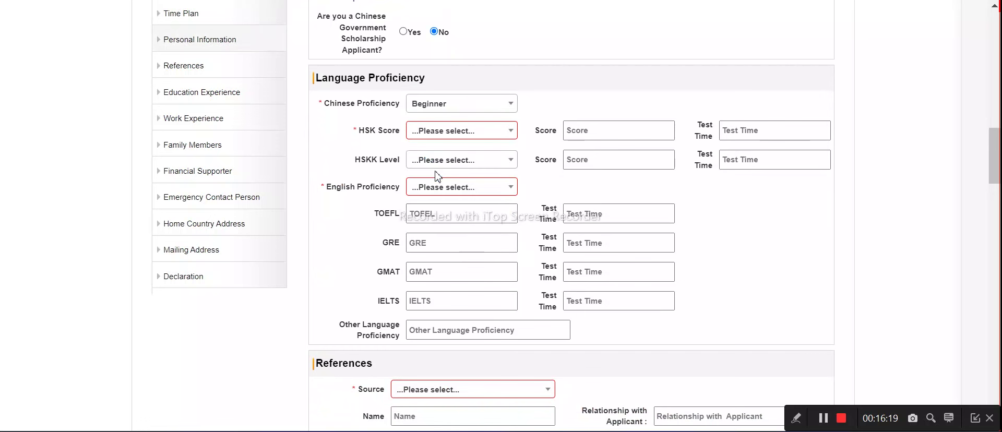
{"action": "left_click", "coordinate": [442, 130]}
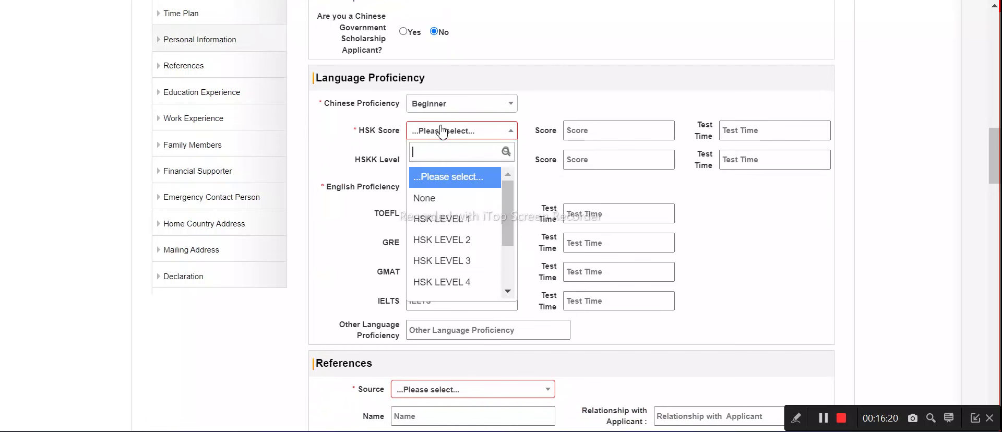
{"action": "left_click", "coordinate": [439, 202]}
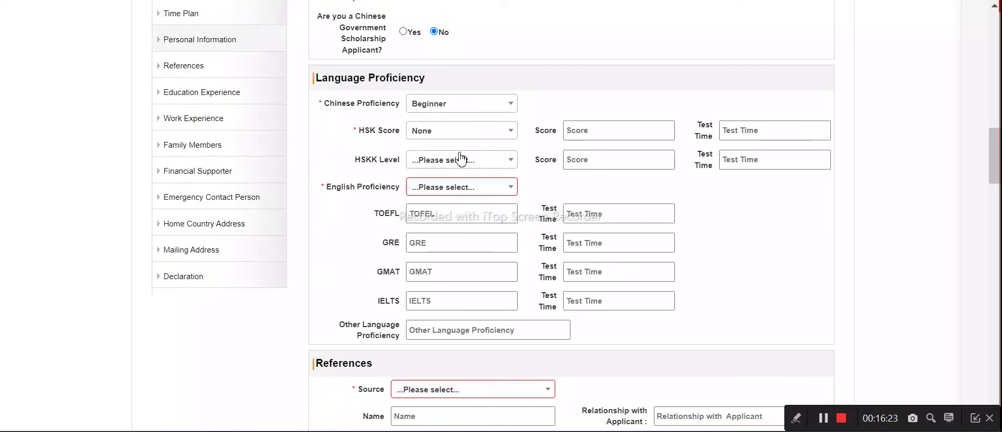
{"action": "left_click", "coordinate": [452, 189]}
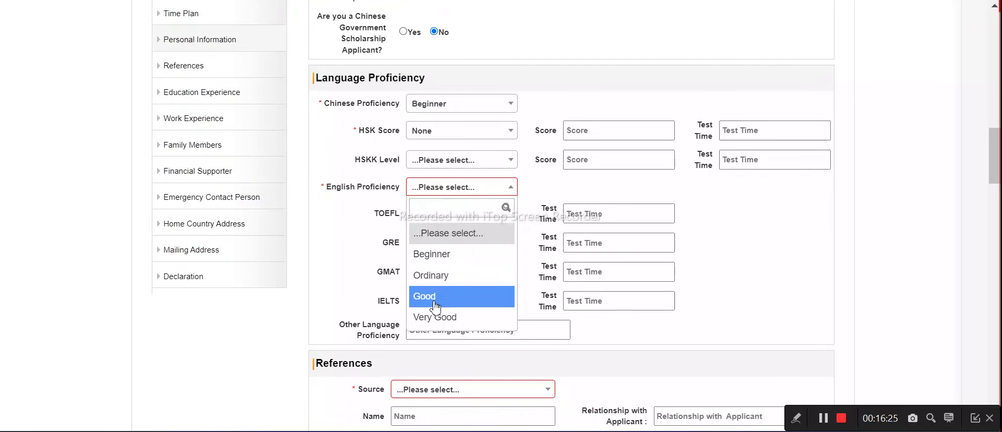
{"action": "scroll", "coordinate": [448, 320], "scroll_direction": "down", "scroll_amount": 2}
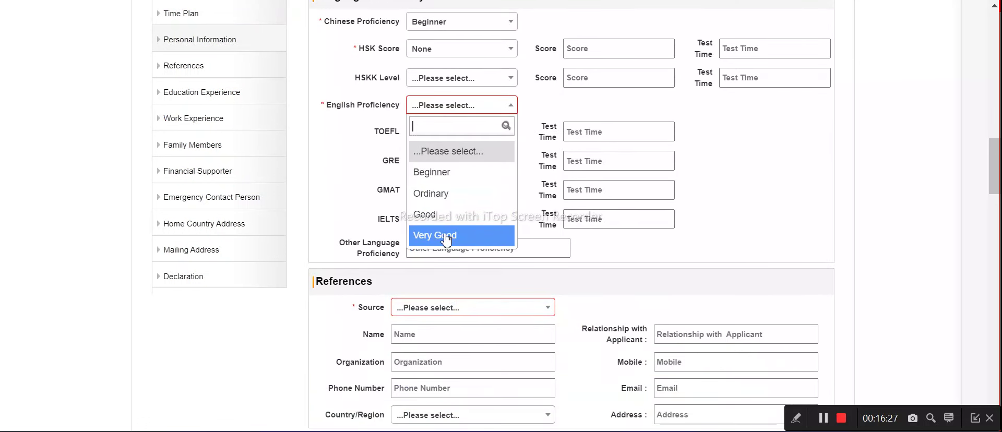
{"action": "left_click", "coordinate": [445, 235]}
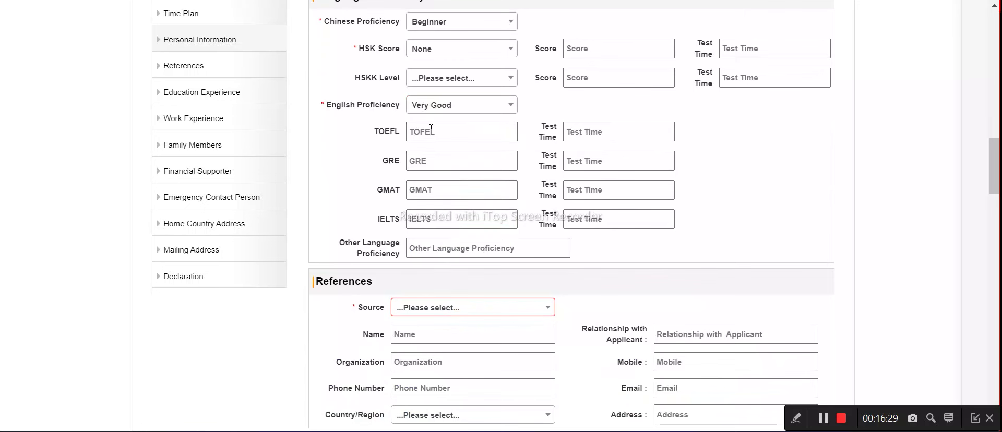
Set the References Source to Website
{"action": "scroll", "coordinate": [448, 238], "scroll_direction": "down", "scroll_amount": 2}
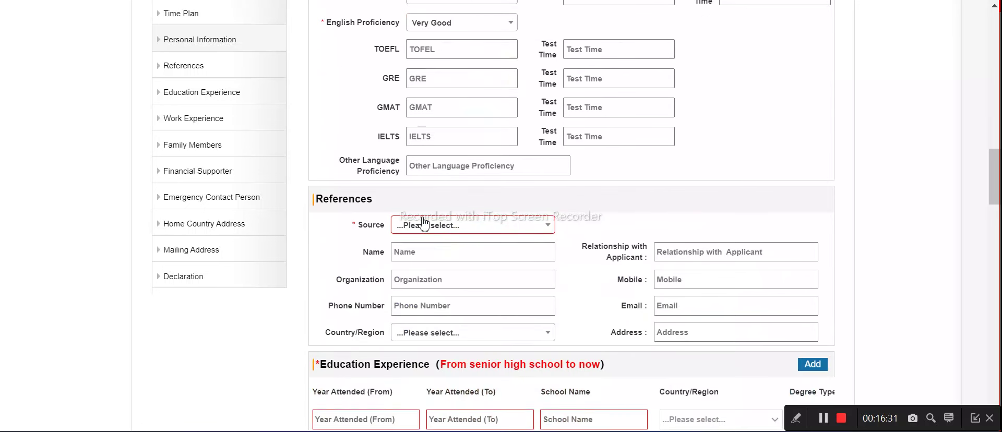
{"action": "left_click", "coordinate": [417, 225]}
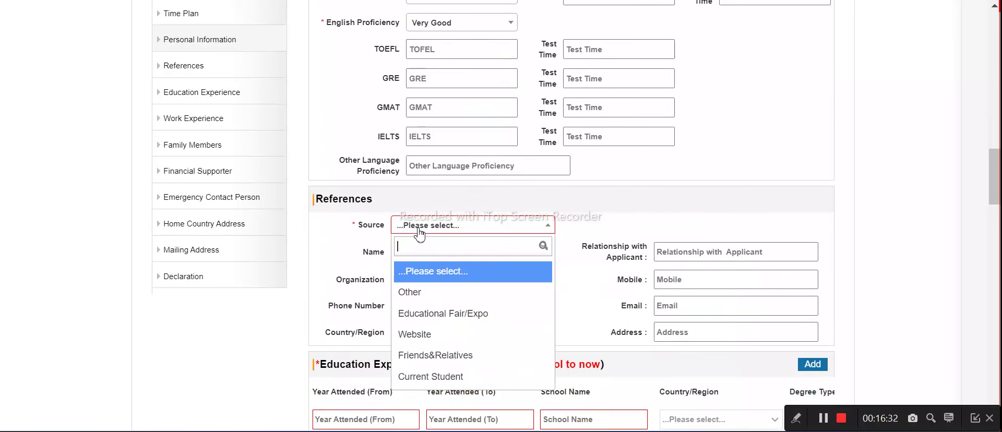
{"action": "left_click", "coordinate": [431, 334]}
{"action": "scroll", "coordinate": [431, 241], "scroll_direction": "down", "scroll_amount": 2}
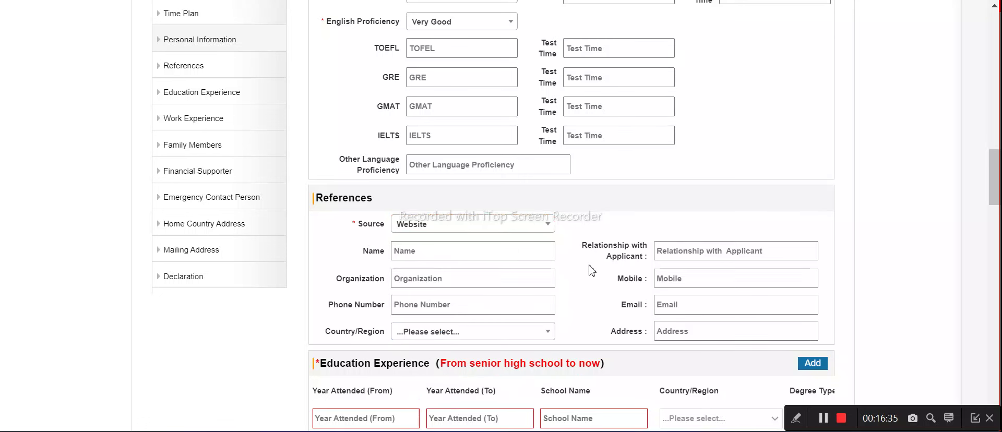
{"action": "scroll", "coordinate": [432, 241], "scroll_direction": "down", "scroll_amount": 2}
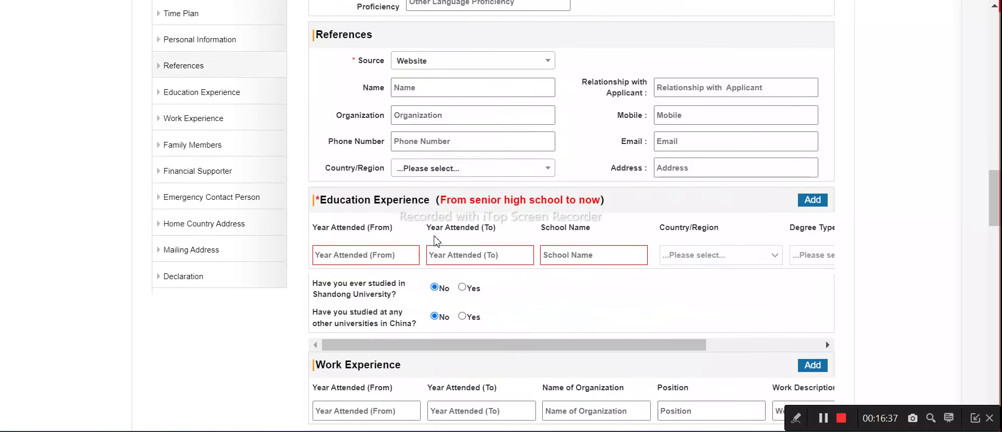
Set the education start date to 2018-01-01
{"action": "left_click", "coordinate": [355, 265]}
{"action": "left_click", "coordinate": [389, 279]}
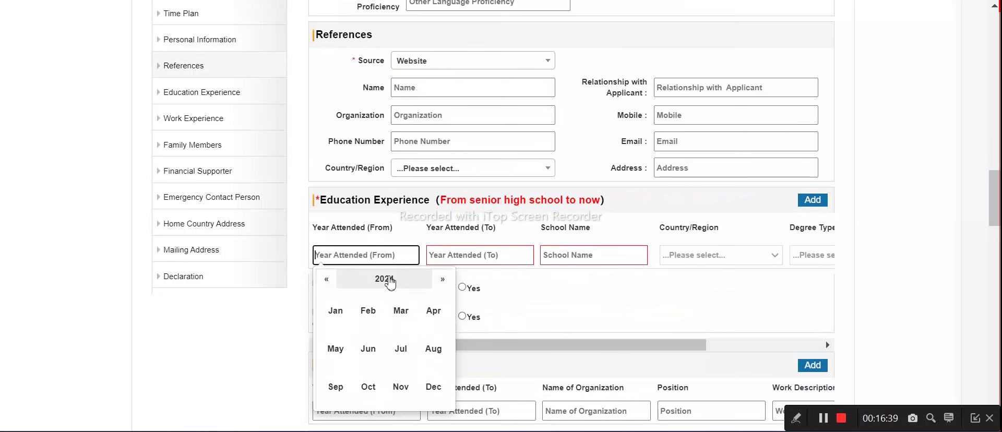
{"action": "left_click", "coordinate": [441, 279]}
{"action": "left_click", "coordinate": [441, 279]}
{"action": "left_click", "coordinate": [442, 279]}
{"action": "left_click", "coordinate": [326, 279]}
{"action": "left_click", "coordinate": [388, 279]}
{"action": "left_click", "coordinate": [334, 283]}
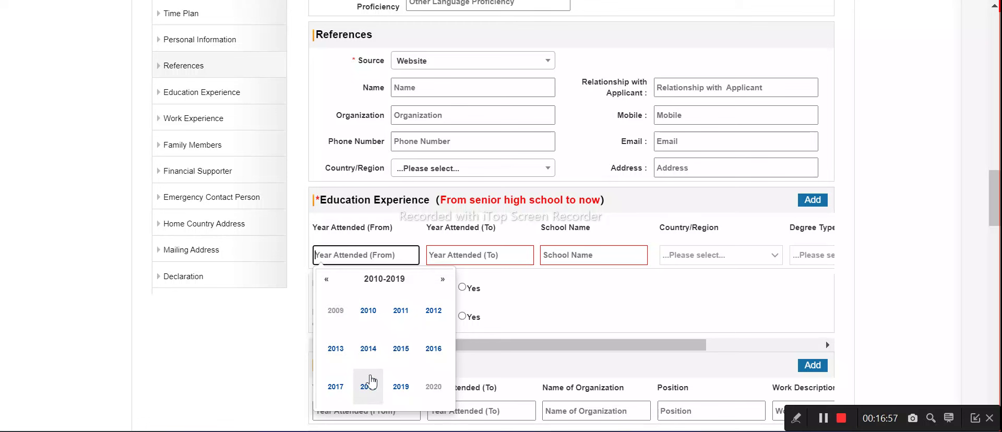
{"action": "left_click", "coordinate": [370, 387]}
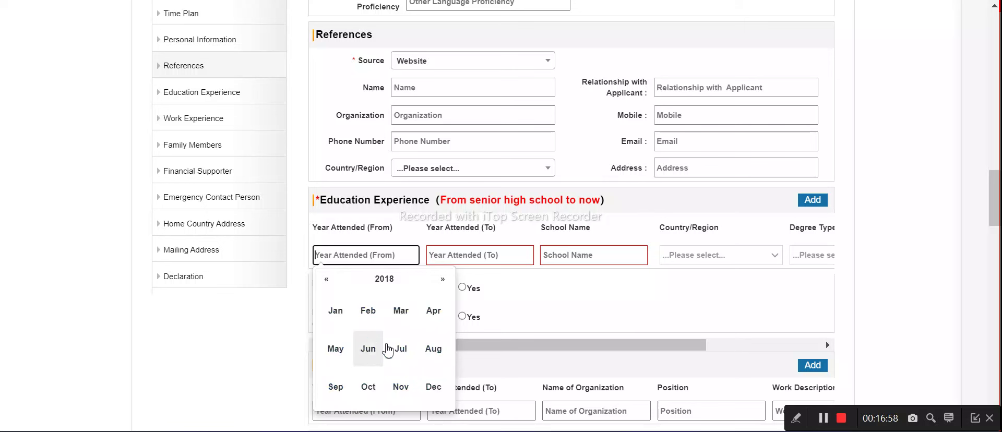
{"action": "left_click", "coordinate": [335, 312]}
{"action": "left_click", "coordinate": [347, 317]}
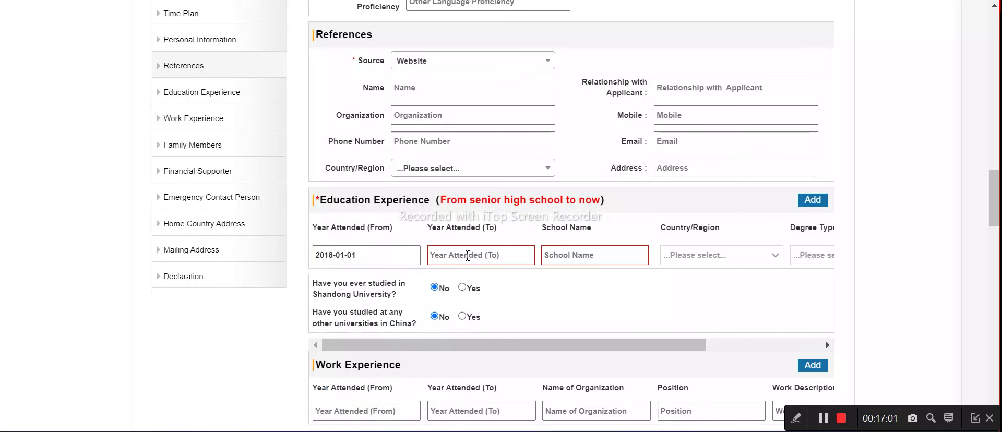
Set the education end date to 2023-07-01
{"action": "left_click", "coordinate": [436, 255]}
{"action": "left_click", "coordinate": [442, 281]}
{"action": "left_click", "coordinate": [442, 281]}
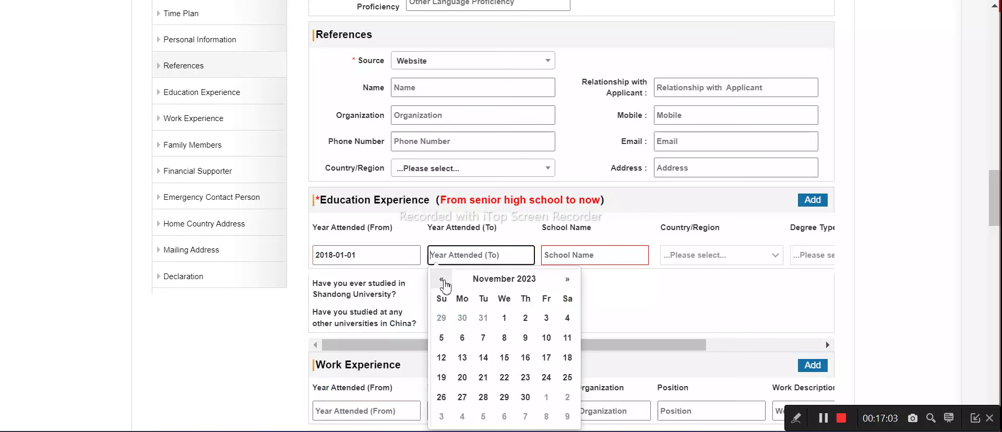
{"action": "left_click", "coordinate": [441, 280]}
{"action": "left_click", "coordinate": [442, 280]}
{"action": "left_click", "coordinate": [442, 281]}
{"action": "left_click", "coordinate": [442, 280]}
{"action": "left_click", "coordinate": [567, 318]}
Enter 'schoolname' as the school and choose INDIA as its country
{"action": "left_click", "coordinate": [590, 257]}
{"action": "left_click", "coordinate": [588, 259]}
{"action": "type", "text": "schoolname"}
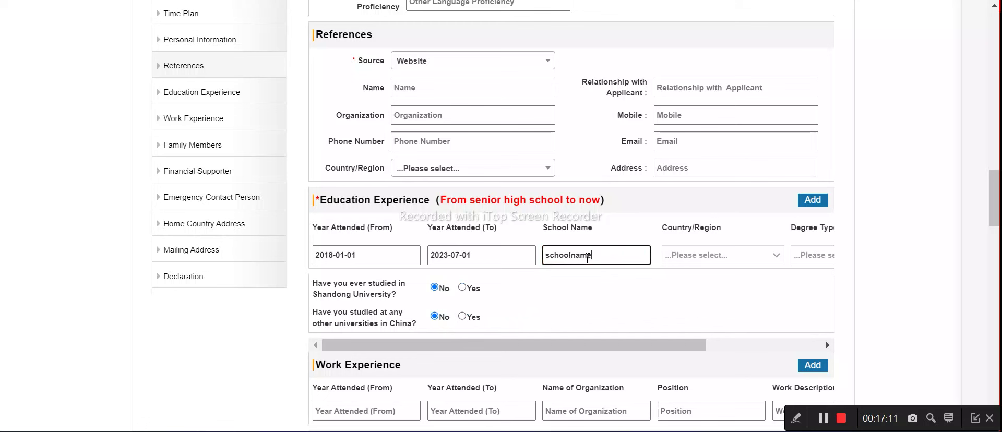
{"action": "scroll", "coordinate": [689, 262], "scroll_direction": "down", "scroll_amount": 2}
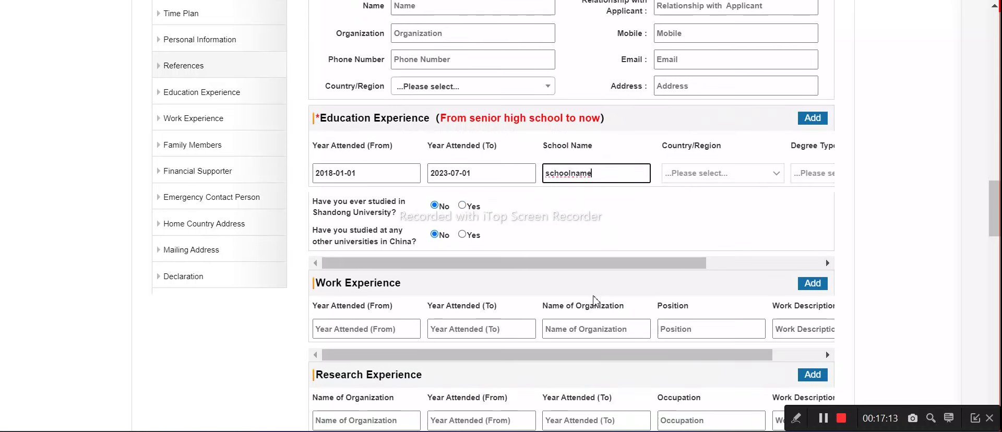
{"action": "left_click_drag", "start_coordinate": [603, 263], "coordinate": [526, 249]}
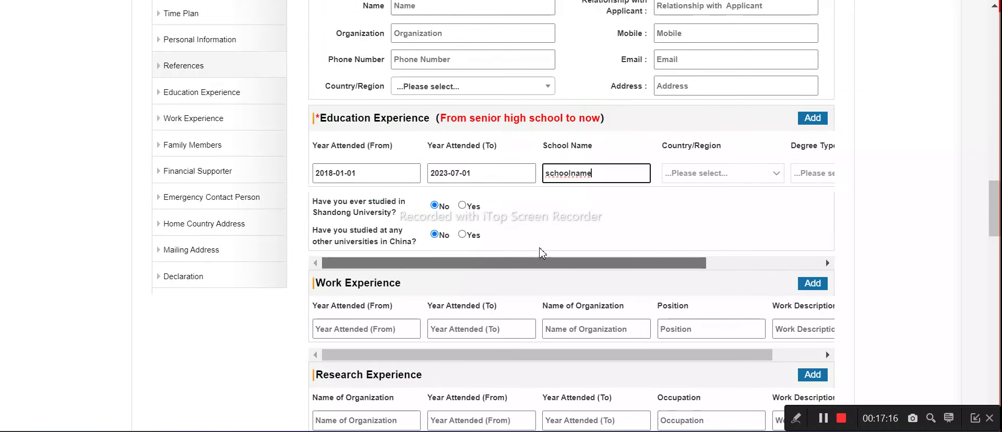
{"action": "left_click", "coordinate": [714, 177]}
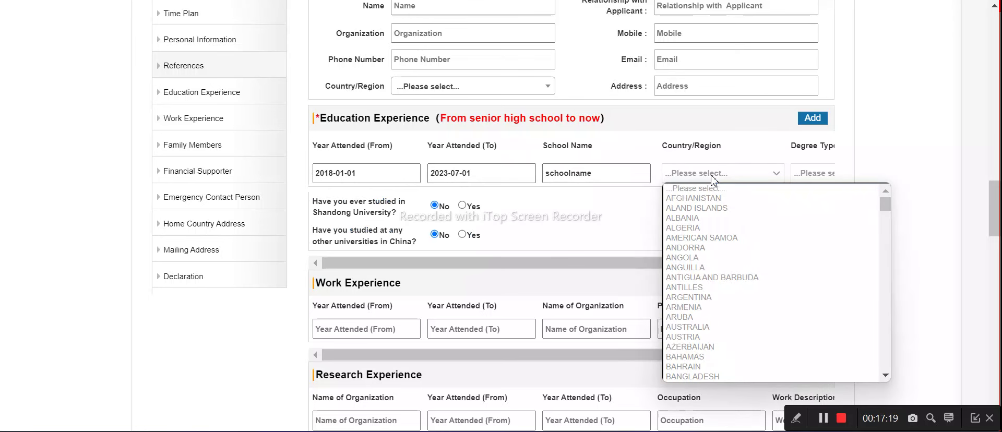
{"action": "scroll", "coordinate": [712, 313], "scroll_direction": "down", "scroll_amount": 10}
{"action": "left_click", "coordinate": [711, 378]}
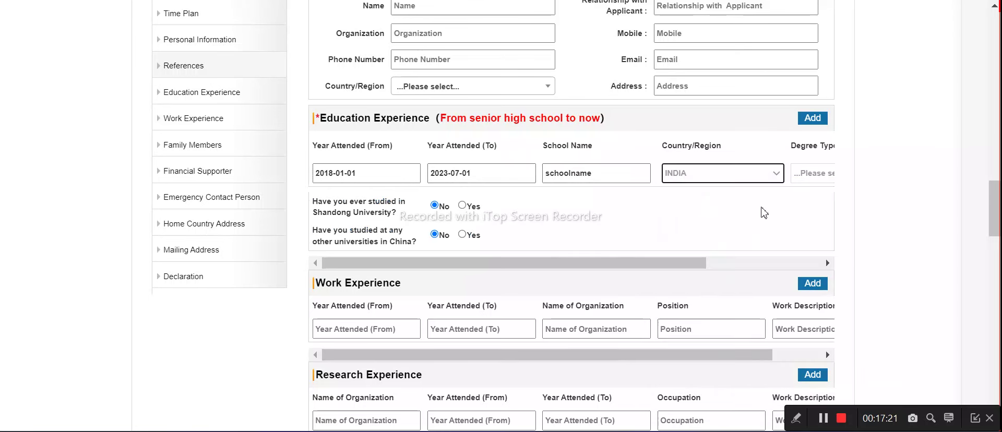
Set degree type to High School and field of study to 'science maths'
{"action": "left_click", "coordinate": [712, 263]}
{"action": "left_click", "coordinate": [687, 174]}
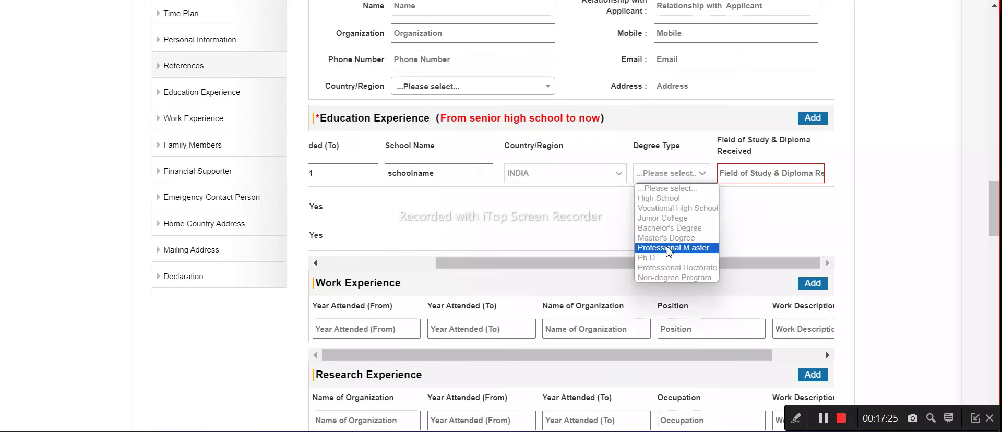
{"action": "left_click", "coordinate": [658, 199]}
{"action": "left_click", "coordinate": [768, 172]}
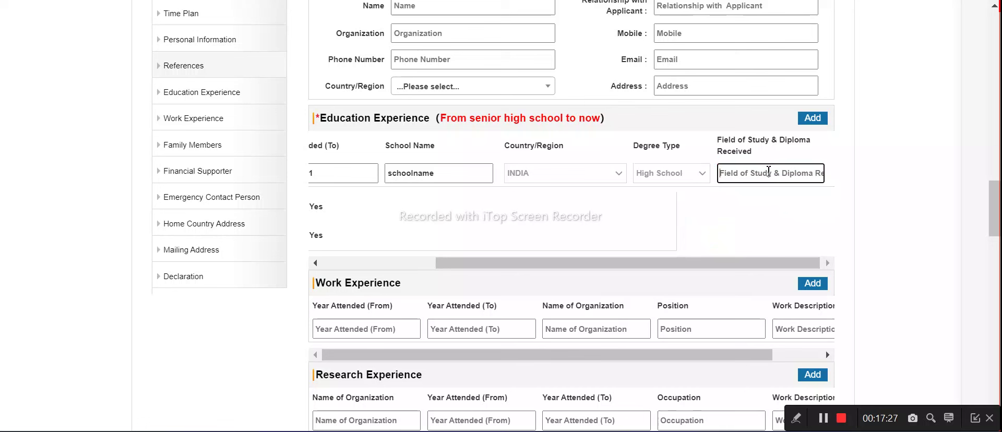
{"action": "type", "text": "science maths"}
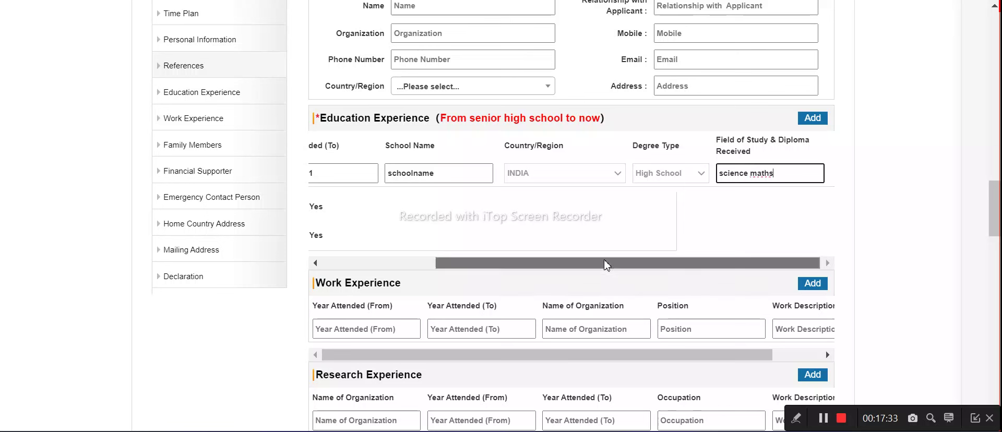
{"action": "left_click_drag", "start_coordinate": [615, 263], "coordinate": [405, 272]}
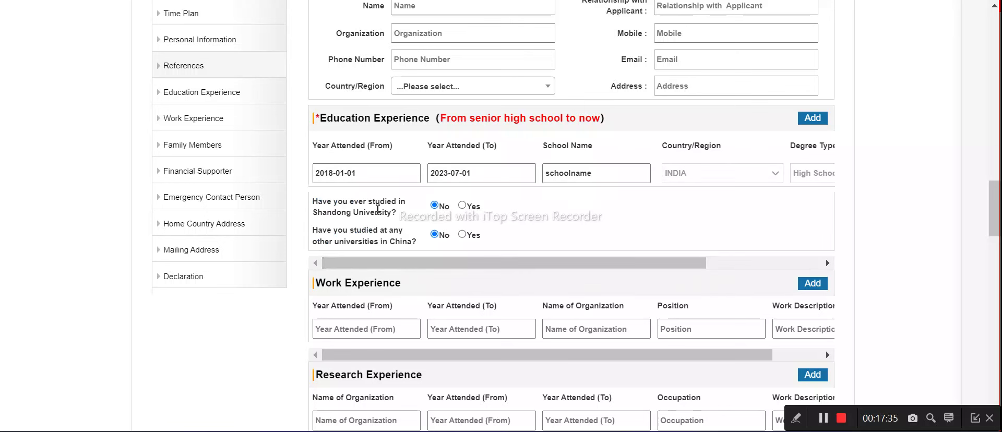
Add a family member with relationship Brothers and enter the member's name
{"action": "scroll", "coordinate": [412, 261], "scroll_direction": "down", "scroll_amount": 2}
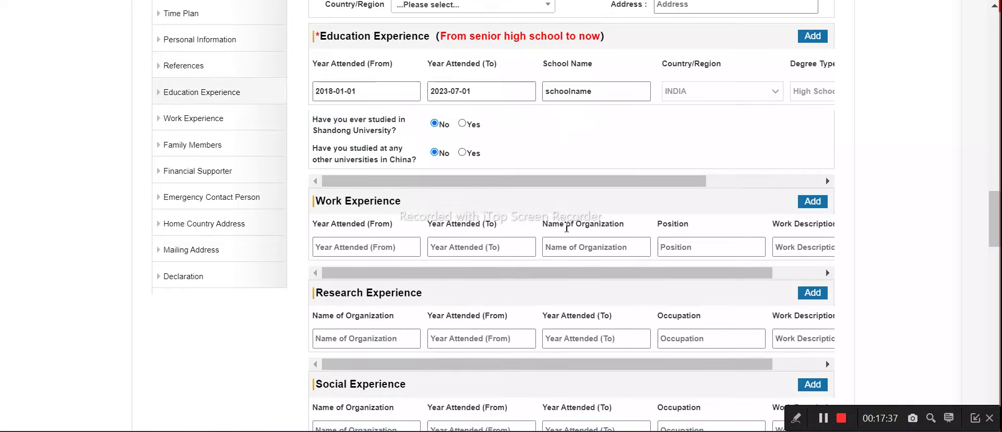
{"action": "scroll", "coordinate": [347, 240], "scroll_direction": "down", "scroll_amount": 5}
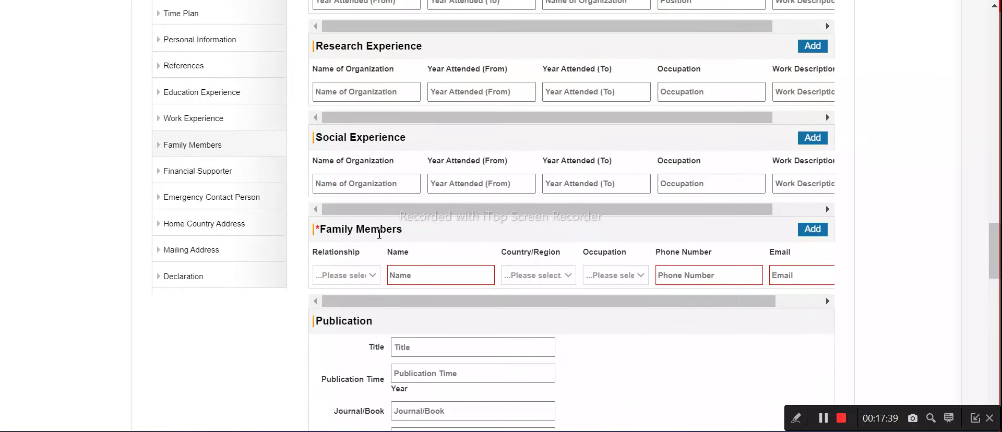
{"action": "left_click", "coordinate": [353, 276]}
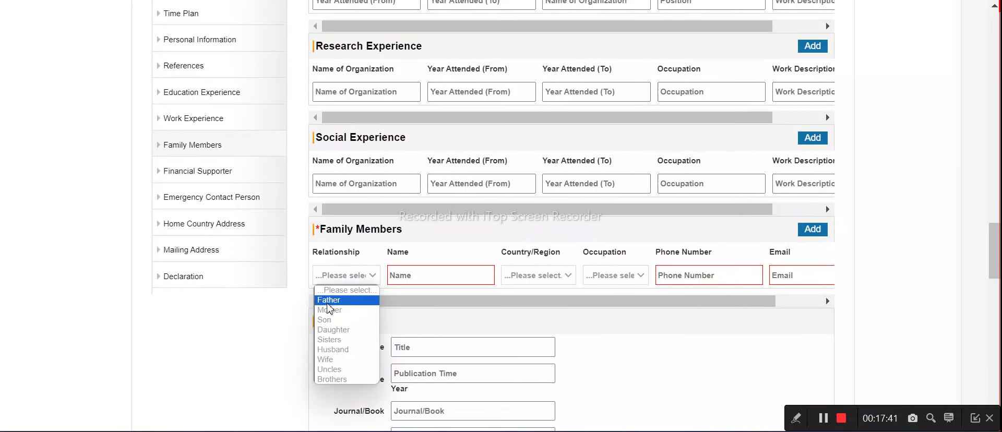
{"action": "left_click", "coordinate": [332, 379]}
{"action": "left_click", "coordinate": [397, 279]}
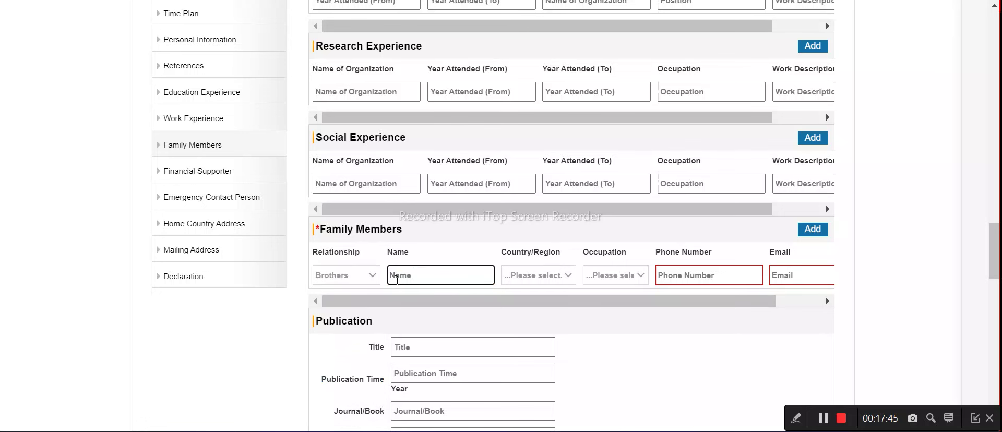
{"action": "type", "text": "broth"}
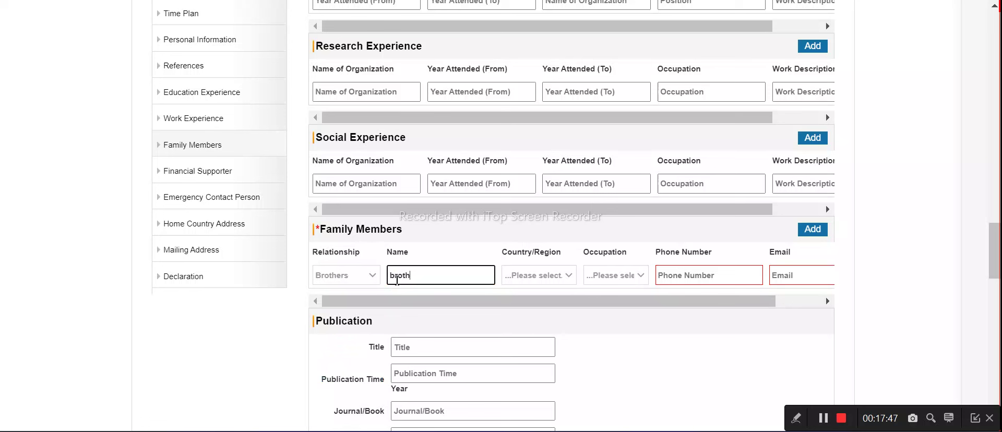
{"action": "type", "text": "er"}
Set the brother's country to INDIA and occupation to Engineers
{"action": "left_click", "coordinate": [558, 277]}
{"action": "type", "text": "in"}
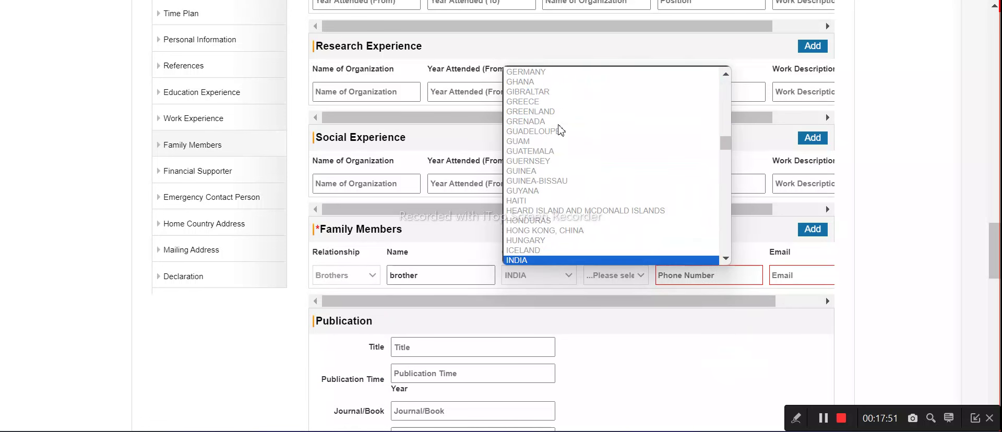
{"action": "left_click", "coordinate": [542, 260]}
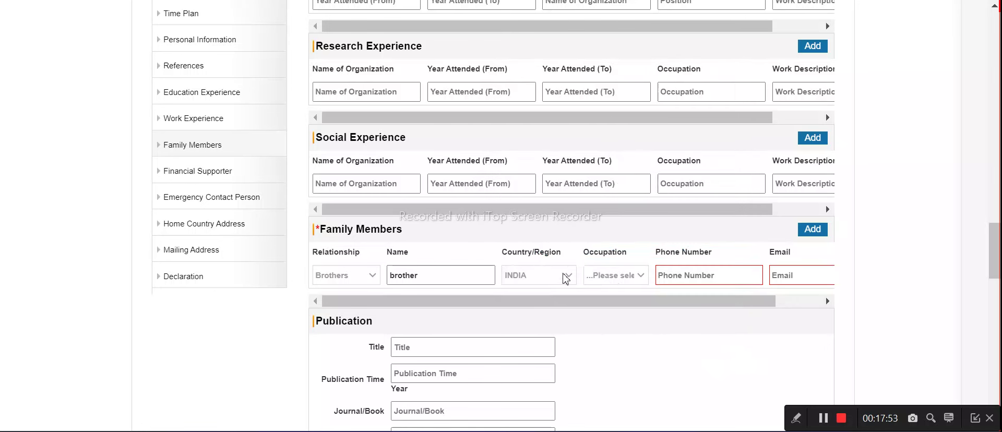
{"action": "left_click", "coordinate": [620, 276]}
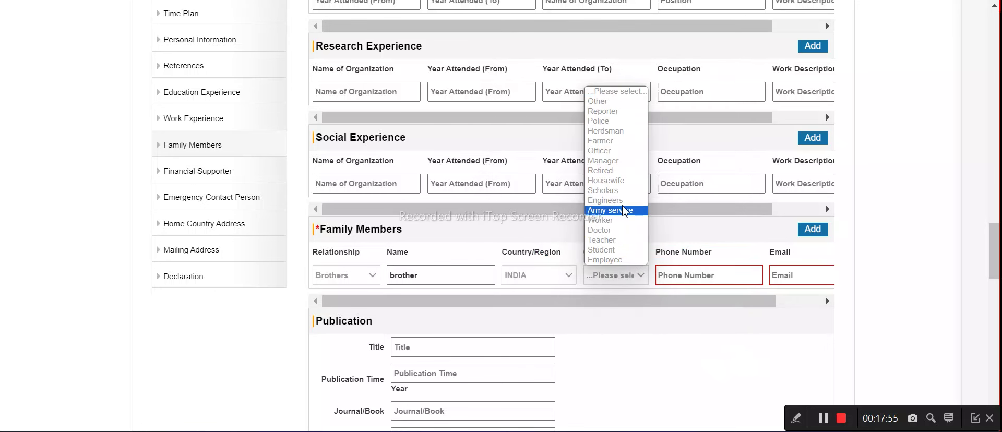
{"action": "left_click", "coordinate": [623, 201]}
Enter and correct the family member's phone number
{"action": "left_click", "coordinate": [681, 276]}
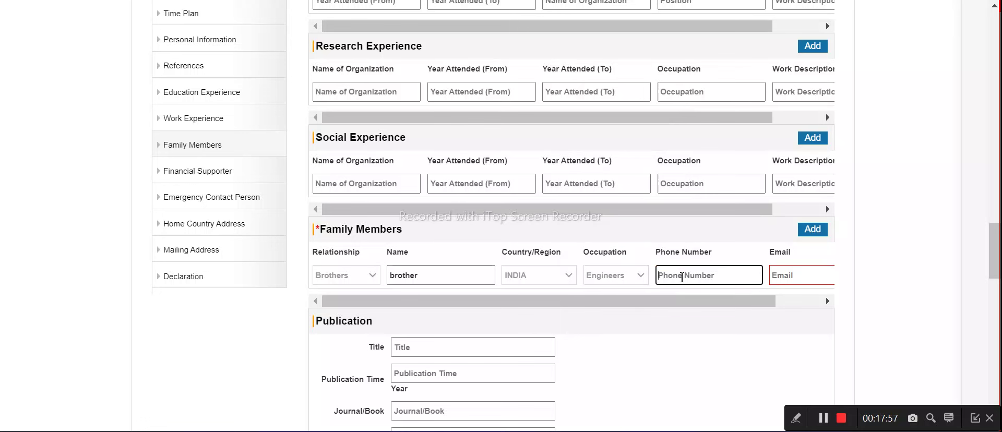
{"action": "type", "text": "959598689899"}
{"action": "key", "text": "BackSpace"}
{"action": "key", "text": "BackSpace"}
{"action": "key", "text": "BackSpace"}
{"action": "key", "text": "BackSpace"}
{"action": "key", "text": "BackSpace"}
{"action": "key", "text": "BackSpace"}
{"action": "key", "text": "BackSpace"}
{"action": "key", "text": "BackSpace"}
{"action": "key", "text": "BackSpace"}
{"action": "key", "text": "BackSpace"}
{"action": "type", "text": "0000989898"}
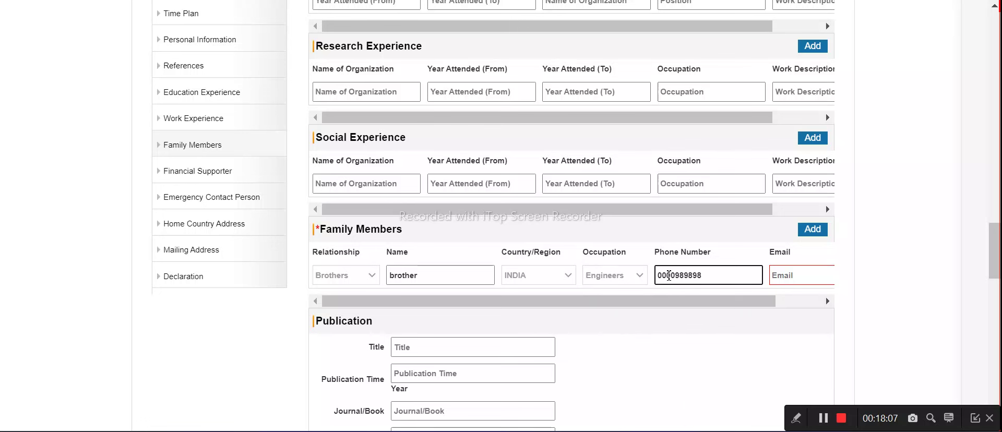
{"action": "key", "text": "Home"}
{"action": "type", "text": "1"}
{"action": "key", "text": "Delete"}
Fill in the family member's e-mail address
{"action": "left_click", "coordinate": [793, 277]}
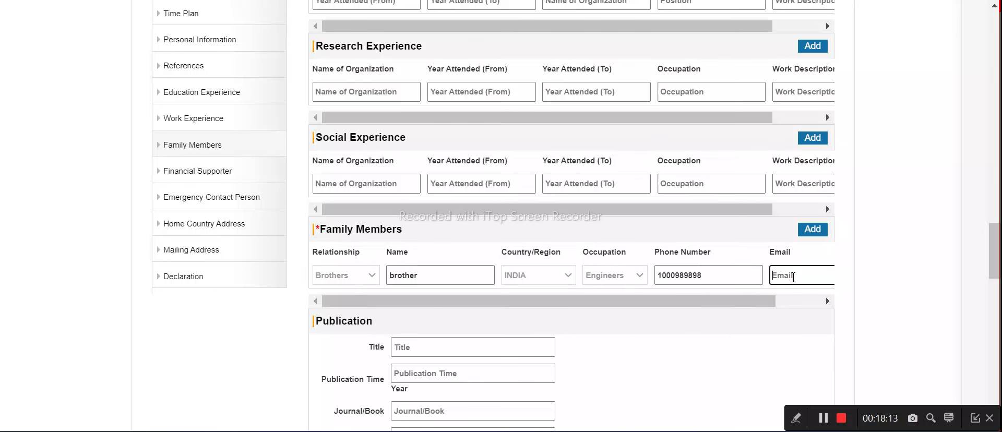
{"action": "type", "text": "Watch Application Process"}
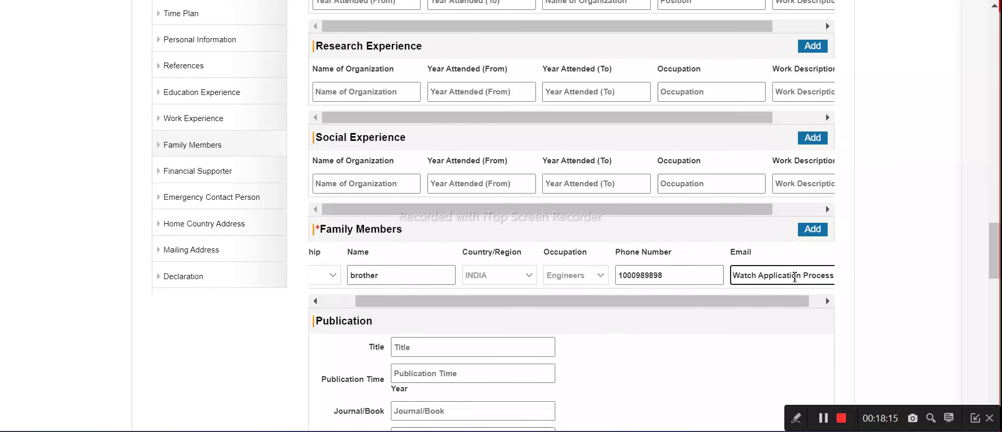
{"action": "key", "text": "ctrl+a"}
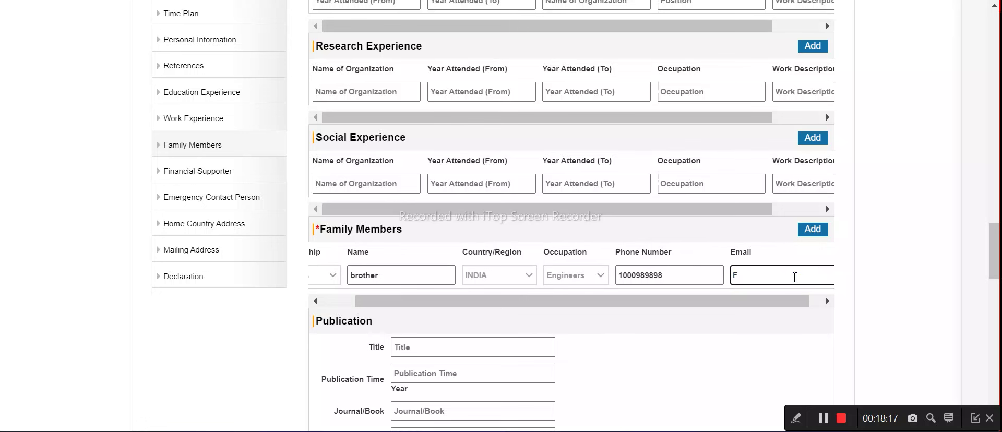
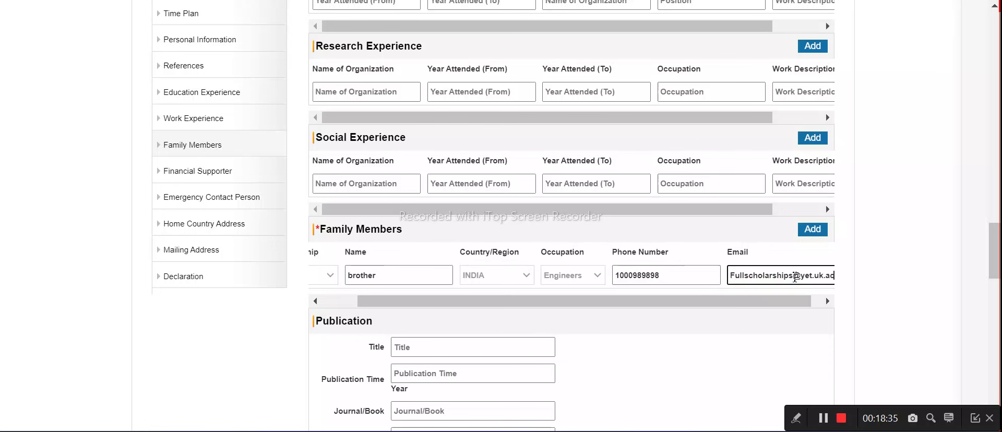
Fill the financial supporter's name, address 'family', phone number, relationship and organization 'family'
{"action": "scroll", "coordinate": [441, 292], "scroll_direction": "down", "scroll_amount": 2}
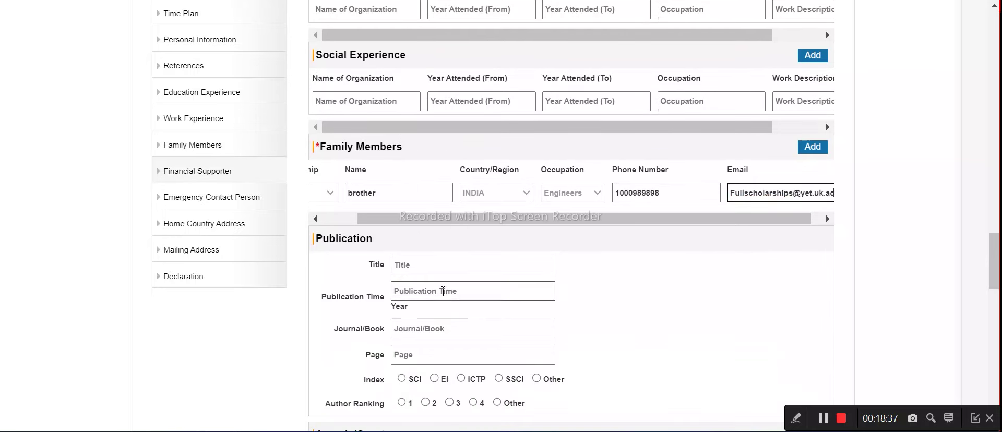
{"action": "scroll", "coordinate": [438, 269], "scroll_direction": "down", "scroll_amount": 3}
{"action": "scroll", "coordinate": [437, 203], "scroll_direction": "down", "scroll_amount": 3}
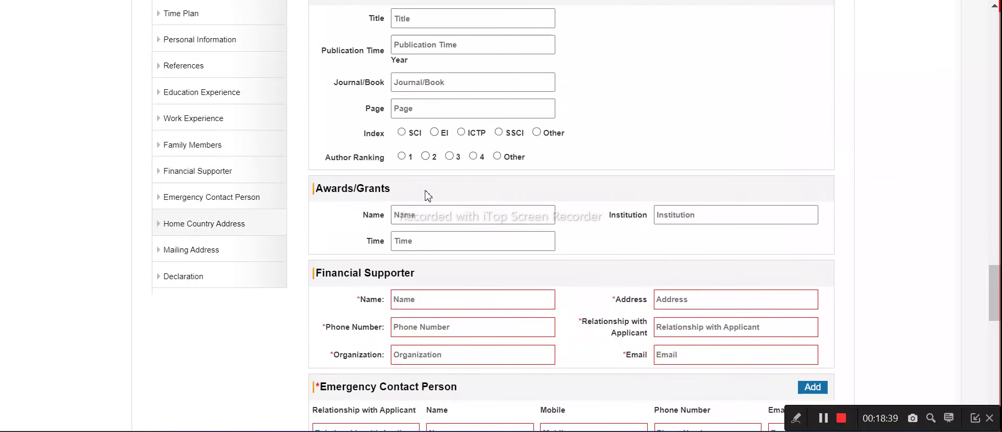
{"action": "left_click", "coordinate": [416, 218]}
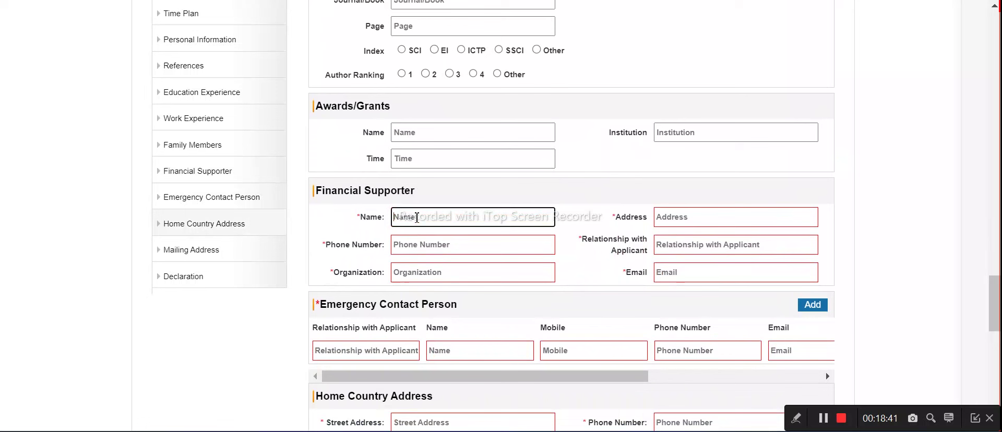
{"action": "type", "text": "family"}
{"action": "left_click", "coordinate": [691, 212]}
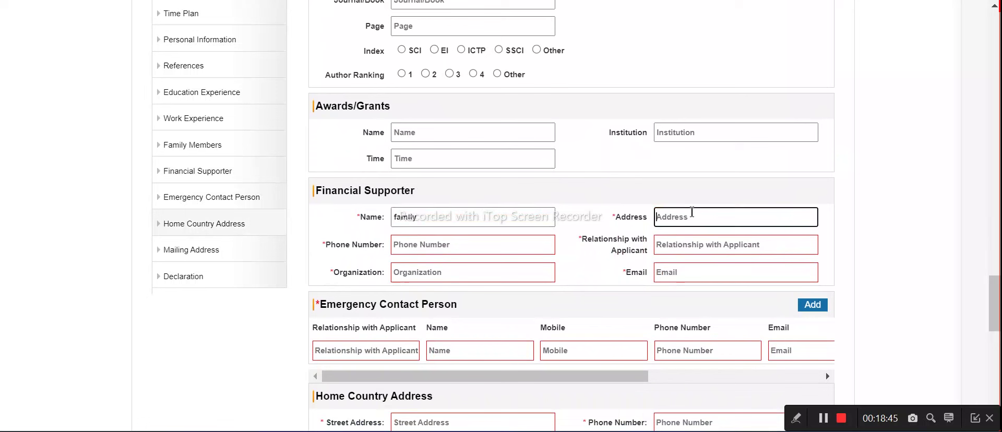
{"action": "type", "text": "family"}
{"action": "key", "text": "ctrl+a"}
{"action": "left_click", "coordinate": [429, 249]}
{"action": "type", "text": "101010101"}
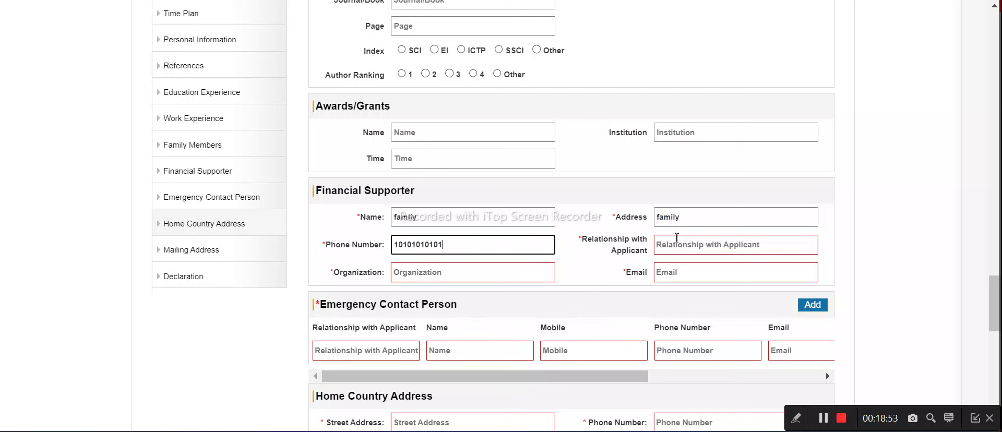
{"action": "left_click", "coordinate": [677, 238]}
{"action": "type", "text": "student"}
{"action": "left_click", "coordinate": [458, 272]}
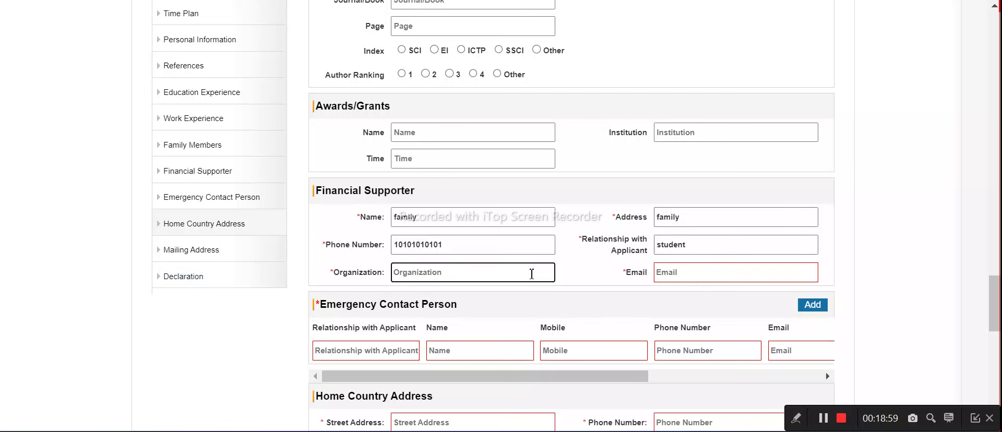
{"action": "type", "text": "family"}
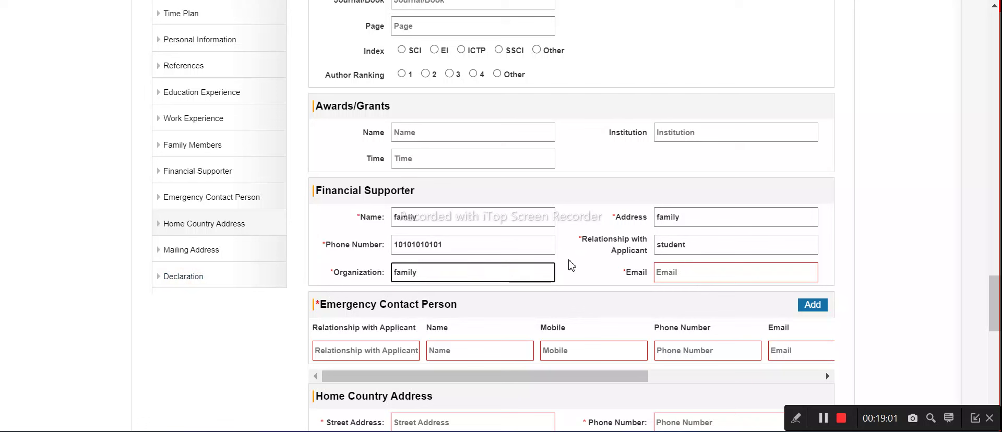
{"action": "left_click", "coordinate": [679, 272]}
Copy the family member's e-mail into Financial Supporter Email, adding a 1 to it
{"action": "scroll", "coordinate": [680, 272], "scroll_direction": "up", "scroll_amount": 1}
{"action": "scroll", "coordinate": [741, 151], "scroll_direction": "up", "scroll_amount": 6}
{"action": "left_click", "coordinate": [757, 196]}
{"action": "key", "text": "ctrl+a"}
{"action": "key", "text": "ctrl+c"}
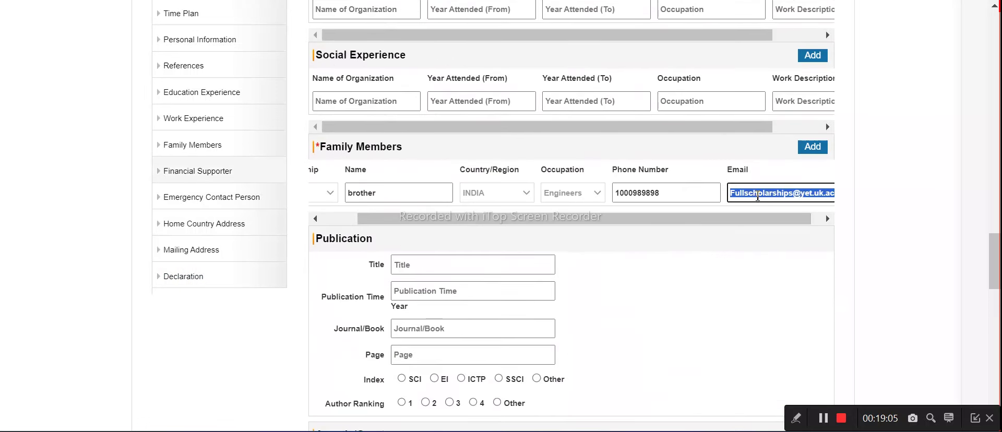
{"action": "scroll", "coordinate": [707, 268], "scroll_direction": "down", "scroll_amount": 7}
{"action": "scroll", "coordinate": [564, 226], "scroll_direction": "down", "scroll_amount": 3}
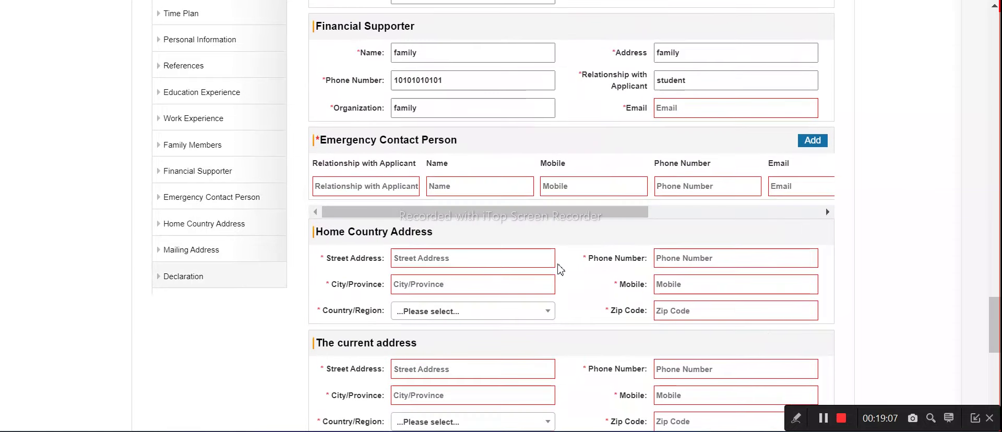
{"action": "scroll", "coordinate": [503, 208], "scroll_direction": "up", "scroll_amount": 2}
{"action": "left_click", "coordinate": [681, 193]}
{"action": "key", "text": "ctrl+v"}
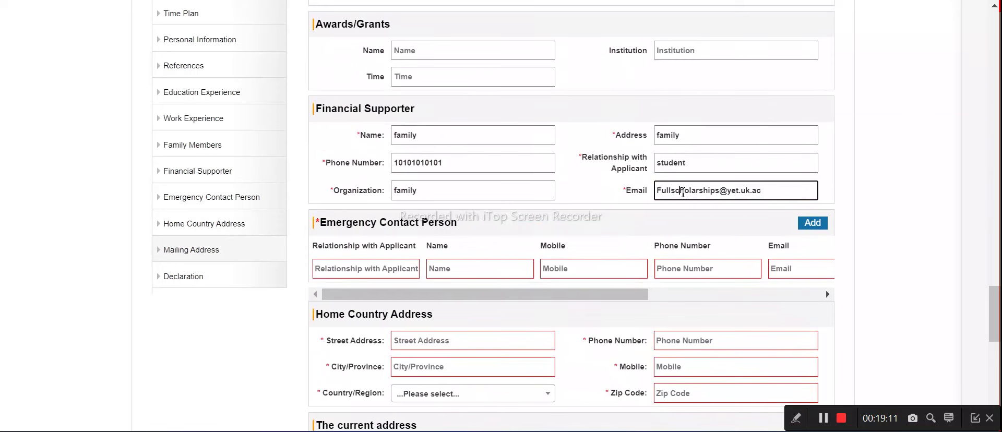
{"action": "left_click", "coordinate": [722, 192]}
{"action": "type", "text": "1"}
Fill the emergency contact's relationship, name, mobile, phone number and pasted e-mail as family
{"action": "scroll", "coordinate": [510, 252], "scroll_direction": "down", "scroll_amount": 2}
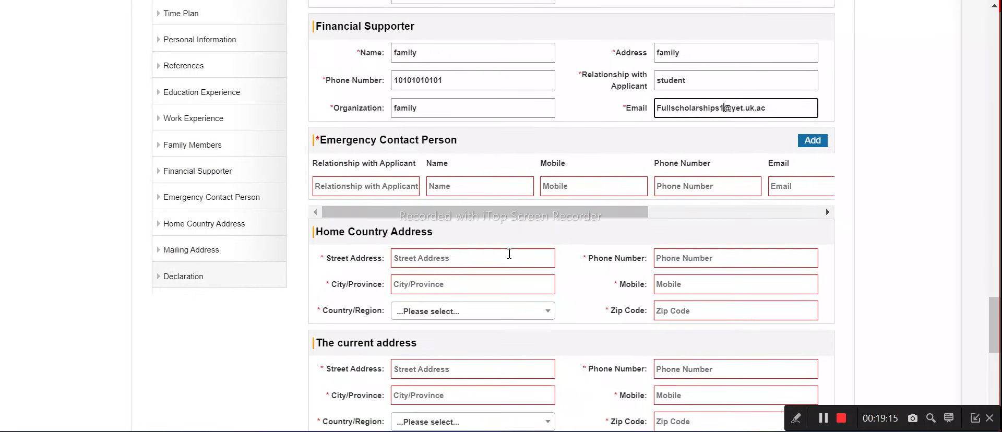
{"action": "left_click", "coordinate": [394, 189]}
{"action": "type", "text": "family"}
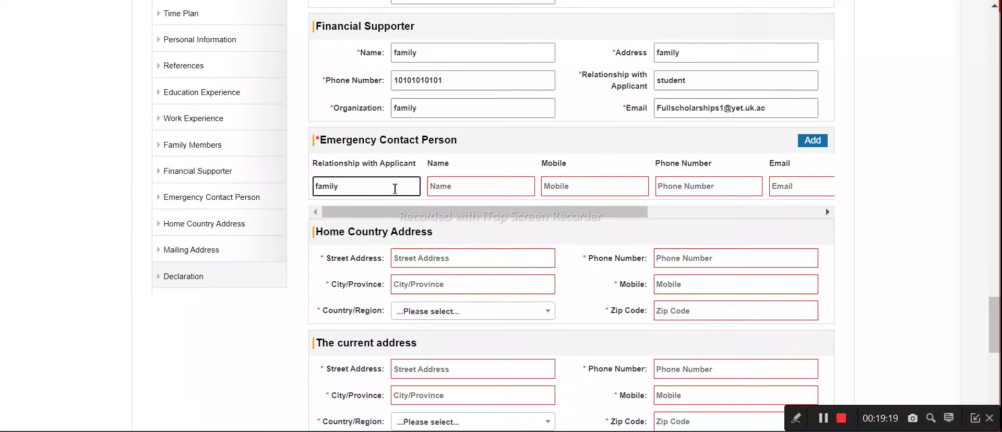
{"action": "left_click", "coordinate": [497, 188]}
{"action": "type", "text": "family"}
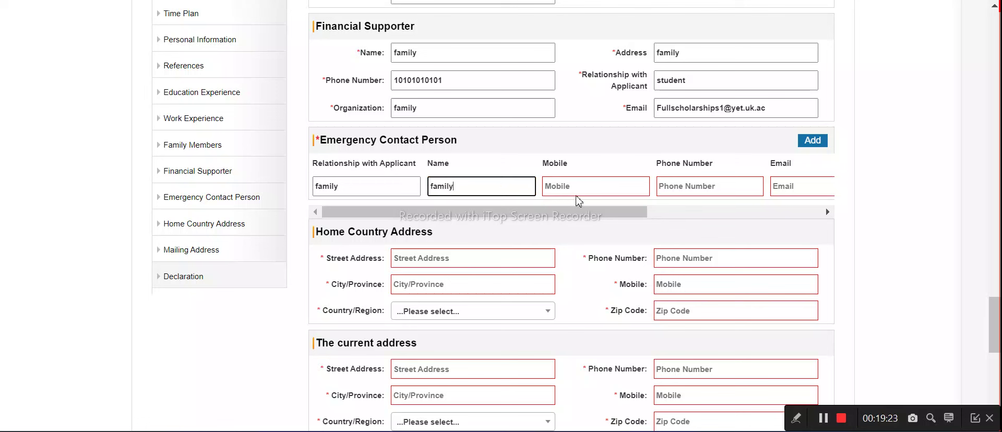
{"action": "left_click", "coordinate": [576, 186]}
{"action": "type", "text": "1010101010"}
{"action": "left_click", "coordinate": [715, 194]}
{"action": "type", "text": "1010101010"}
{"action": "left_click", "coordinate": [776, 186]}
{"action": "key", "text": "ctrl+v"}
{"action": "key", "text": "BackSpace"}
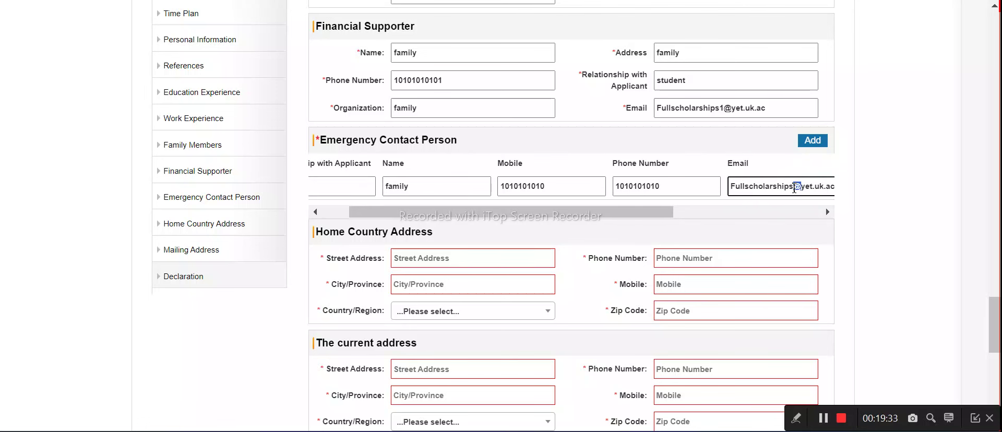
{"action": "type", "text": "1"}
Finish the contact e-mail, then fill the home street, city and phone number
{"action": "left_click", "coordinate": [817, 187]}
{"action": "type", "text": "1"}
{"action": "left_click", "coordinate": [418, 258]}
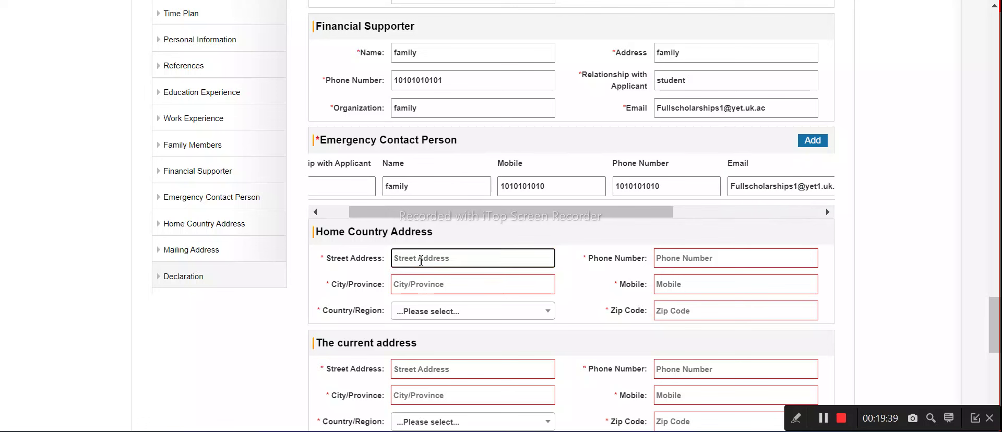
{"action": "key", "text": "ctrl+v"}
{"action": "left_click_drag", "start_coordinate": [499, 259], "coordinate": [462, 261]}
{"action": "key", "text": "BackSpace"}
{"action": "key", "text": "ctrl+a"}
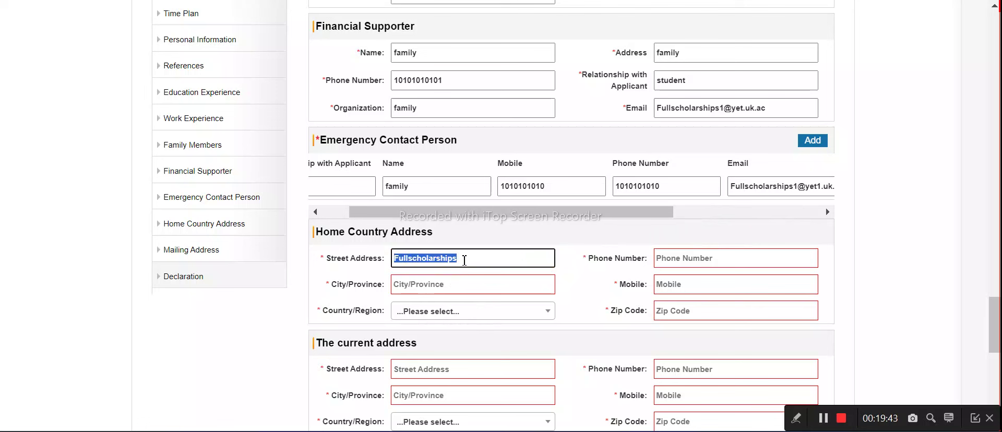
{"action": "key", "text": "ctrl+c"}
{"action": "left_click", "coordinate": [467, 286]}
{"action": "key", "text": "ctrl+v"}
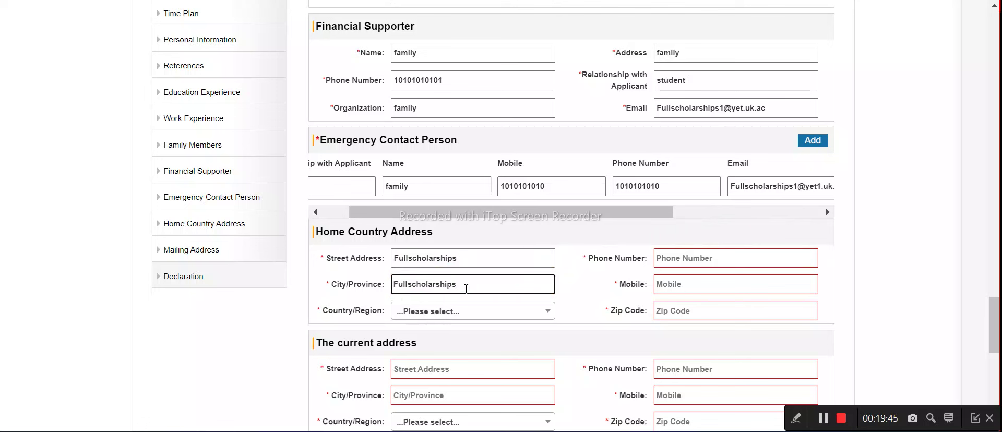
{"action": "left_click", "coordinate": [686, 261]}
{"action": "type", "text": "1010101010"}
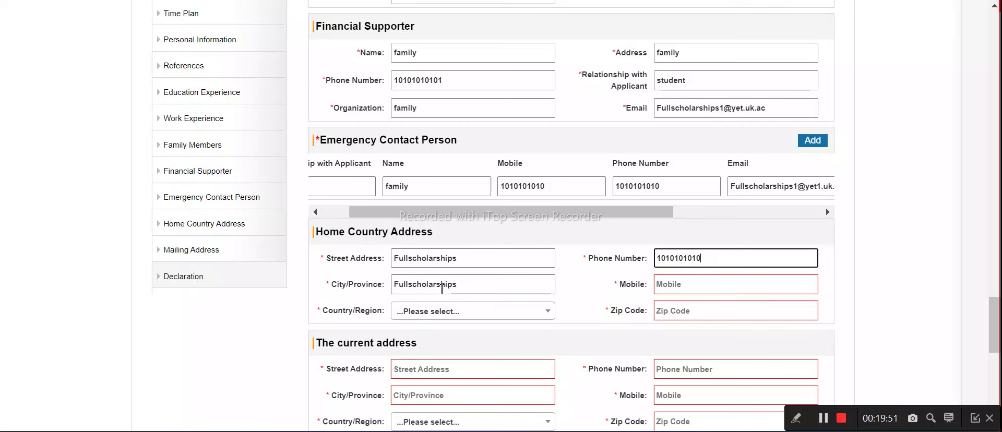
Set the home Country/Region to INDIA and enter the home mobile and zip code
{"action": "left_click", "coordinate": [425, 312]}
{"action": "type", "text": "ind"}
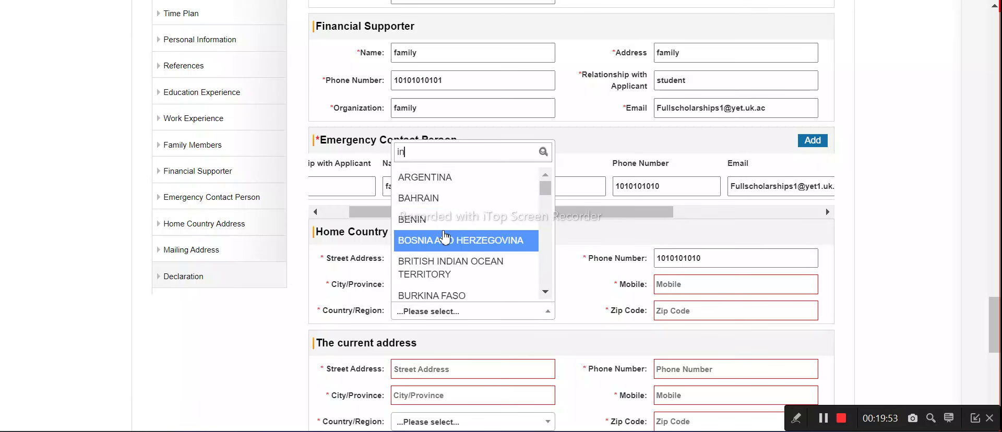
{"action": "left_click", "coordinate": [416, 267]}
{"action": "left_click", "coordinate": [689, 284]}
{"action": "type", "text": "1010101010"}
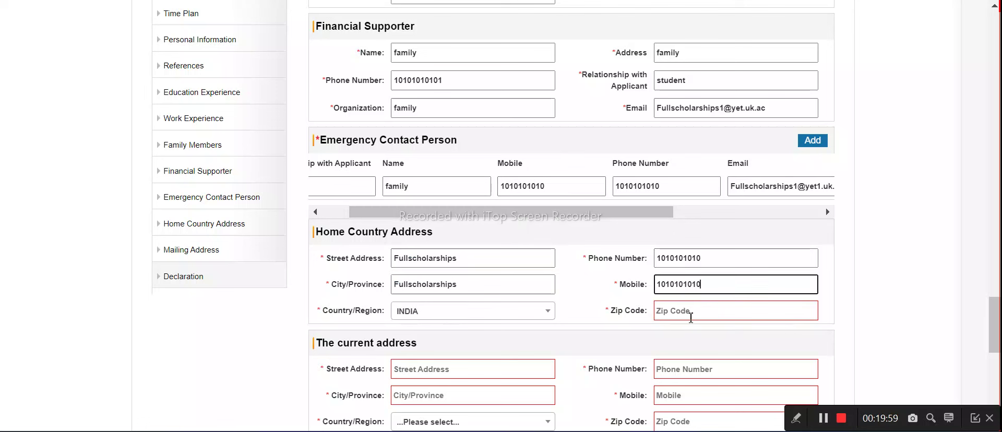
{"action": "left_click", "coordinate": [690, 317]}
{"action": "type", "text": "110011"}
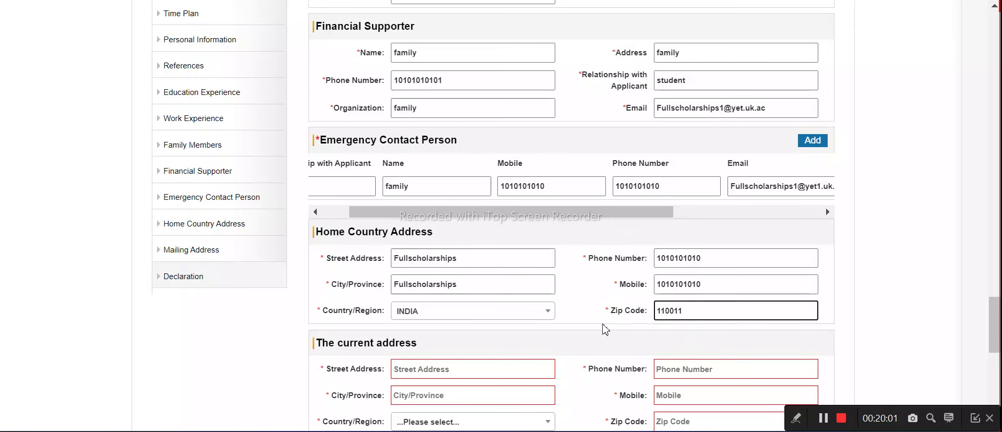
Paste the same street and city into the current address and enter its phone number
{"action": "scroll", "coordinate": [584, 329], "scroll_direction": "down", "scroll_amount": 2}
{"action": "left_click", "coordinate": [407, 286]}
{"action": "key", "text": "ctrl+v"}
{"action": "left_click", "coordinate": [421, 312]}
{"action": "key", "text": "ctrl+v"}
{"action": "left_click", "coordinate": [739, 293]}
{"action": "type", "text": "1"}
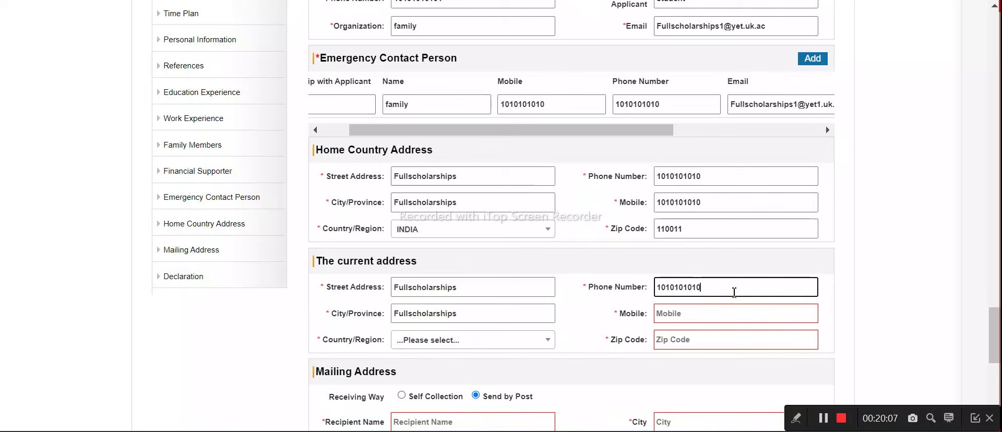
Set the current address Country/Region to INDIA and enter its mobile and zip code
{"action": "left_click", "coordinate": [469, 315]}
{"action": "left_click", "coordinate": [454, 339]}
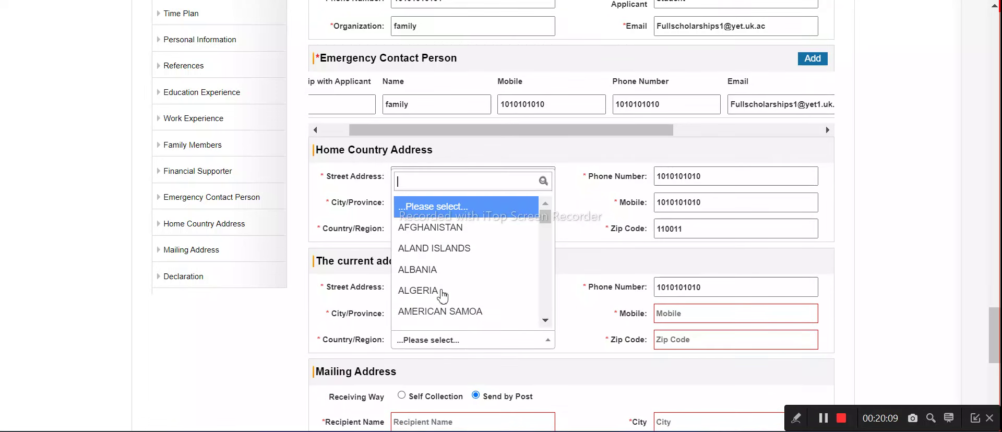
{"action": "type", "text": "india"}
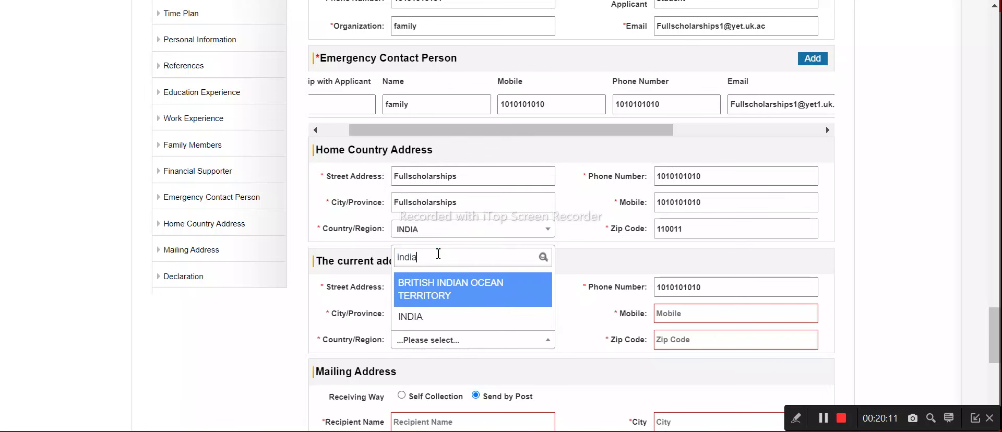
{"action": "left_click", "coordinate": [469, 317]}
{"action": "left_click", "coordinate": [685, 315]}
{"action": "type", "text": "410101010101"}
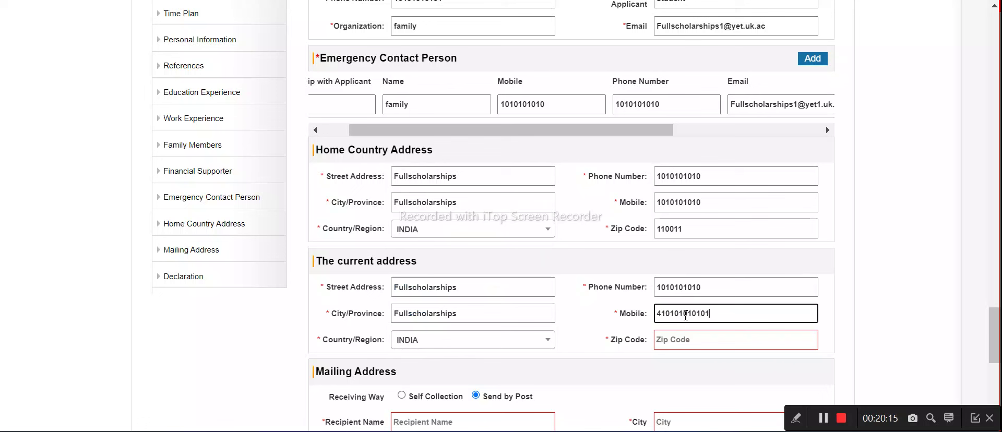
{"action": "left_click", "coordinate": [682, 344]}
{"action": "type", "text": "11001"}
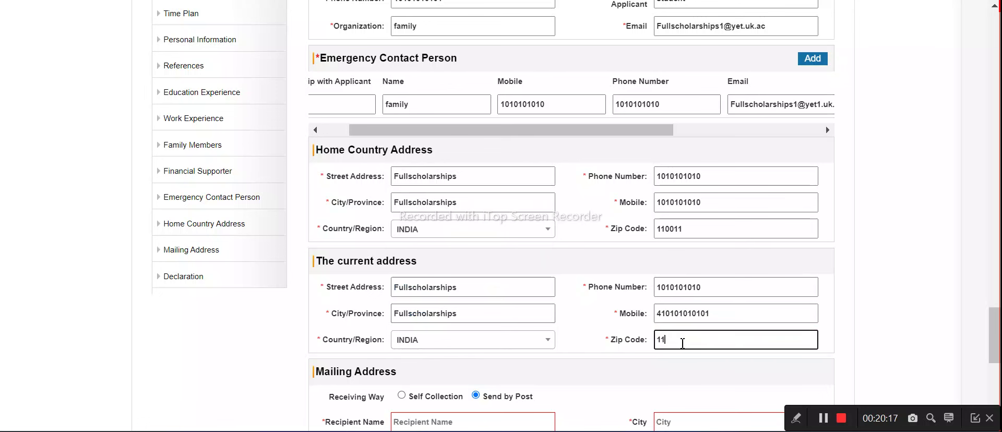
Choose Self Collection, tick the declaration and click Next
{"action": "scroll", "coordinate": [574, 260], "scroll_direction": "down", "scroll_amount": 3}
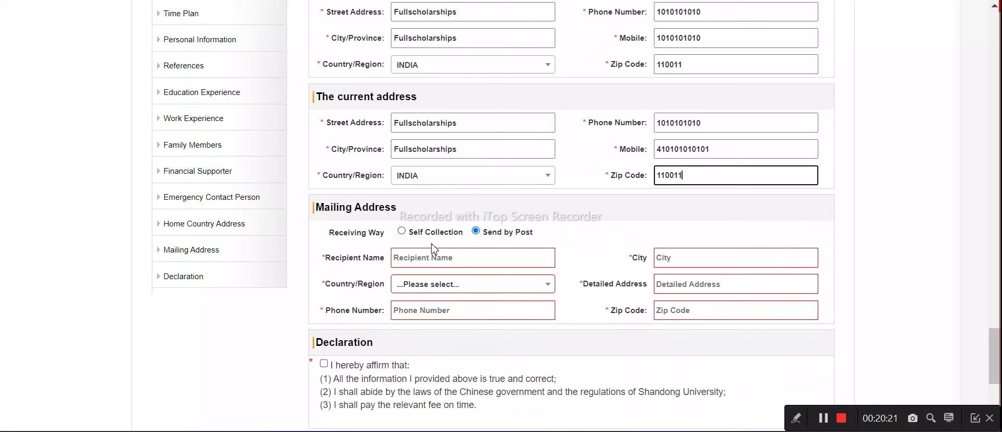
{"action": "left_click", "coordinate": [403, 233]}
{"action": "left_click", "coordinate": [324, 284]}
{"action": "left_click", "coordinate": [447, 375]}
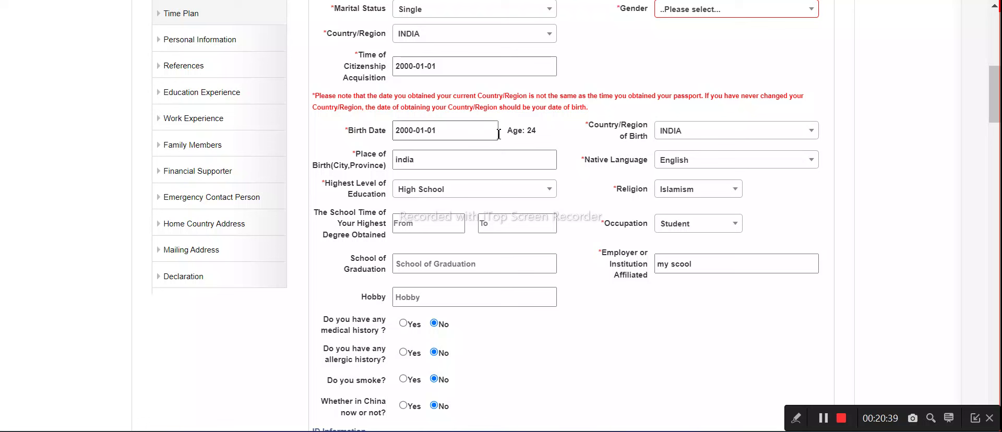
Set the birth date to 10 January 2000 and try advancing past the form
{"action": "left_click", "coordinate": [450, 133]}
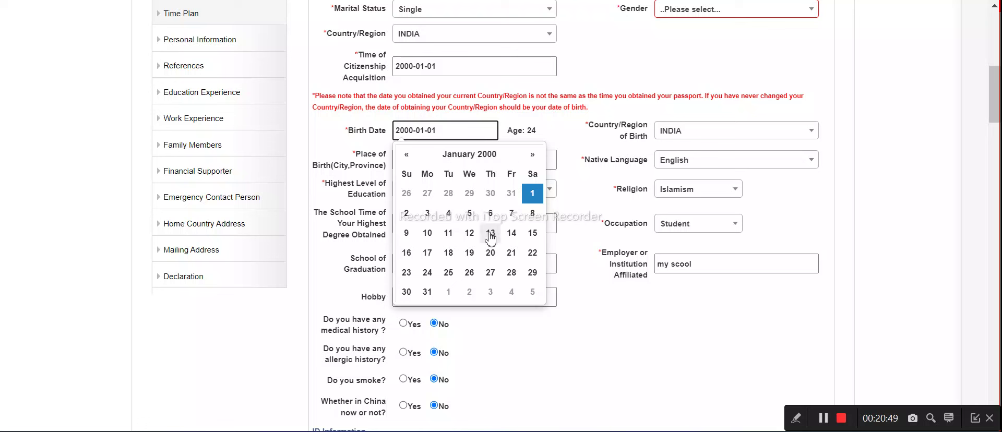
{"action": "left_click", "coordinate": [427, 234]}
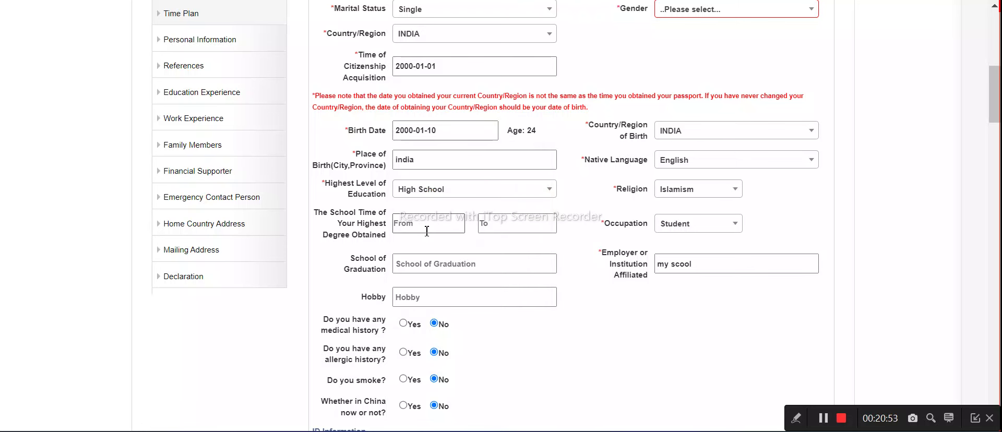
{"action": "scroll", "coordinate": [425, 276], "scroll_direction": "down", "scroll_amount": 8}
{"action": "scroll", "coordinate": [426, 280], "scroll_direction": "down", "scroll_amount": 20}
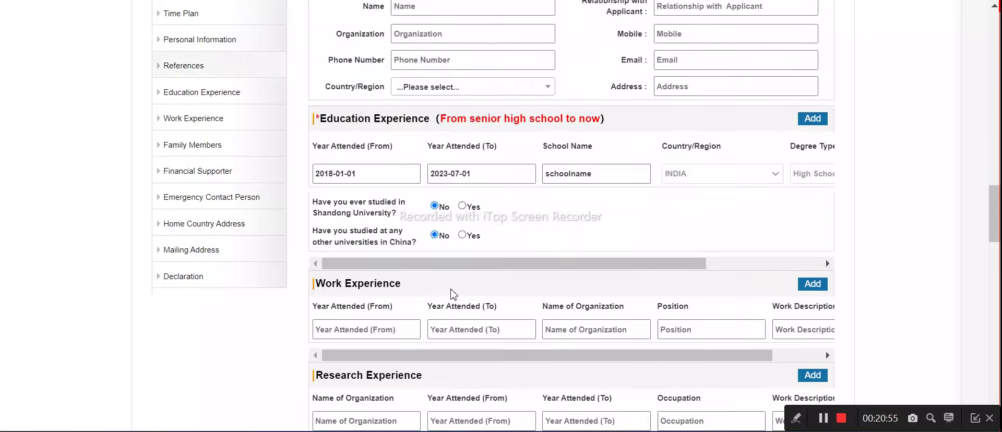
{"action": "scroll", "coordinate": [470, 250], "scroll_direction": "down", "scroll_amount": 2}
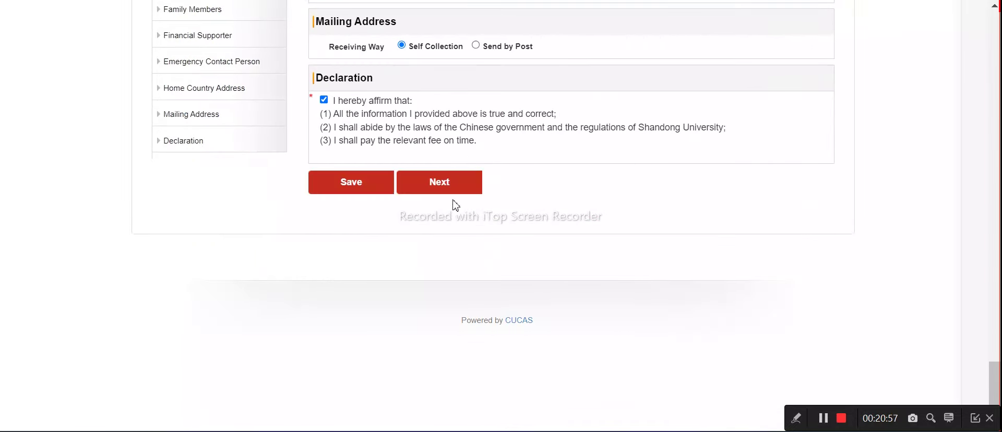
{"action": "left_click", "coordinate": [455, 188]}
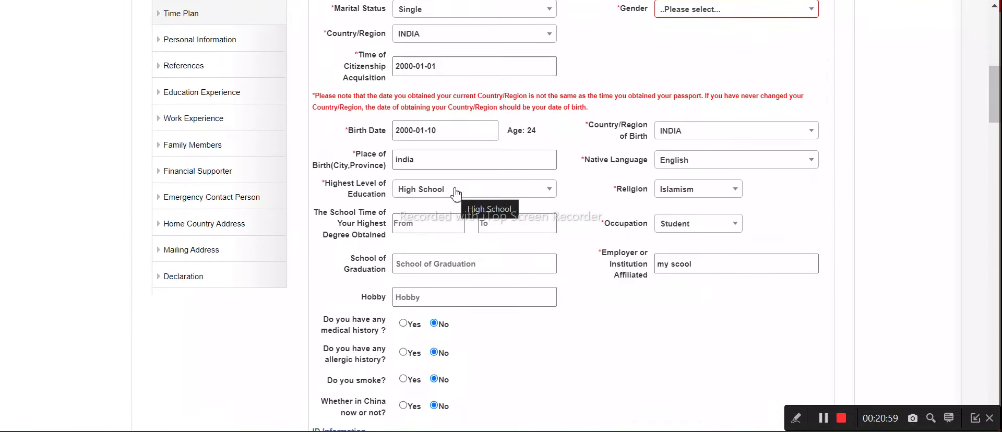
{"action": "left_click_drag", "start_coordinate": [336, 96], "coordinate": [694, 104]}
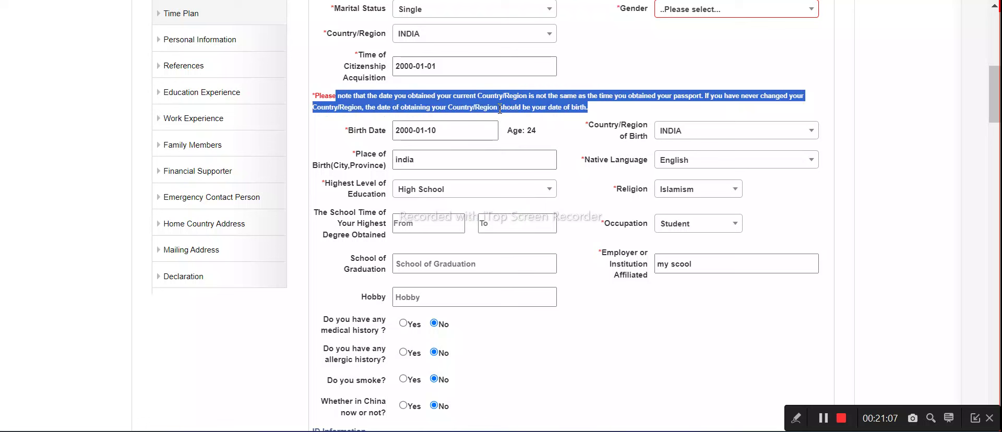
{"action": "left_click", "coordinate": [446, 132]}
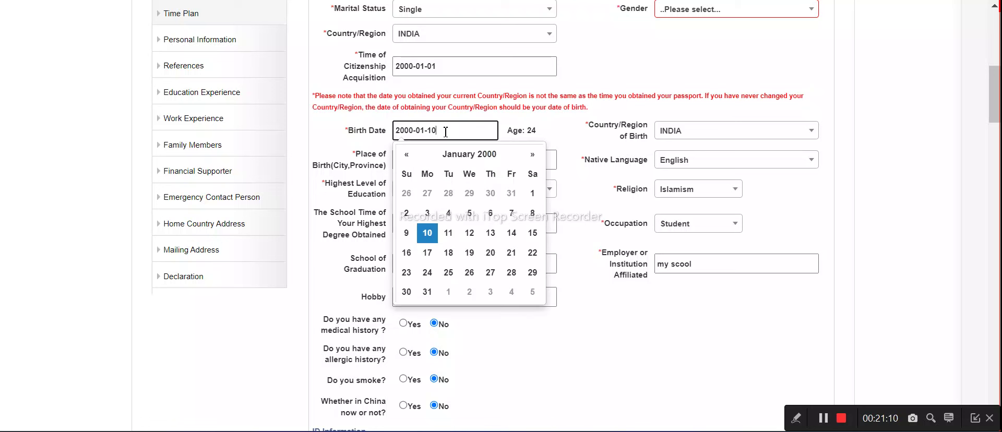
{"action": "left_click", "coordinate": [408, 155]}
{"action": "left_click", "coordinate": [469, 193]}
{"action": "scroll", "coordinate": [522, 250], "scroll_direction": "down", "scroll_amount": 1}
{"action": "scroll", "coordinate": [522, 259], "scroll_direction": "down", "scroll_amount": 20}
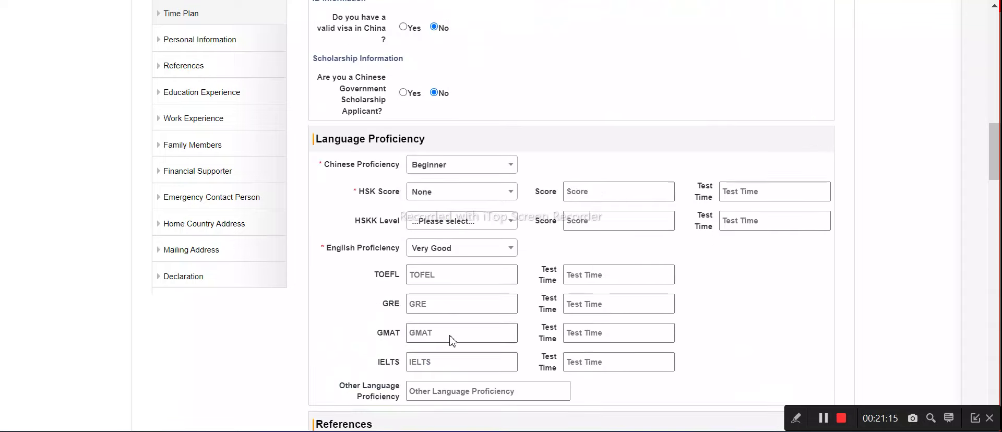
{"action": "scroll", "coordinate": [485, 315], "scroll_direction": "down", "scroll_amount": 12}
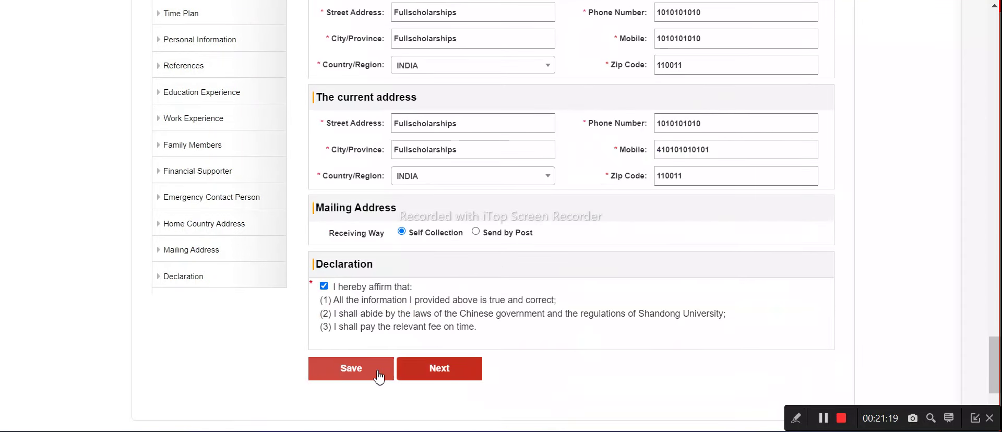
Advance past the saved Basic Information form with Next
{"action": "left_click", "coordinate": [428, 367]}
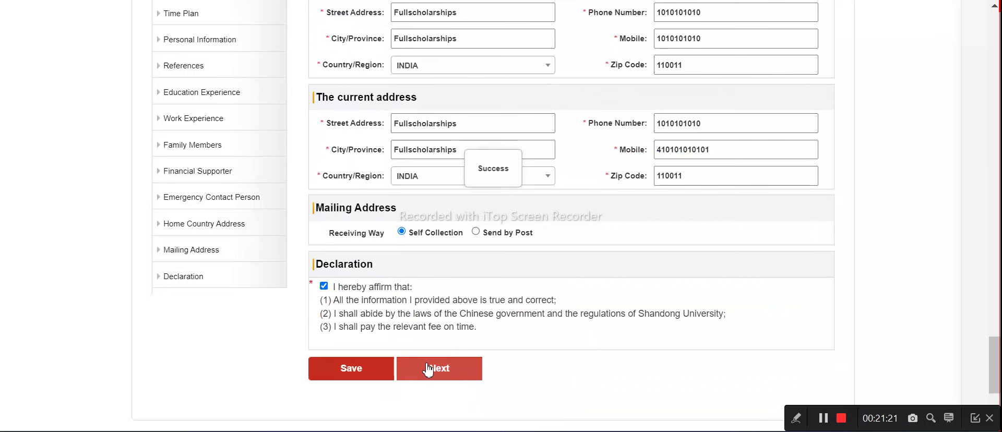
{"action": "scroll", "coordinate": [428, 368], "scroll_direction": "down", "scroll_amount": 4}
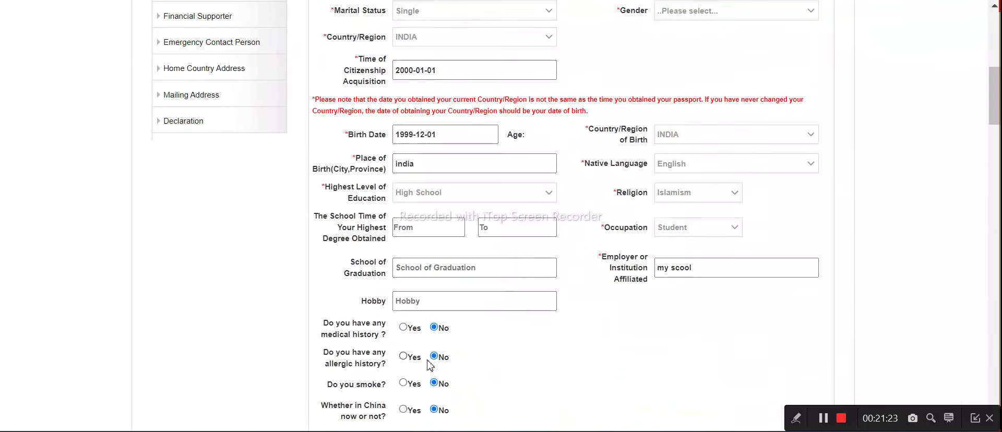
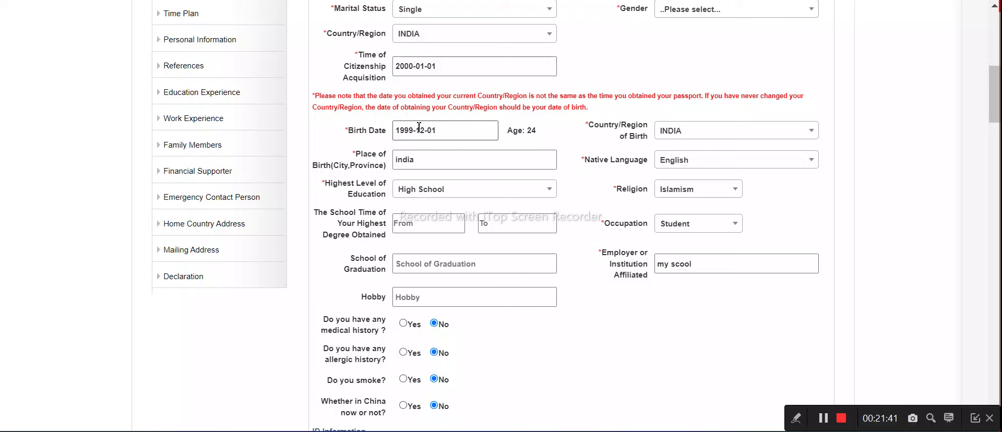
Set Country/Region of Birth to INDONESIA and try Next, which shows Gender as required
{"action": "left_click", "coordinate": [693, 135]}
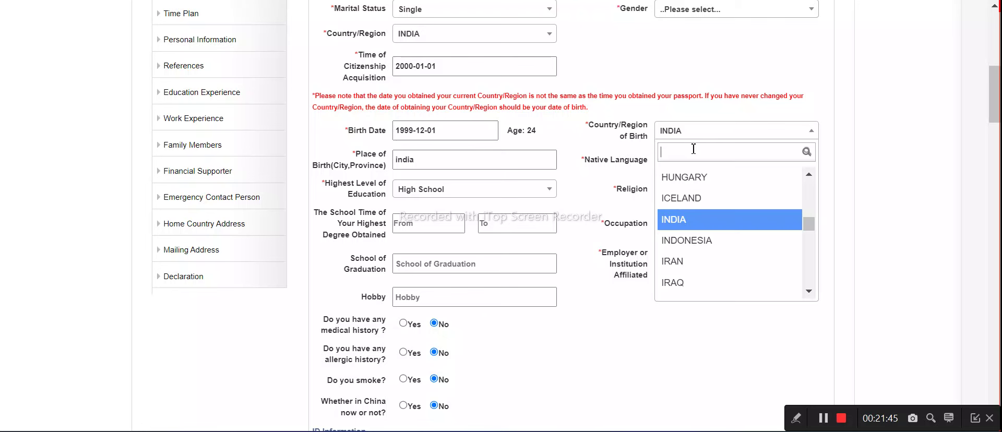
{"action": "left_click", "coordinate": [671, 228]}
{"action": "scroll", "coordinate": [526, 277], "scroll_direction": "down", "scroll_amount": 20}
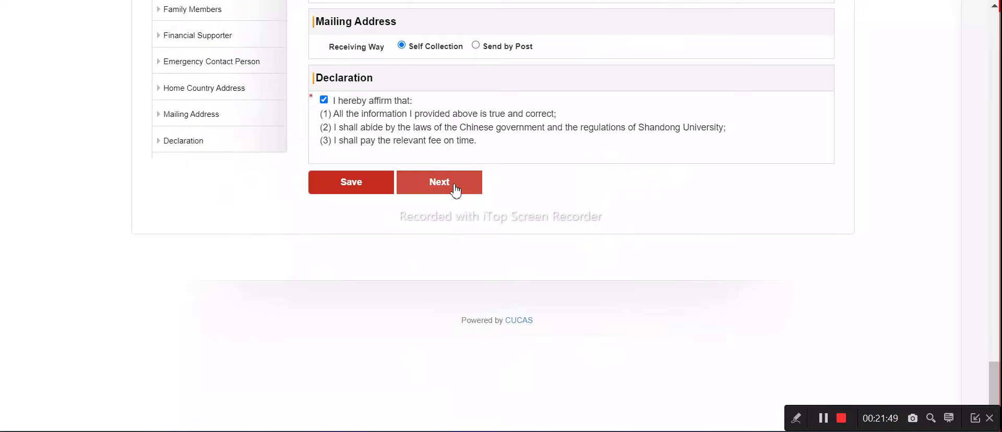
{"action": "left_click", "coordinate": [453, 189]}
Restore Country/Region of Birth to INDIA and open the Birth Date calendar
{"action": "left_click", "coordinate": [697, 134]}
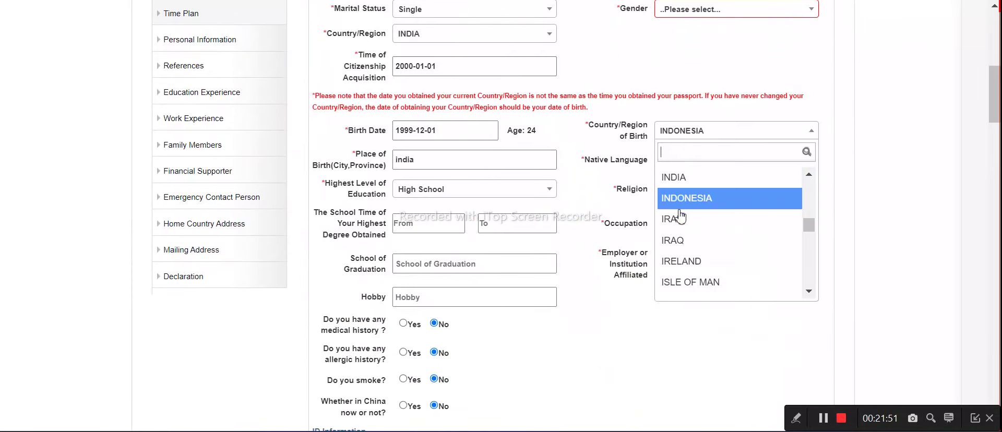
{"action": "left_click", "coordinate": [679, 173]}
{"action": "left_click", "coordinate": [449, 128]}
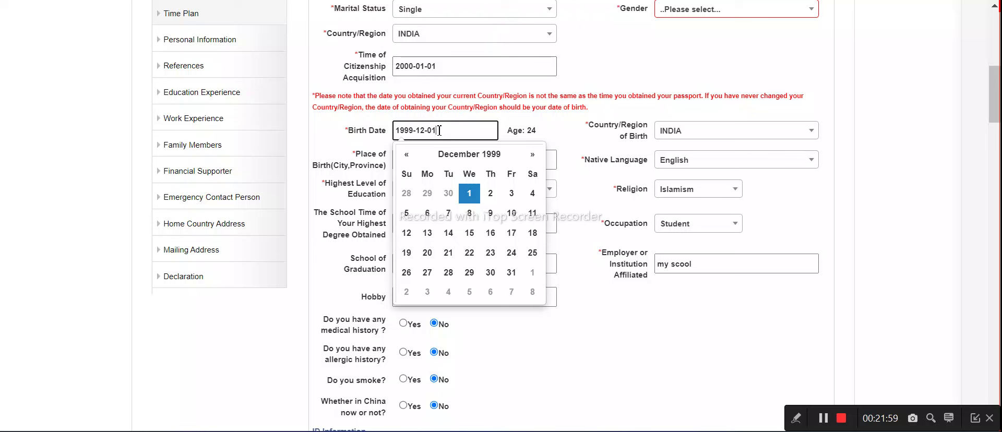
{"action": "key", "text": "alt+Tab"}
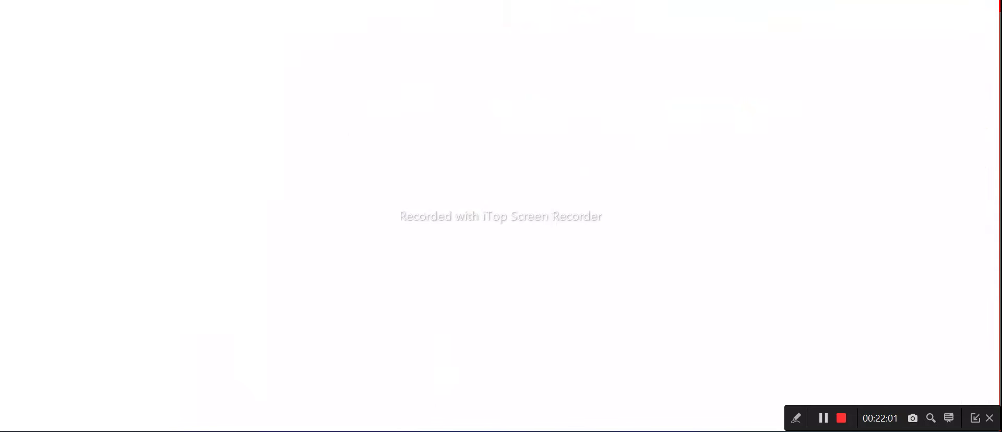
{"action": "scroll", "coordinate": [444, 211], "scroll_direction": "down", "scroll_amount": 3}
{"action": "scroll", "coordinate": [444, 212], "scroll_direction": "up", "scroll_amount": 5}
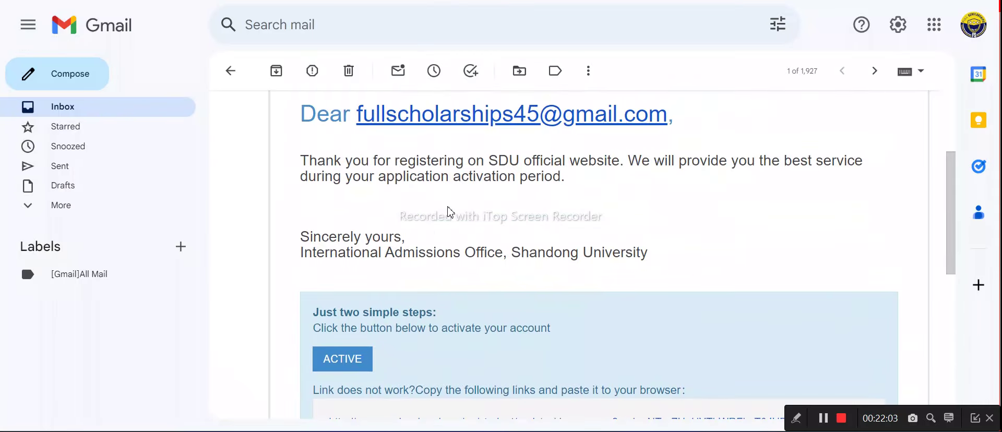
{"action": "scroll", "coordinate": [450, 211], "scroll_direction": "up", "scroll_amount": 3}
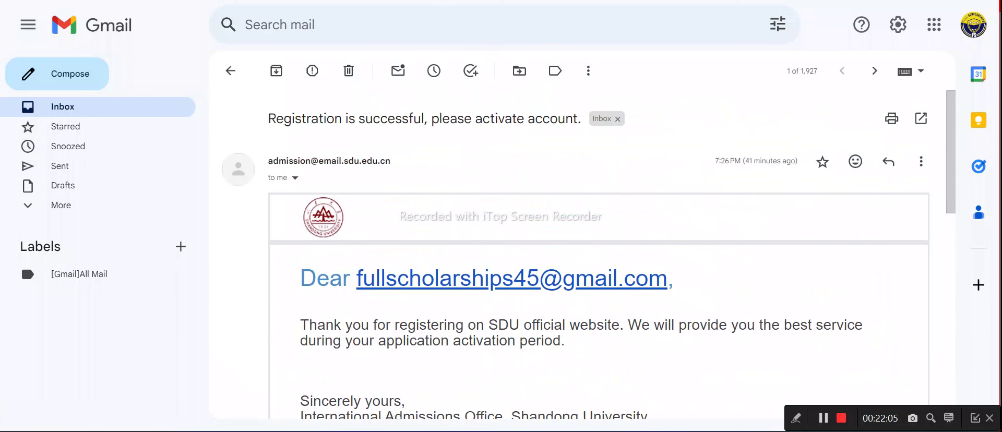
{"action": "key", "text": "alt+Tab"}
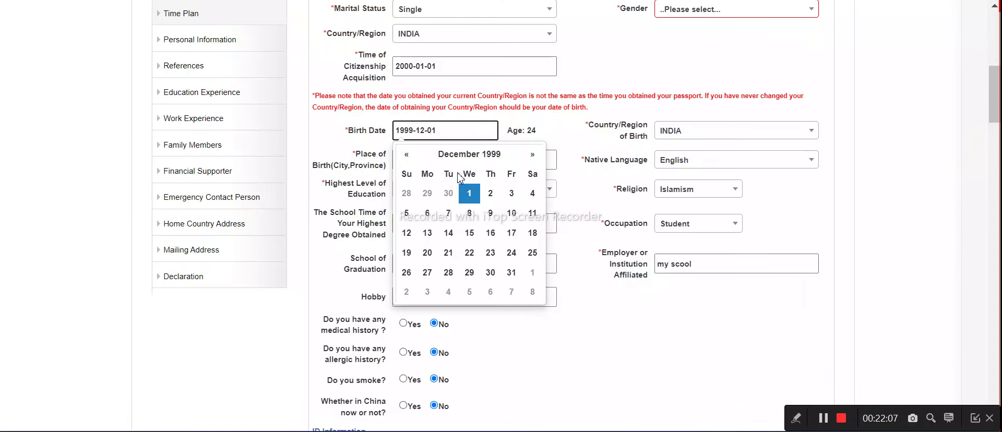
Move the Birth Date picker forward to March 2000 and choose day 1, giving 2000-03-01
{"action": "left_click", "coordinate": [533, 154]}
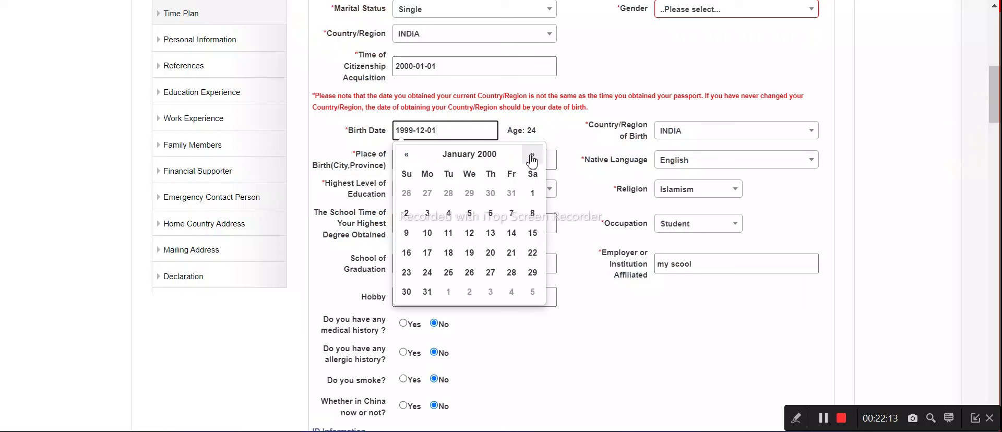
{"action": "scroll", "coordinate": [531, 160], "scroll_direction": "up", "scroll_amount": 6}
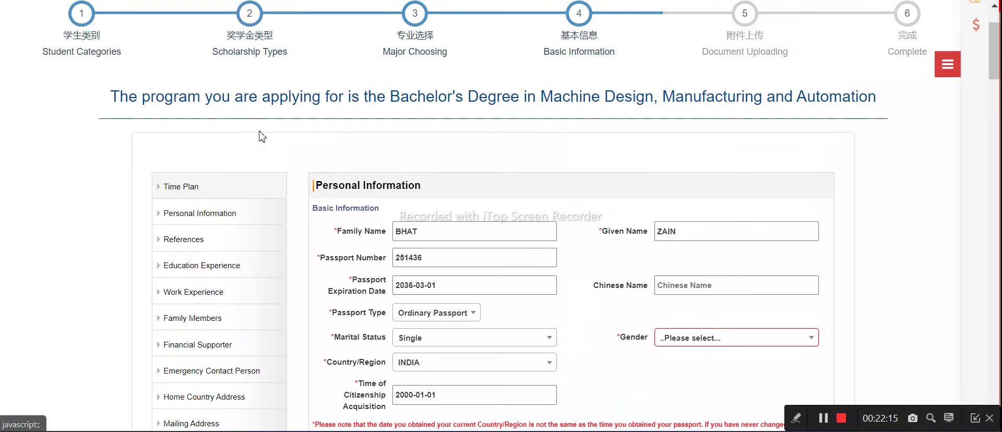
{"action": "scroll", "coordinate": [631, 128], "scroll_direction": "up", "scroll_amount": 2}
{"action": "mouse_move", "coordinate": [819, 47]}
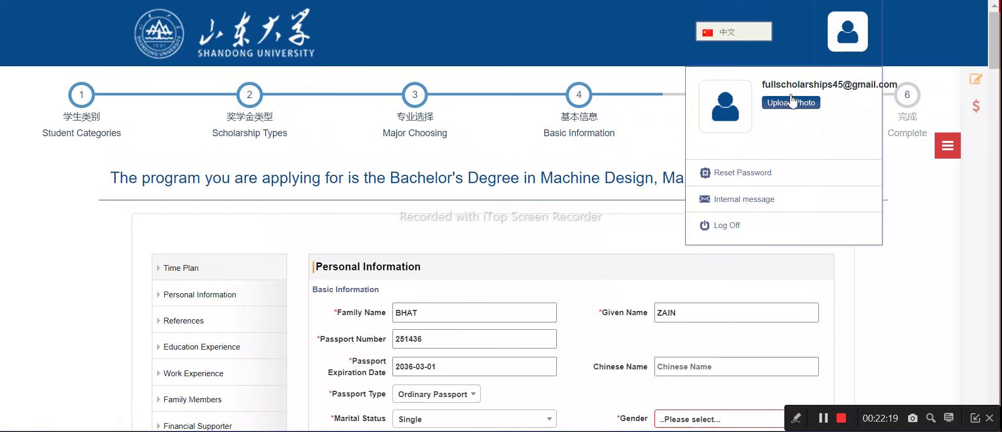
{"action": "scroll", "coordinate": [521, 209], "scroll_direction": "down", "scroll_amount": 8}
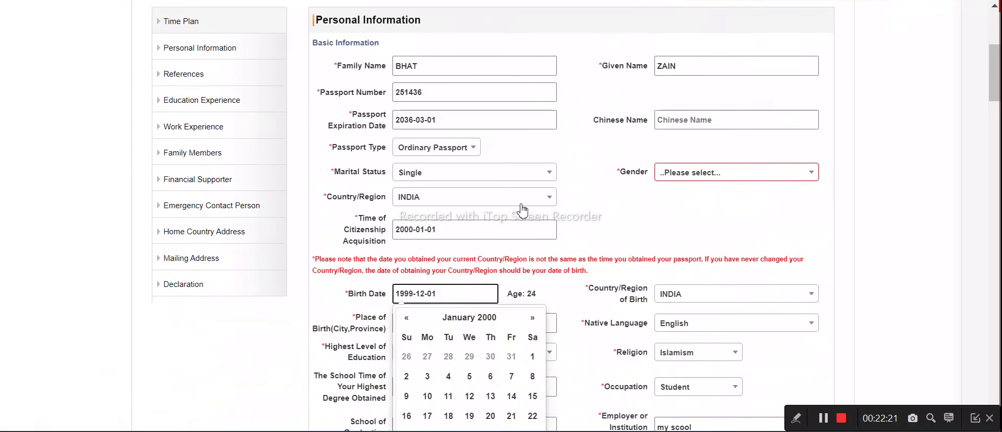
{"action": "left_click", "coordinate": [533, 156]}
{"action": "left_click", "coordinate": [534, 157]}
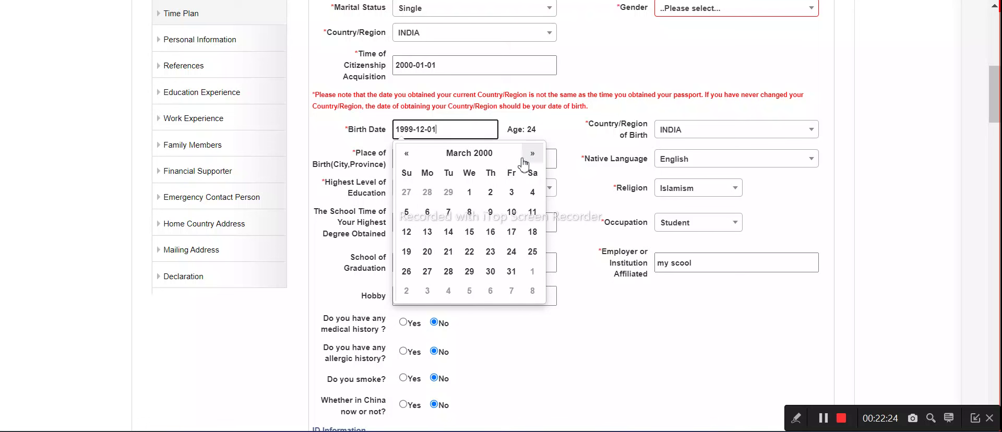
{"action": "left_click", "coordinate": [470, 198]}
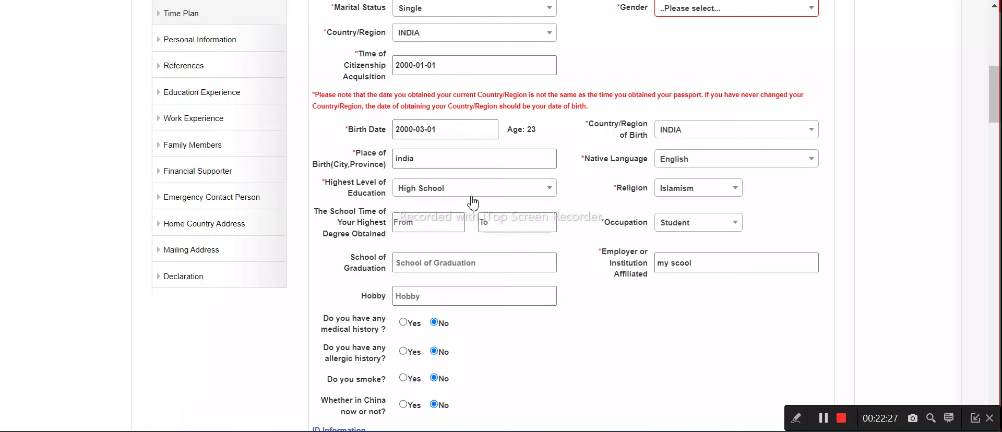
{"action": "scroll", "coordinate": [472, 201], "scroll_direction": "down", "scroll_amount": 10}
Save the corrected Basic Information form
{"action": "scroll", "coordinate": [488, 219], "scroll_direction": "up", "scroll_amount": 7}
{"action": "scroll", "coordinate": [501, 209], "scroll_direction": "down", "scroll_amount": 15}
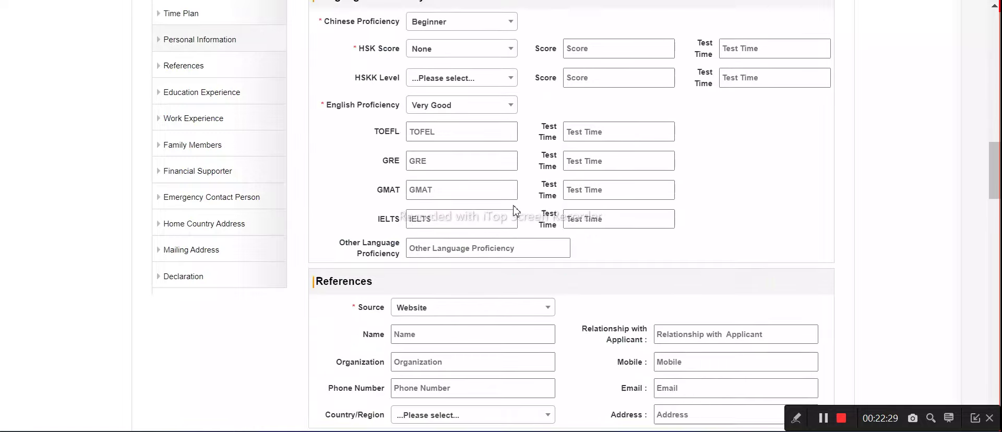
{"action": "scroll", "coordinate": [489, 233], "scroll_direction": "down", "scroll_amount": 20}
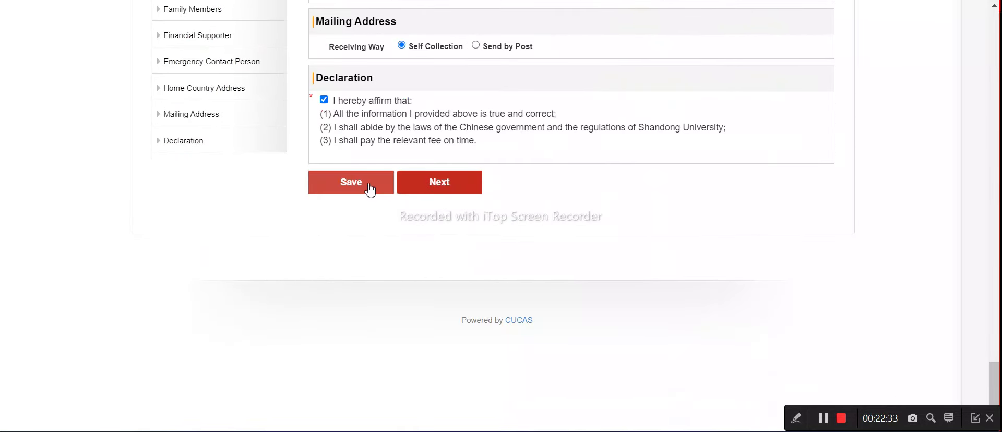
{"action": "left_click", "coordinate": [431, 191]}
Review the later form sections and continue to step 5, Document Uploading
{"action": "scroll", "coordinate": [472, 162], "scroll_direction": "down", "scroll_amount": 3}
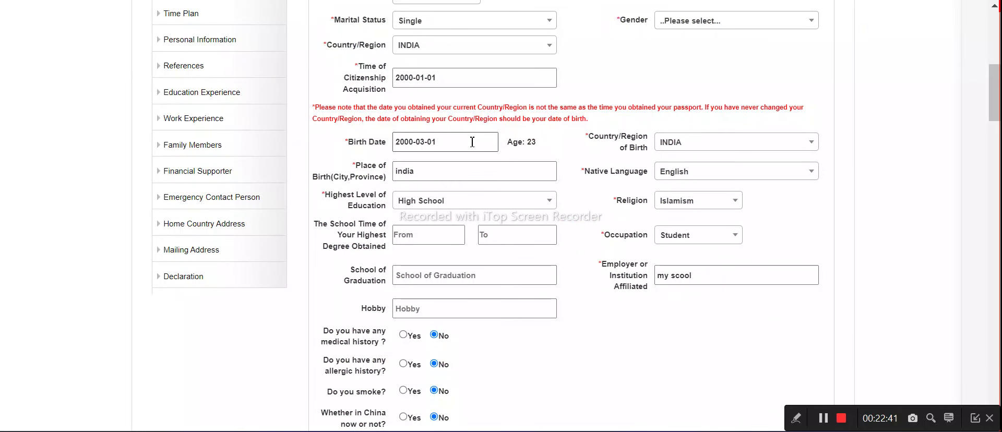
{"action": "scroll", "coordinate": [286, 136], "scroll_direction": "up", "scroll_amount": 5}
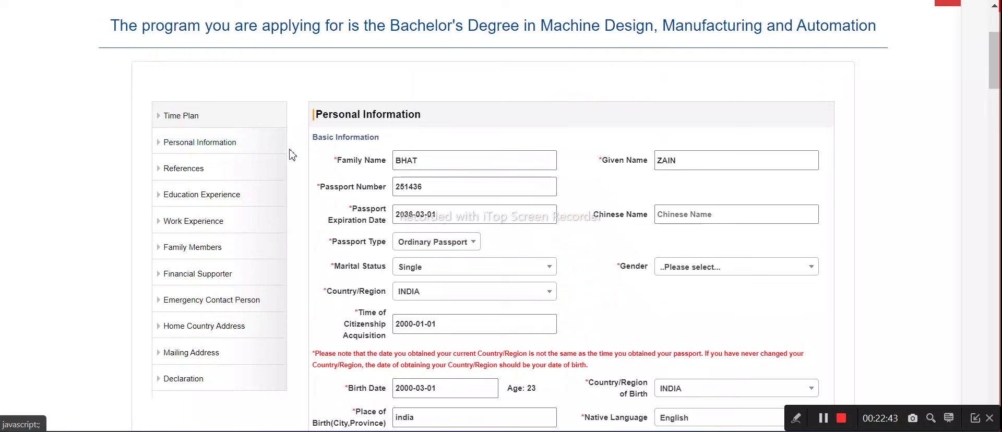
{"action": "scroll", "coordinate": [224, 139], "scroll_direction": "down", "scroll_amount": 10}
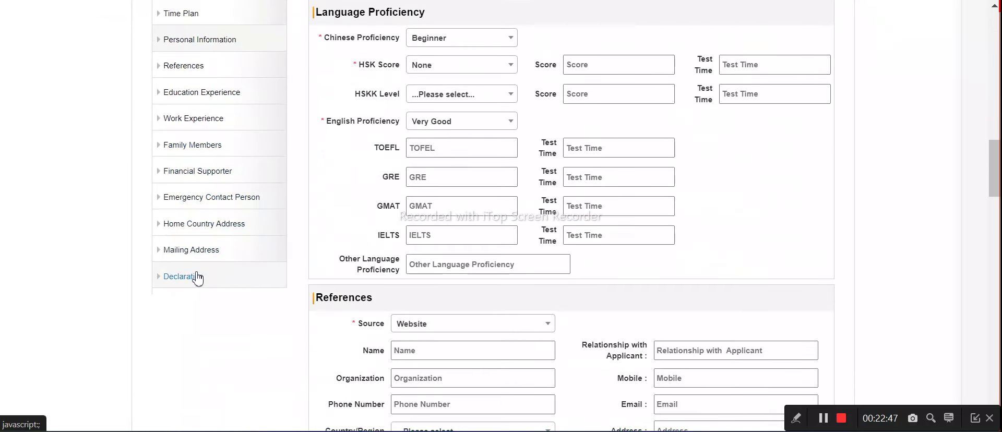
{"action": "scroll", "coordinate": [316, 219], "scroll_direction": "down", "scroll_amount": 4}
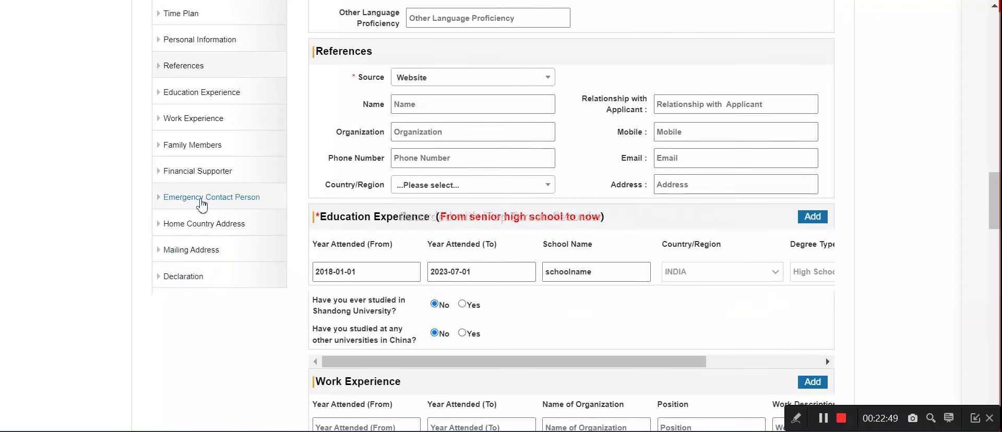
{"action": "left_click", "coordinate": [193, 278]}
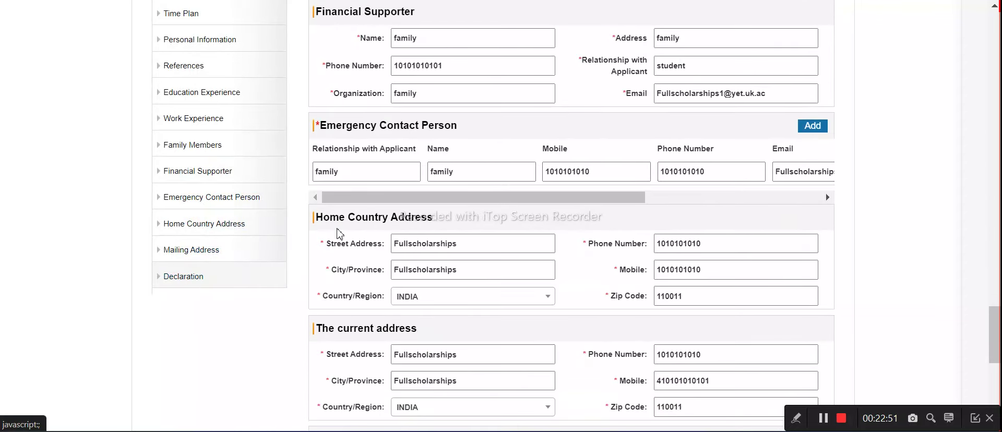
{"action": "scroll", "coordinate": [385, 194], "scroll_direction": "down", "scroll_amount": 2}
{"action": "scroll", "coordinate": [385, 194], "scroll_direction": "down", "scroll_amount": 5}
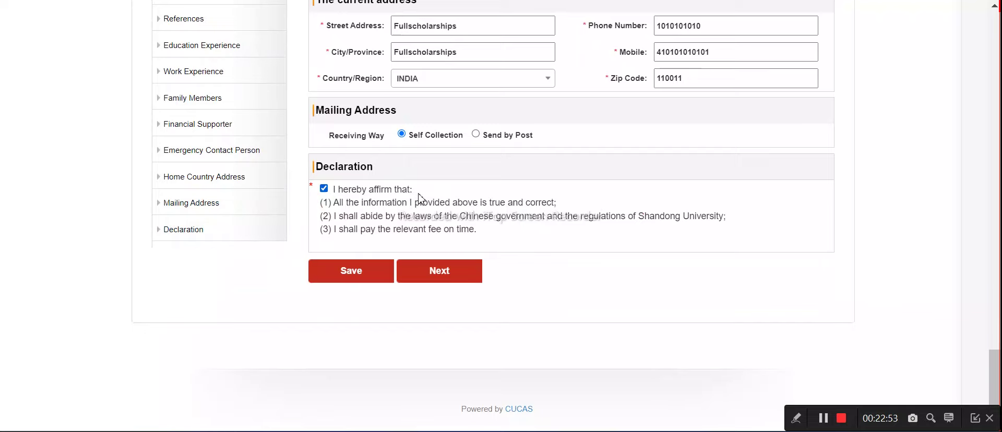
{"action": "scroll", "coordinate": [419, 197], "scroll_direction": "up", "scroll_amount": 20}
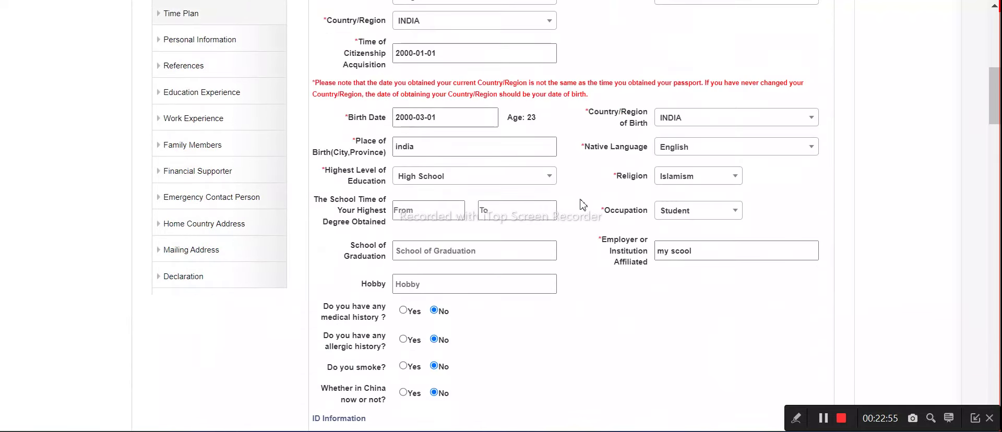
{"action": "scroll", "coordinate": [583, 204], "scroll_direction": "up", "scroll_amount": 9}
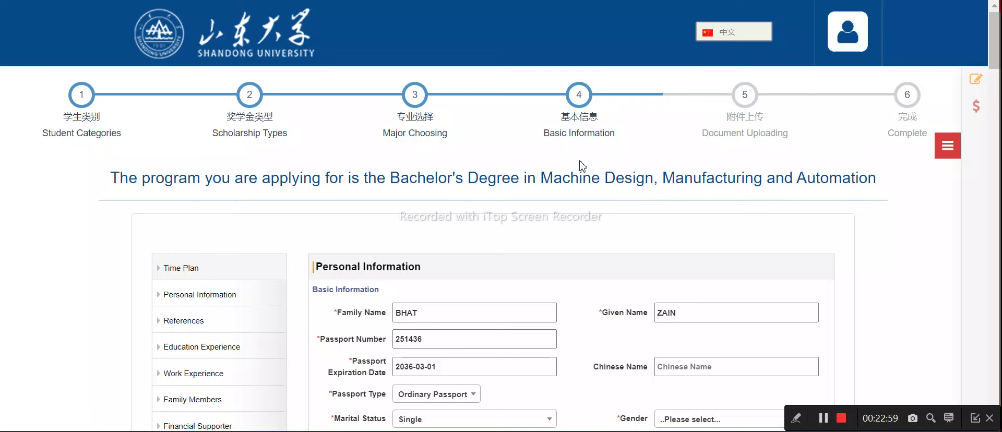
{"action": "scroll", "coordinate": [284, 179], "scroll_direction": "down", "scroll_amount": 9}
{"action": "scroll", "coordinate": [442, 163], "scroll_direction": "up", "scroll_amount": 3}
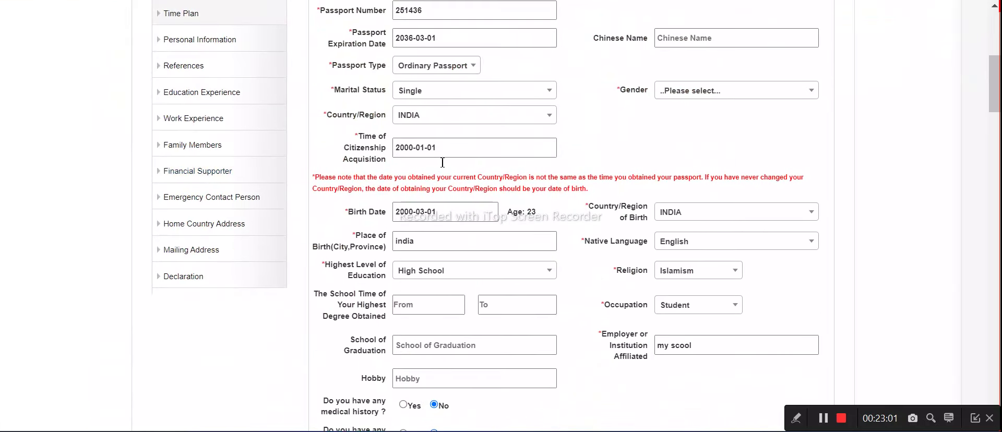
{"action": "left_click", "coordinate": [830, 424]}
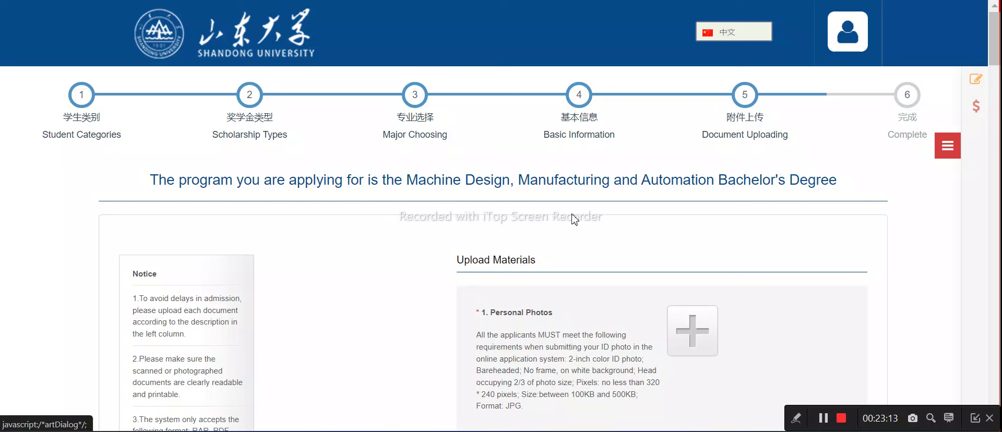
Add 'passport pic' from the Desktop as the Personal Photos image and save it
{"action": "scroll", "coordinate": [574, 218], "scroll_direction": "down", "scroll_amount": 3}
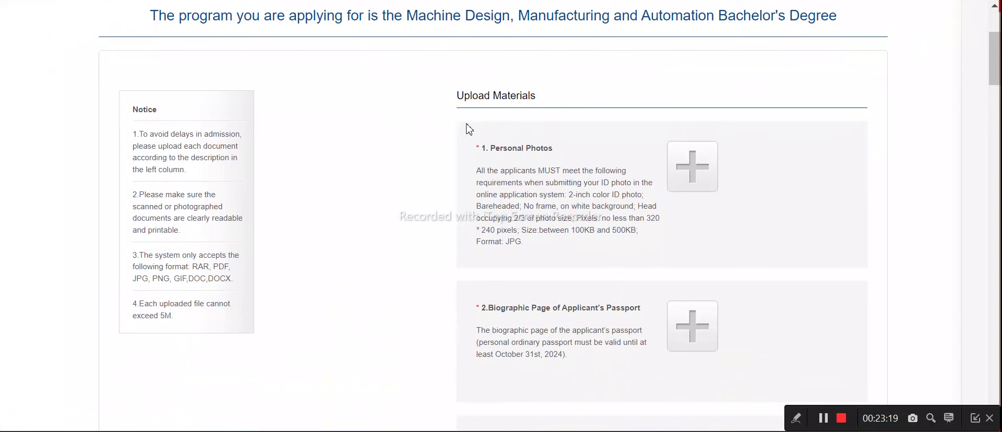
{"action": "left_click", "coordinate": [699, 176]}
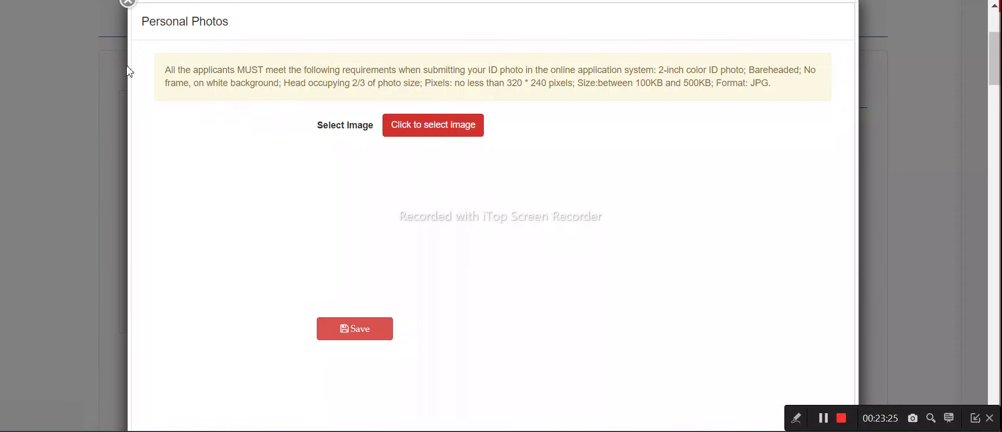
{"action": "left_click", "coordinate": [68, 30]}
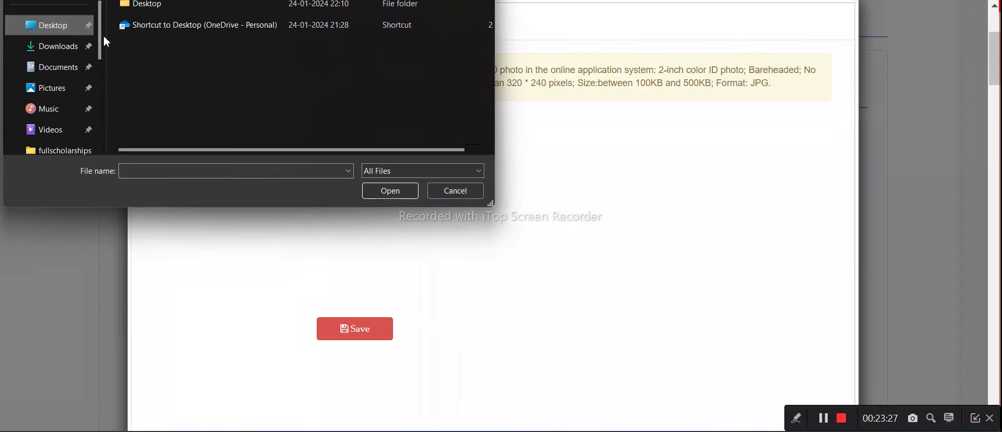
{"action": "double_click", "coordinate": [179, 11]}
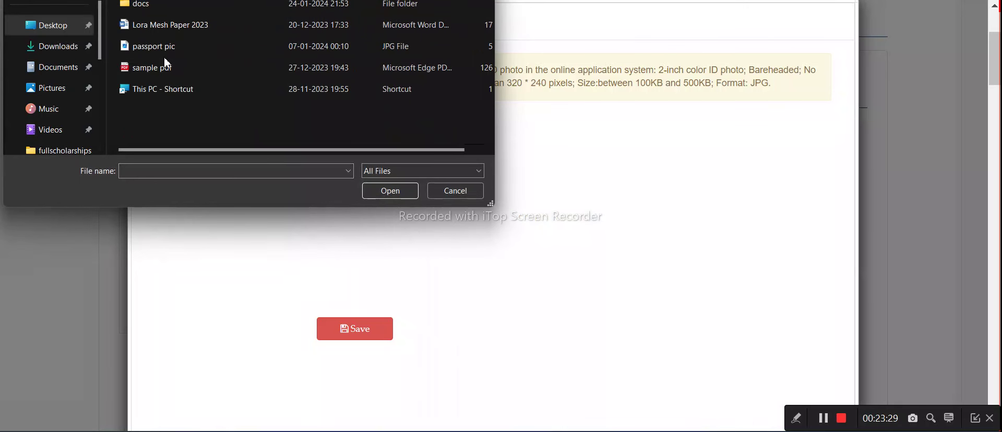
{"action": "left_click", "coordinate": [165, 66]}
{"action": "left_click", "coordinate": [165, 47]}
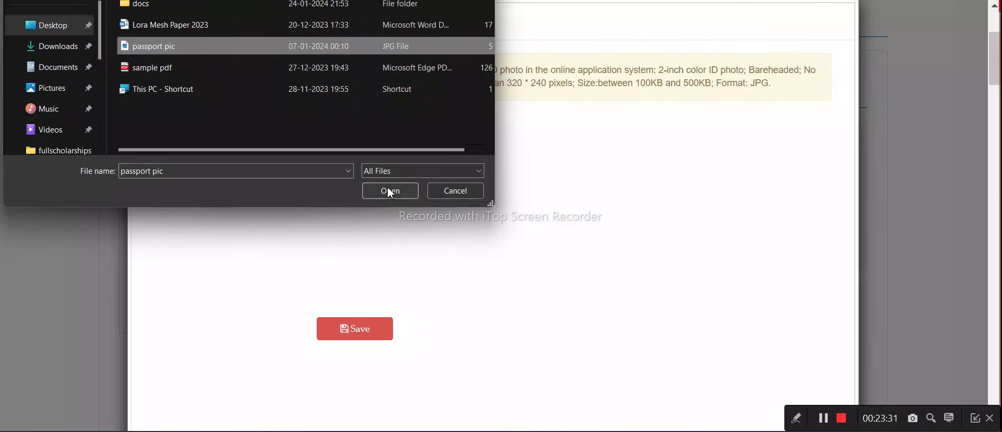
{"action": "left_click", "coordinate": [390, 191]}
{"action": "left_click", "coordinate": [374, 407]}
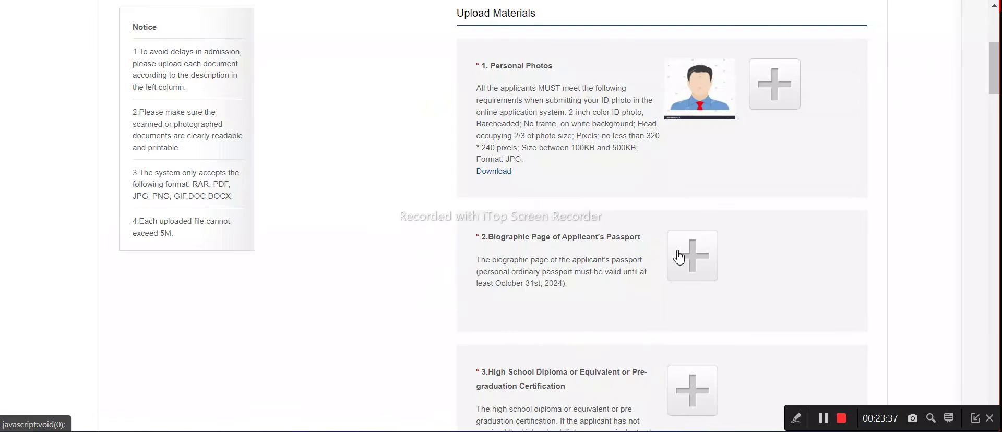
Attach sample pdf to the passport biographic page item
{"action": "left_click", "coordinate": [680, 255]}
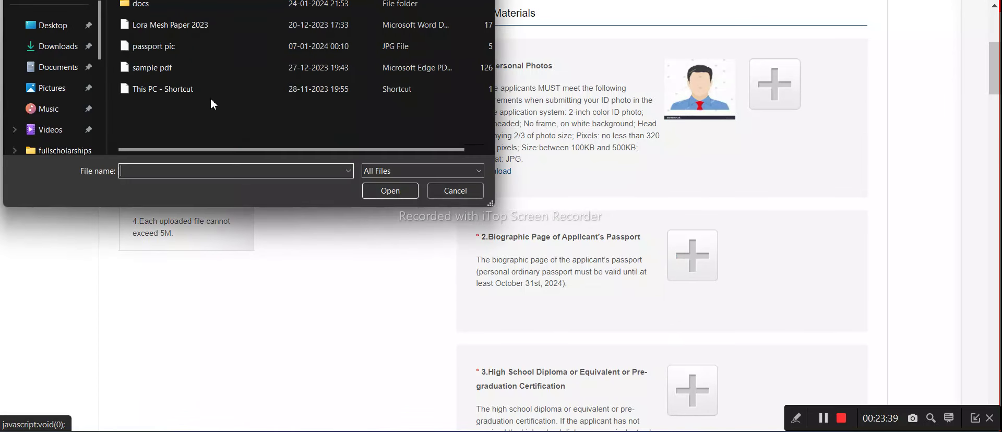
{"action": "left_click", "coordinate": [151, 49]}
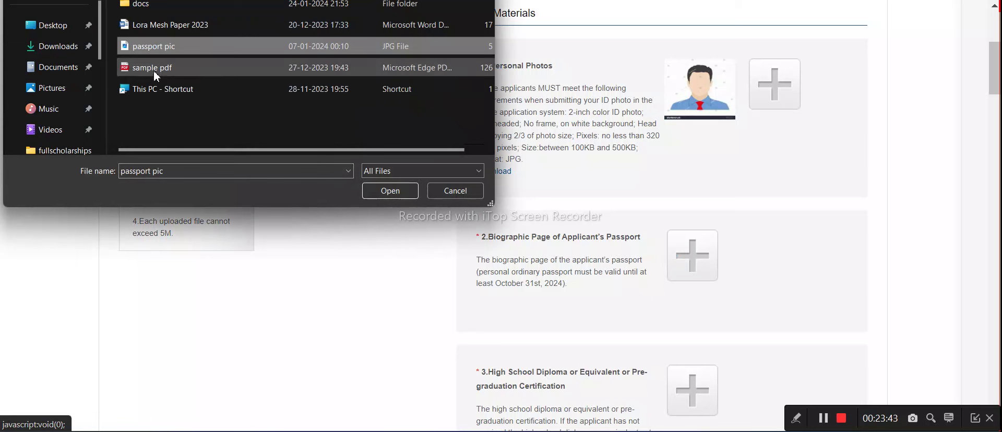
{"action": "key", "text": "Down"}
{"action": "left_click", "coordinate": [373, 191]}
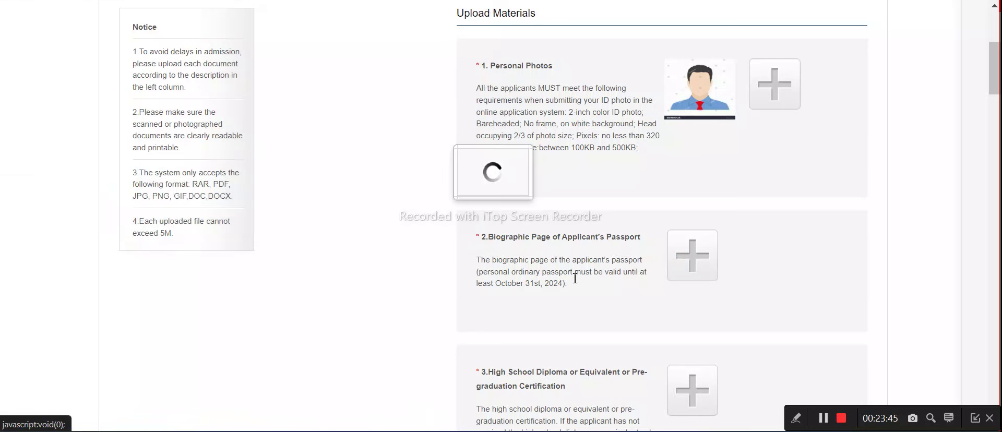
Attach sample pdf to the high school diploma item and begin the Transcripts upload
{"action": "scroll", "coordinate": [626, 292], "scroll_direction": "down", "scroll_amount": 3}
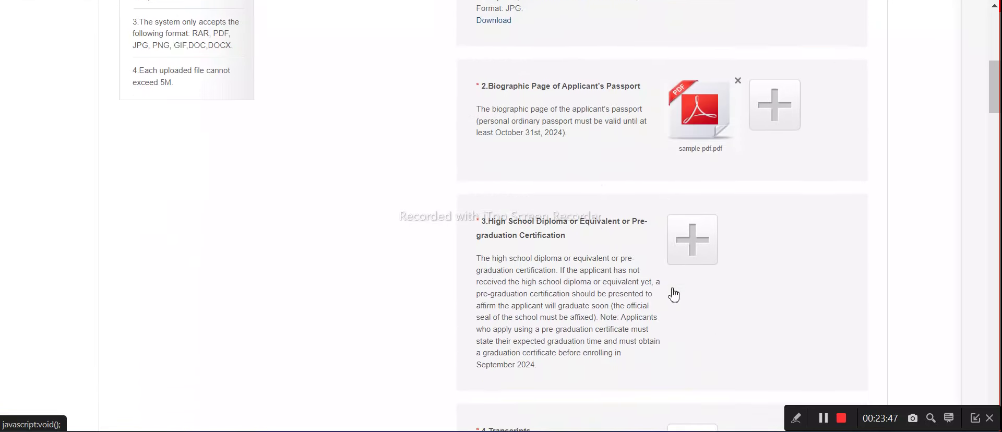
{"action": "left_click", "coordinate": [247, 86]}
{"action": "left_click", "coordinate": [146, 67]}
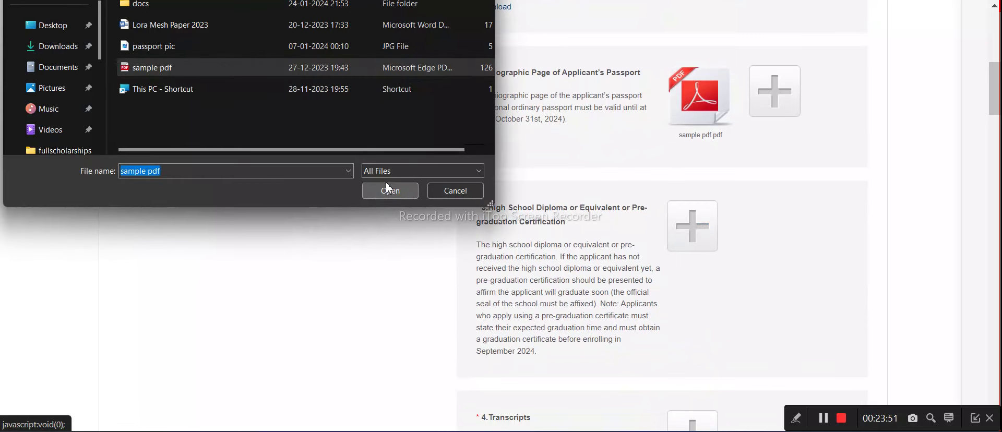
{"action": "left_click", "coordinate": [389, 190]}
{"action": "scroll", "coordinate": [667, 261], "scroll_direction": "down", "scroll_amount": 3}
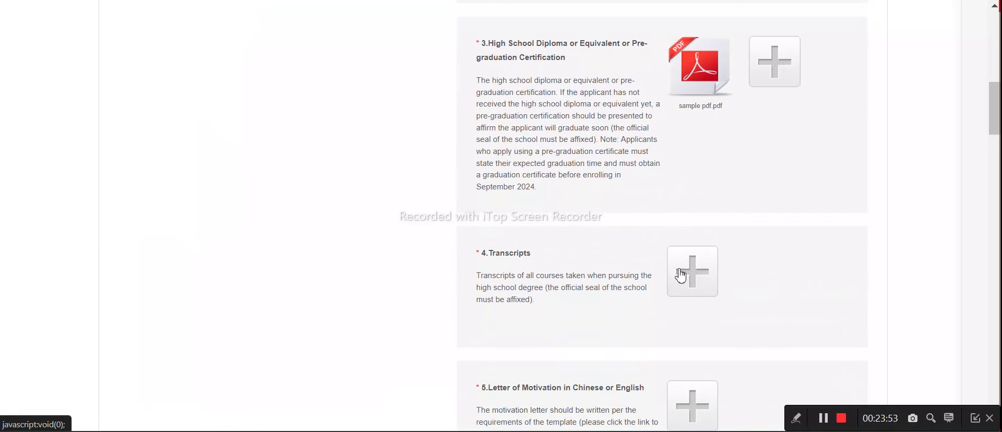
{"action": "left_click", "coordinate": [188, 68]}
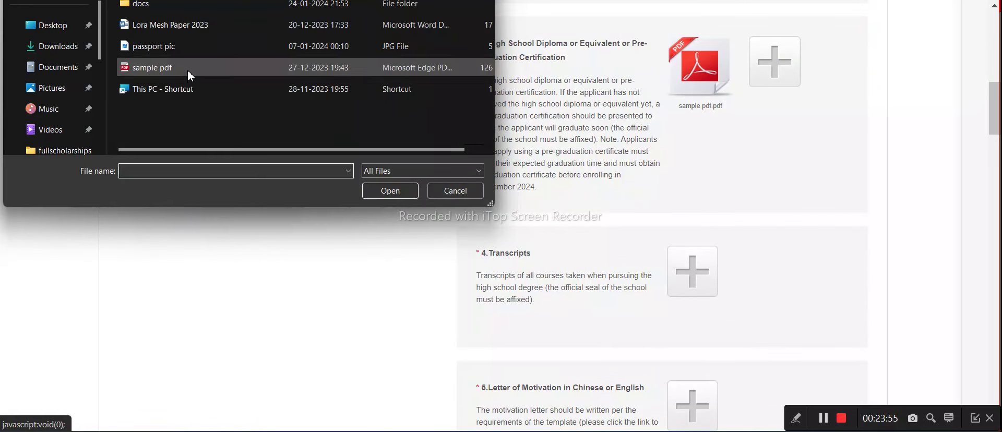